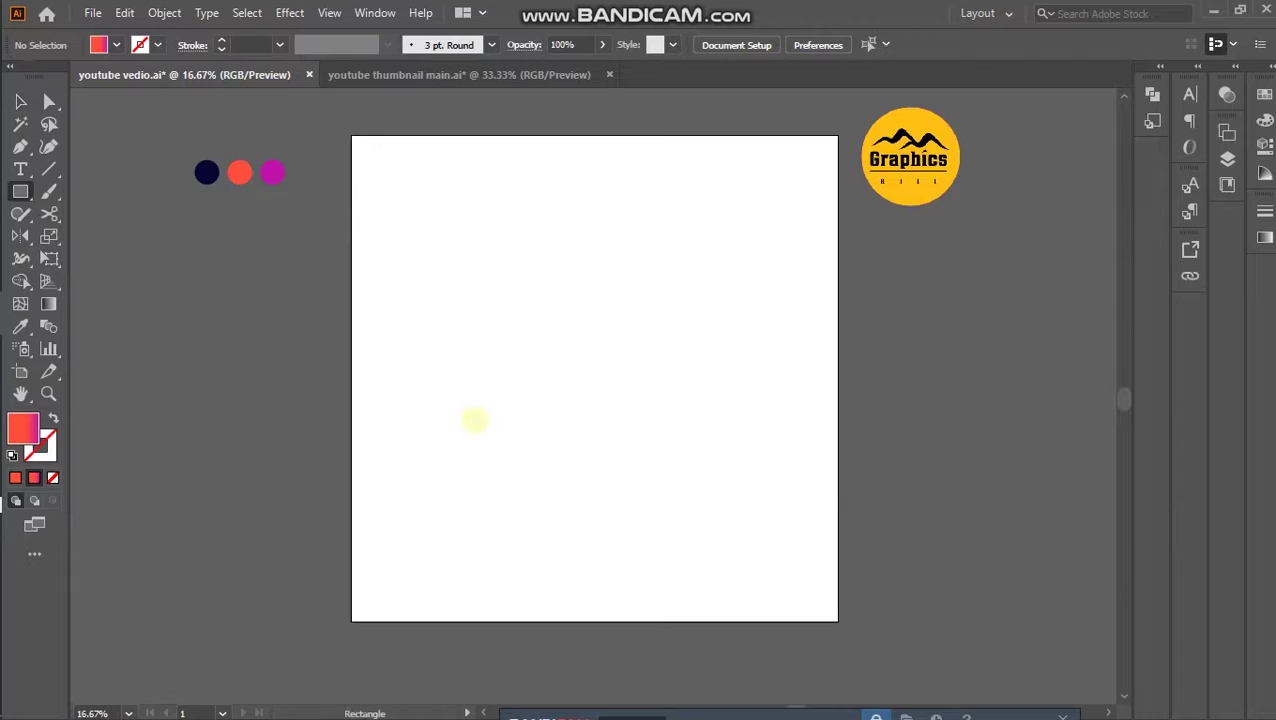
Draw a wide rectangle near the middle of the artboard and select it
left_click_drag(476, 422, 632, 465)
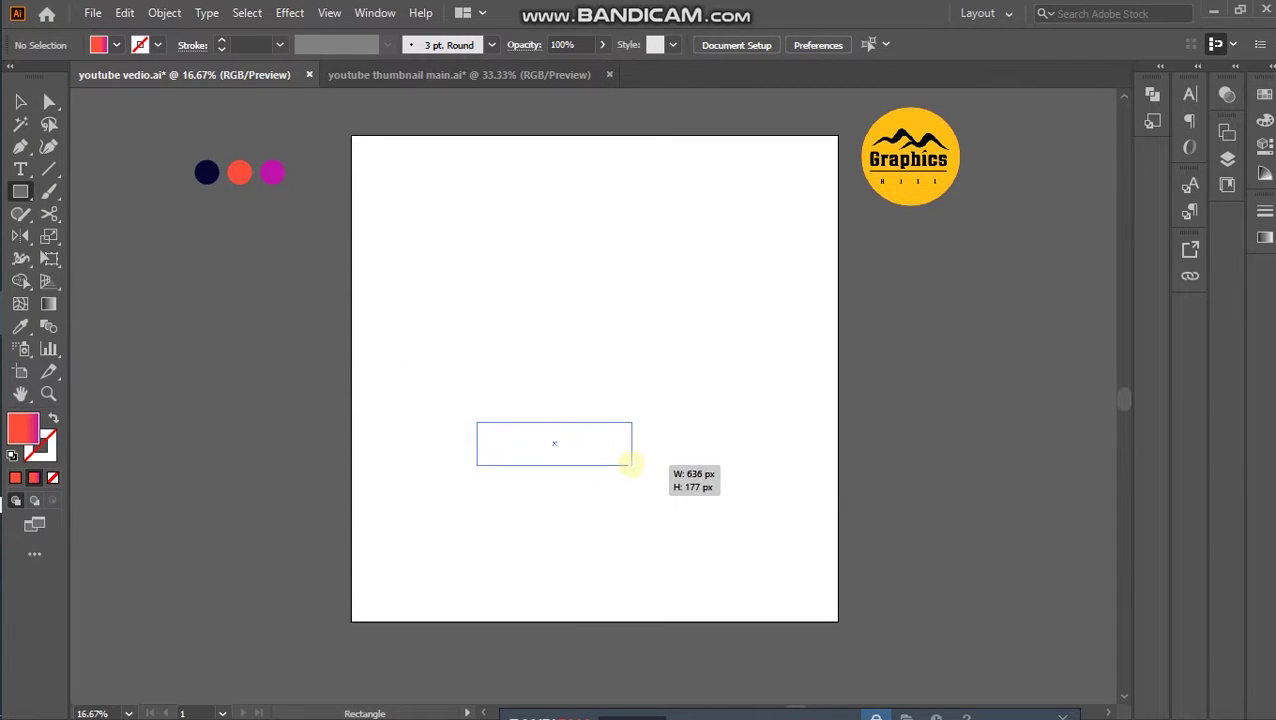
key("period")
left_click(20, 101)
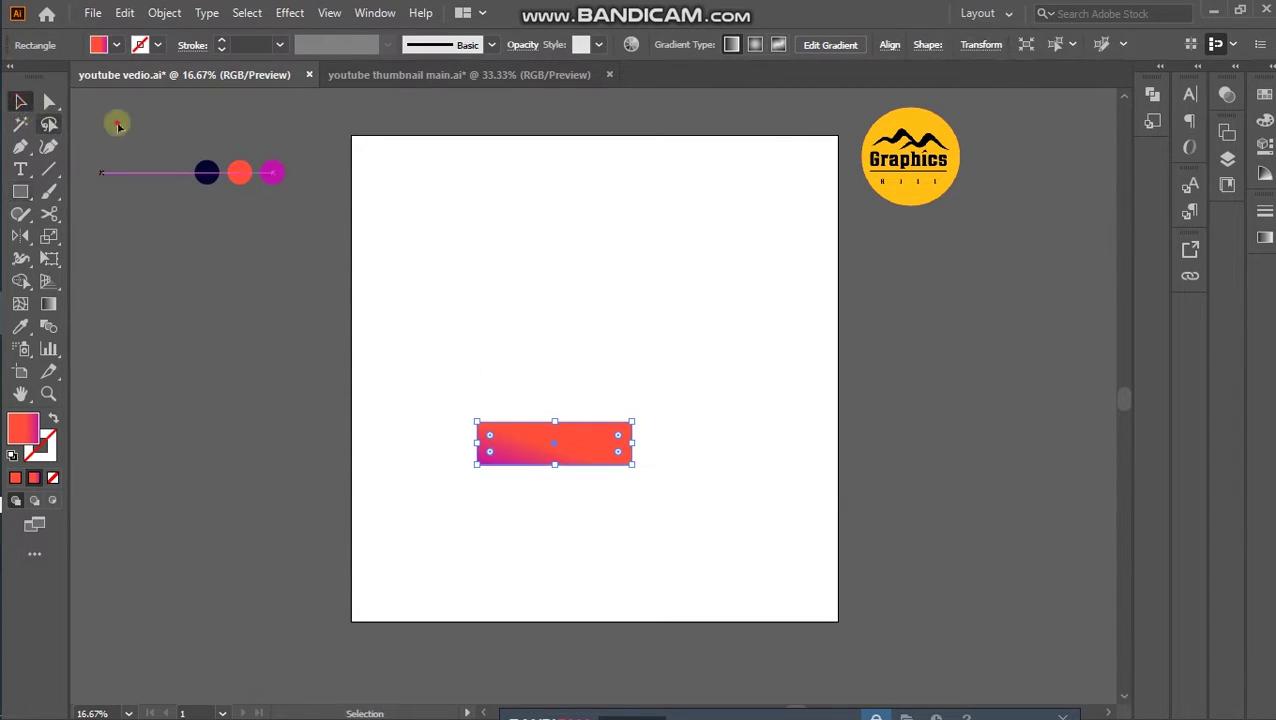
left_click(455, 348)
left_click_drag(455, 348, 578, 527)
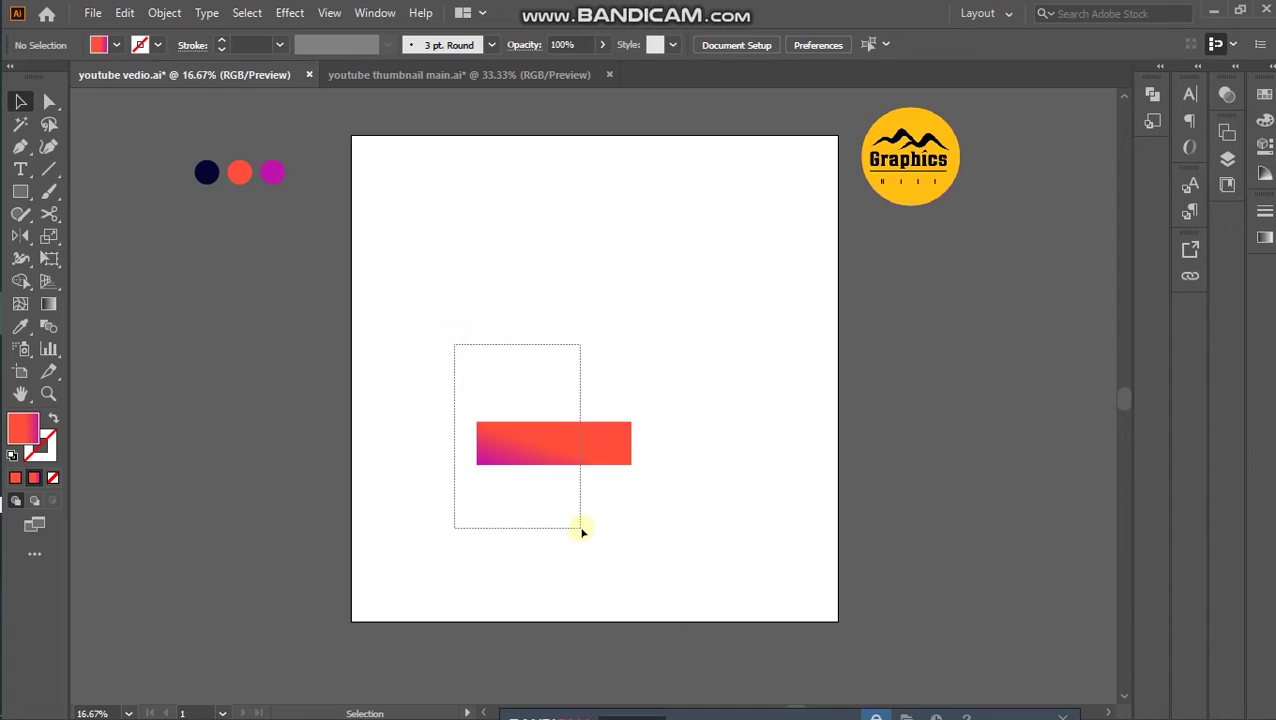
Fill the rectangle with solid black and nudge it up and to the right
left_click(117, 45)
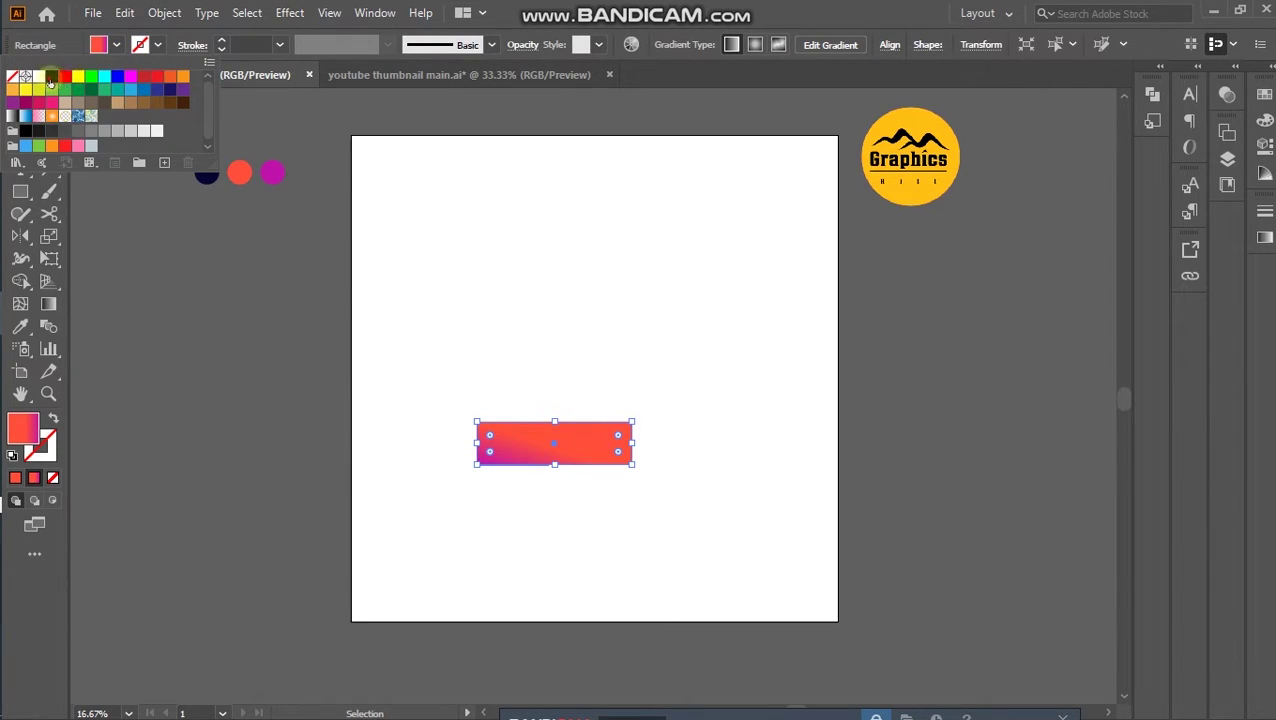
left_click(51, 76)
left_click(435, 243)
left_click(503, 380)
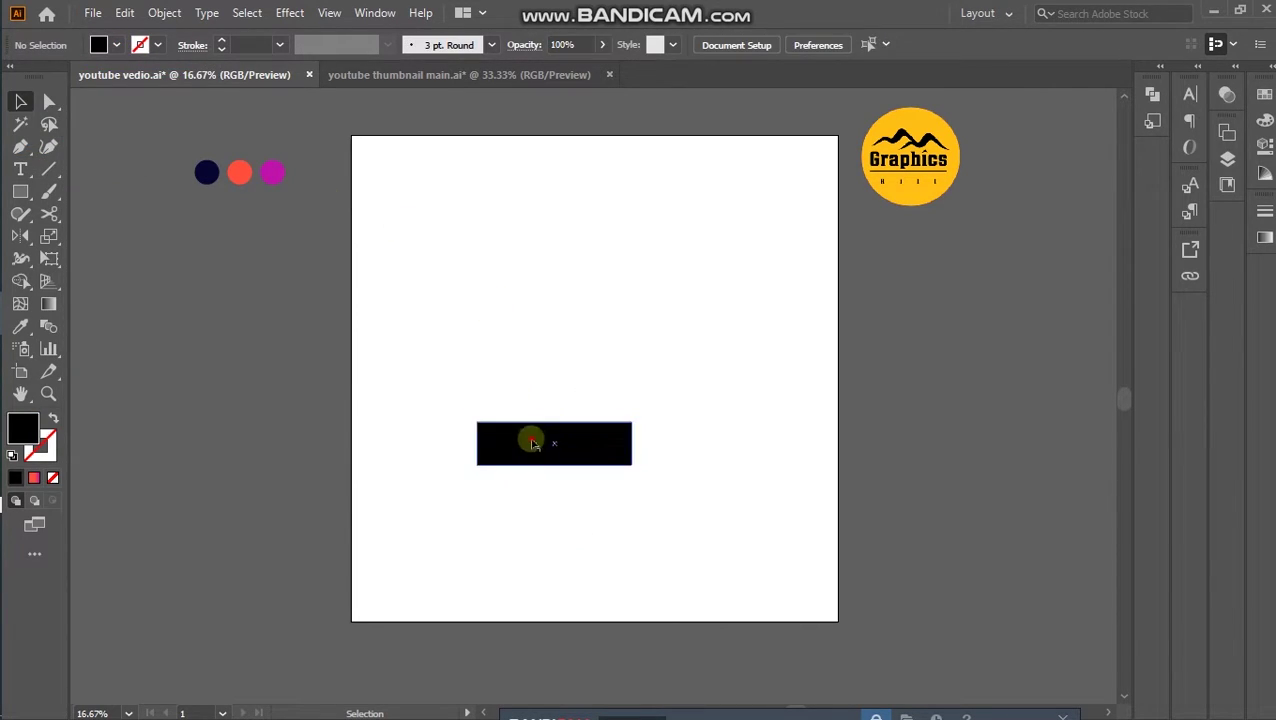
left_click_drag(540, 433, 558, 412)
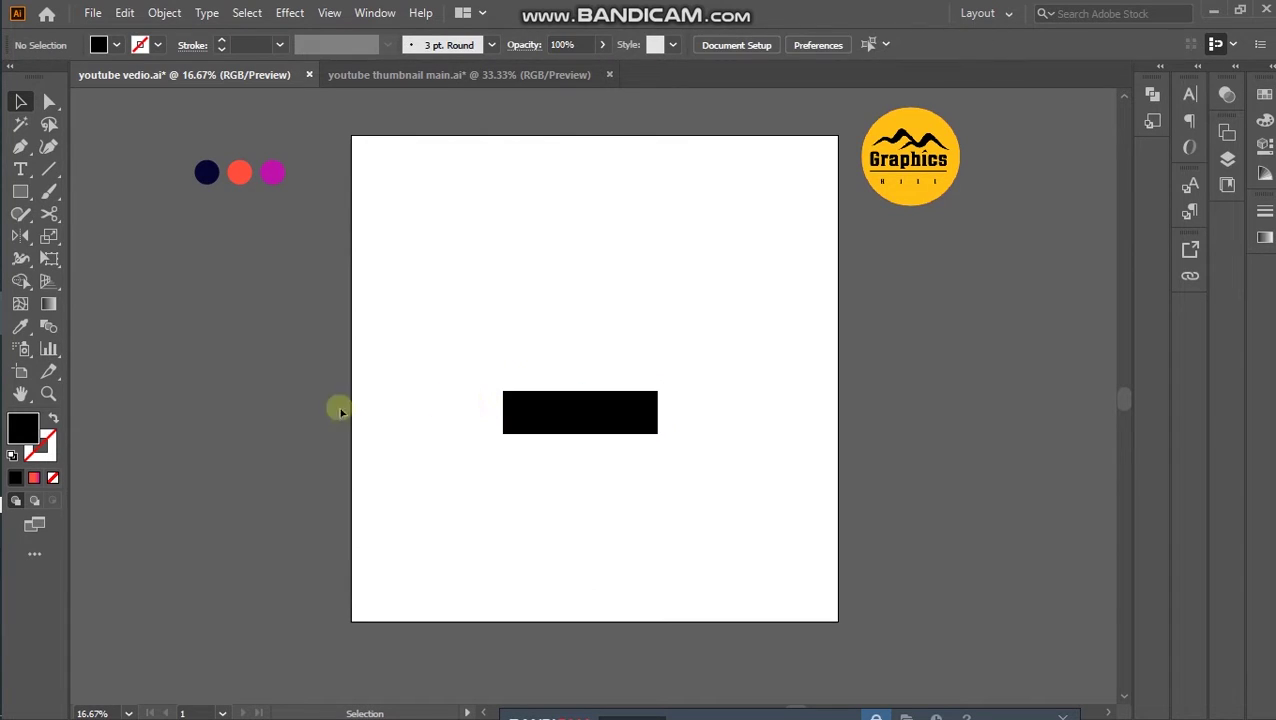
Zoom in step by step on the black rectangle
left_click(49, 393)
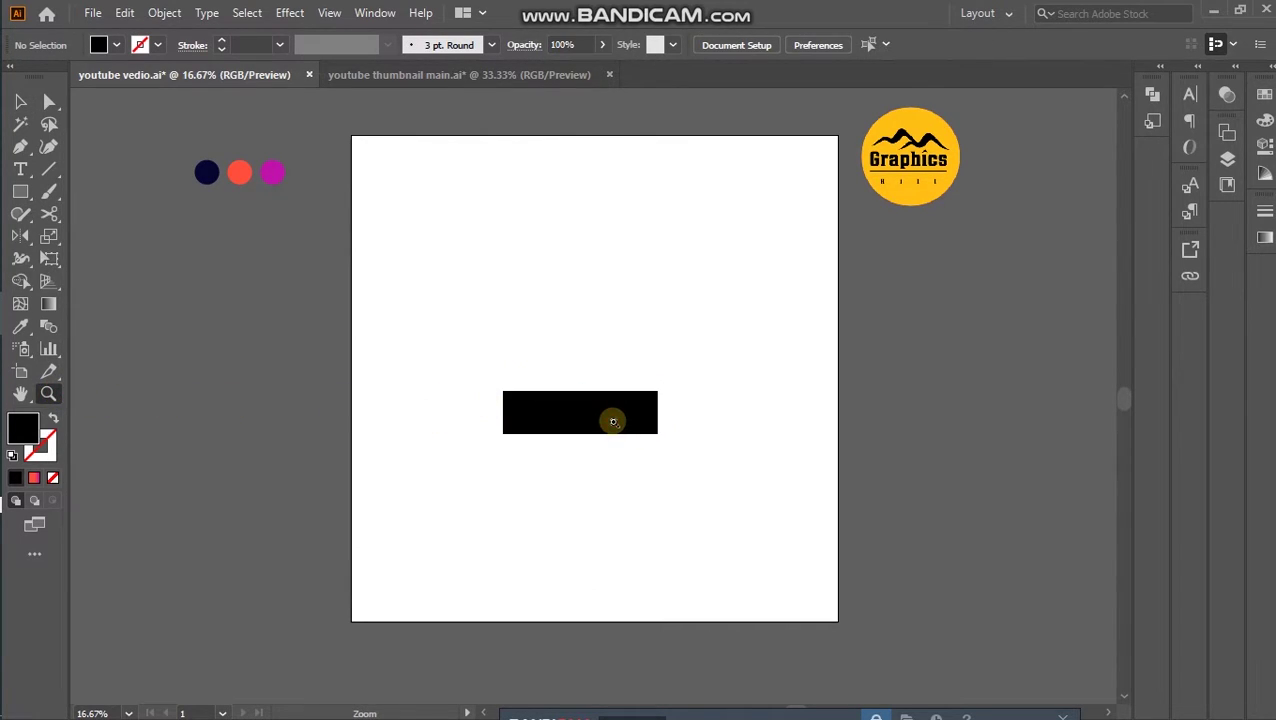
left_click(607, 422)
left_click(518, 384)
left_click(489, 398)
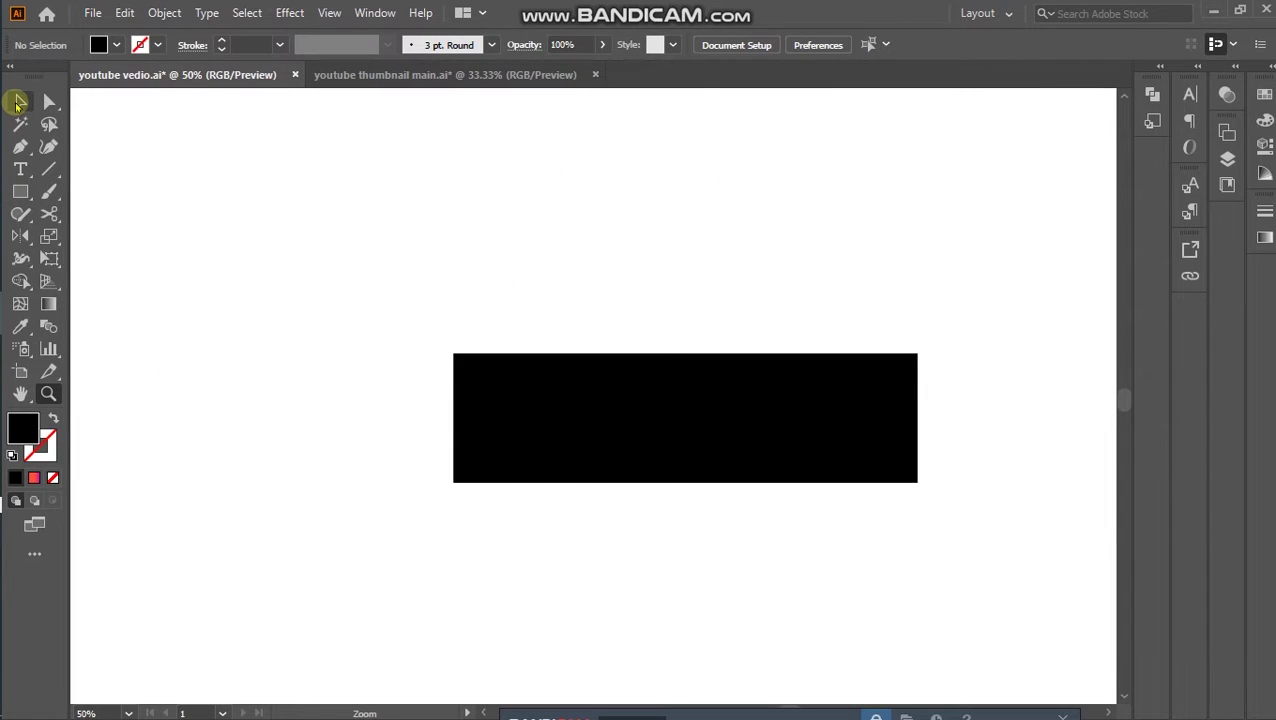
left_click(19, 102)
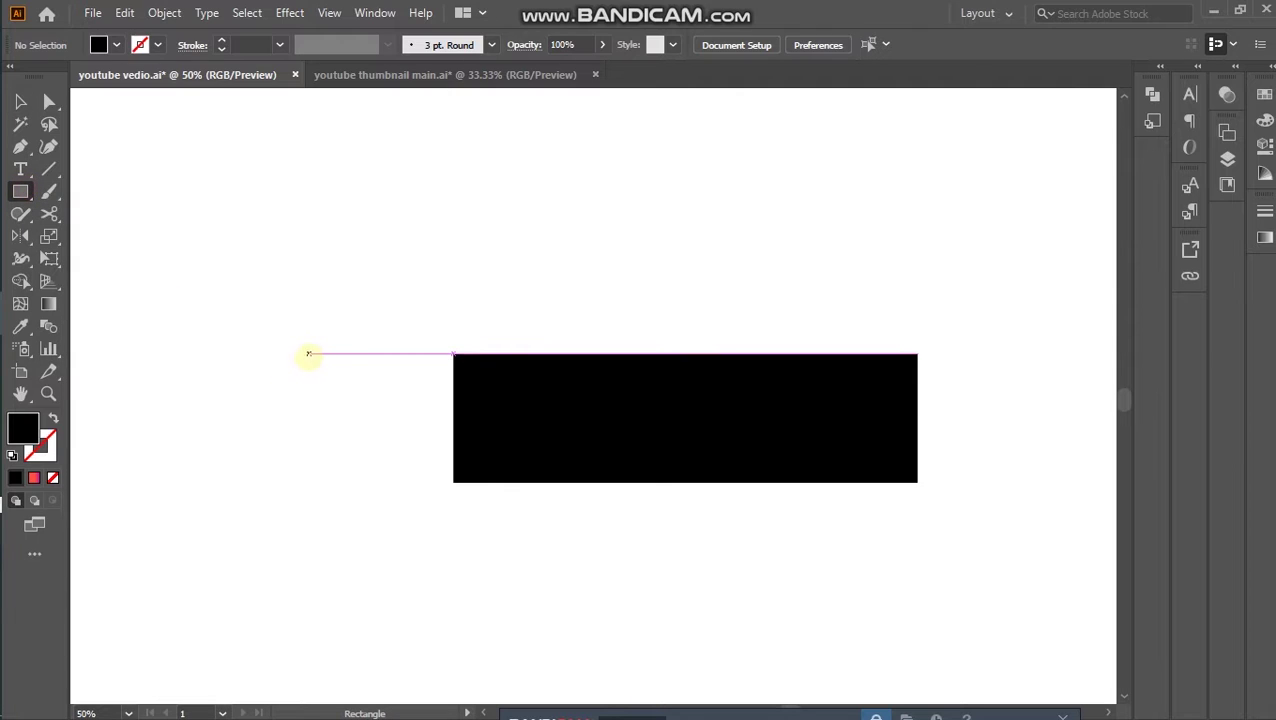
Draw a small bar left of the big rectangle and add a shorter copy below it
left_click_drag(308, 356, 438, 387)
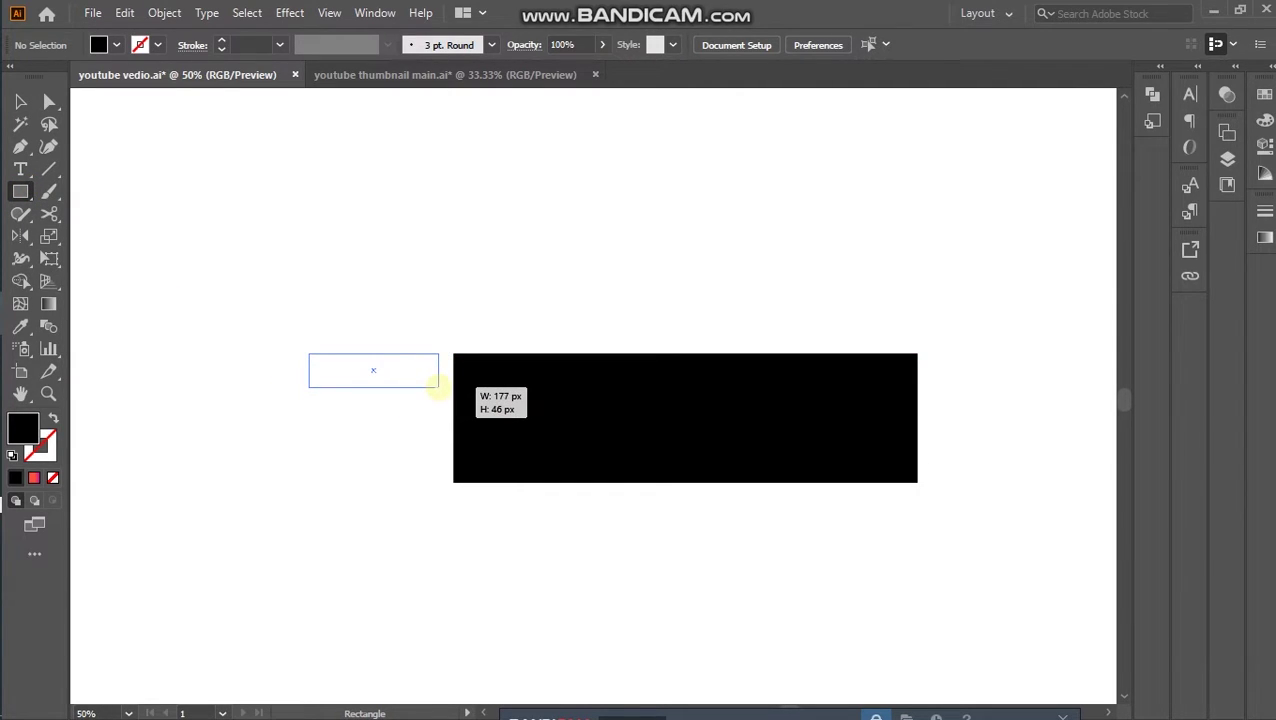
left_click(21, 101)
left_click(190, 152)
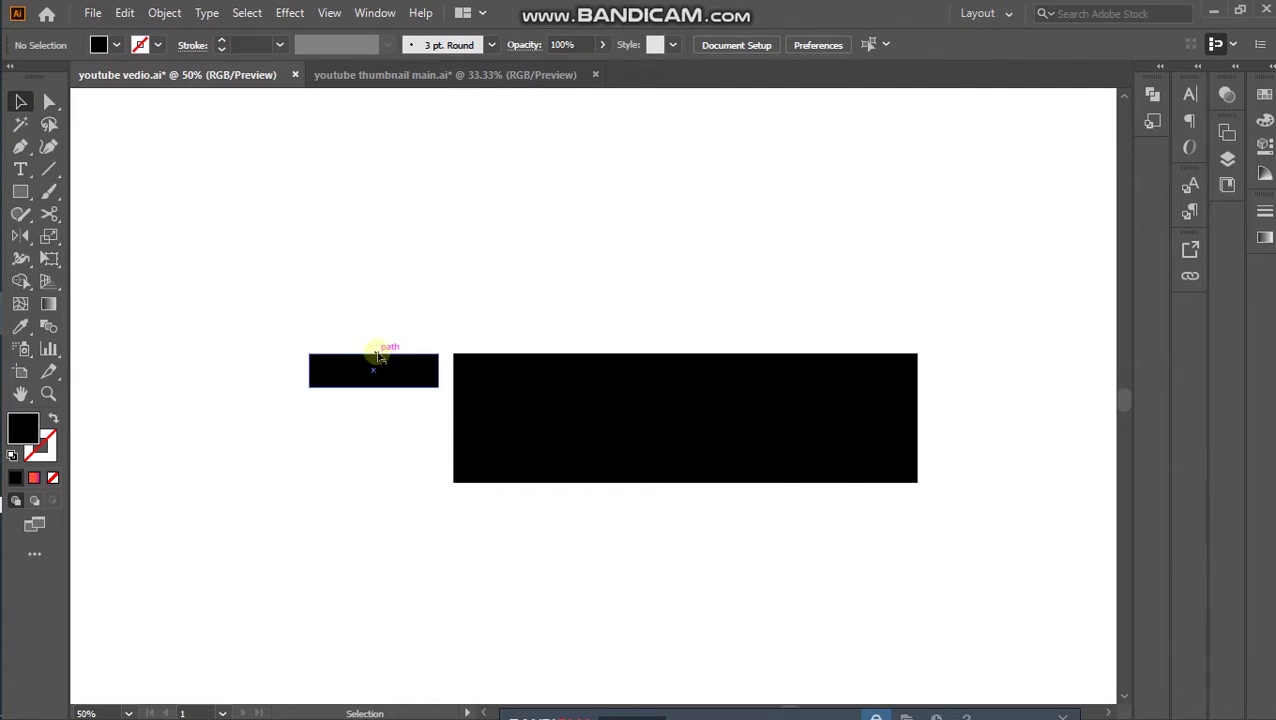
left_click_drag(406, 382, 408, 430)
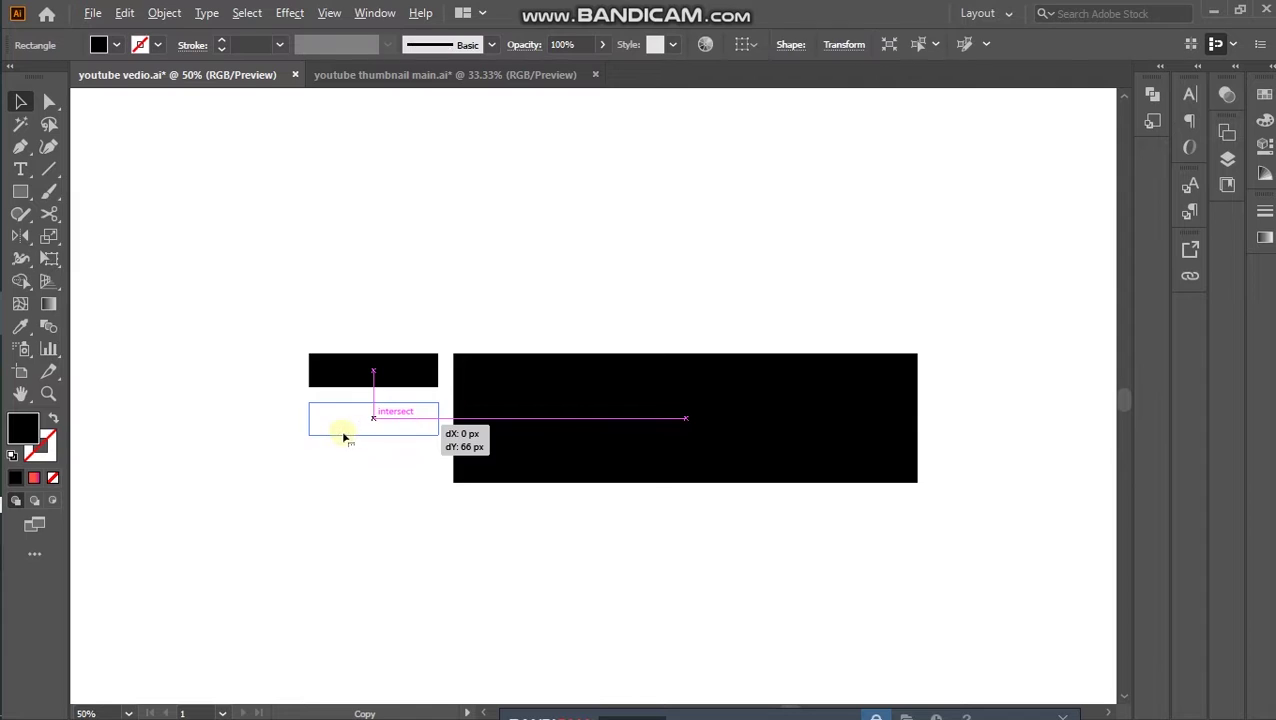
mouse_move(408, 430)
left_mouse_down()
mouse_move(307, 424)
mouse_move(359, 419)
left_mouse_up()
left_click(402, 496)
Add a third bar at the bottom, lengthen it slightly leftward, and select all three bars
left_click_drag(403, 376, 412, 480)
left_click_drag(311, 472, 334, 467)
left_click(296, 441)
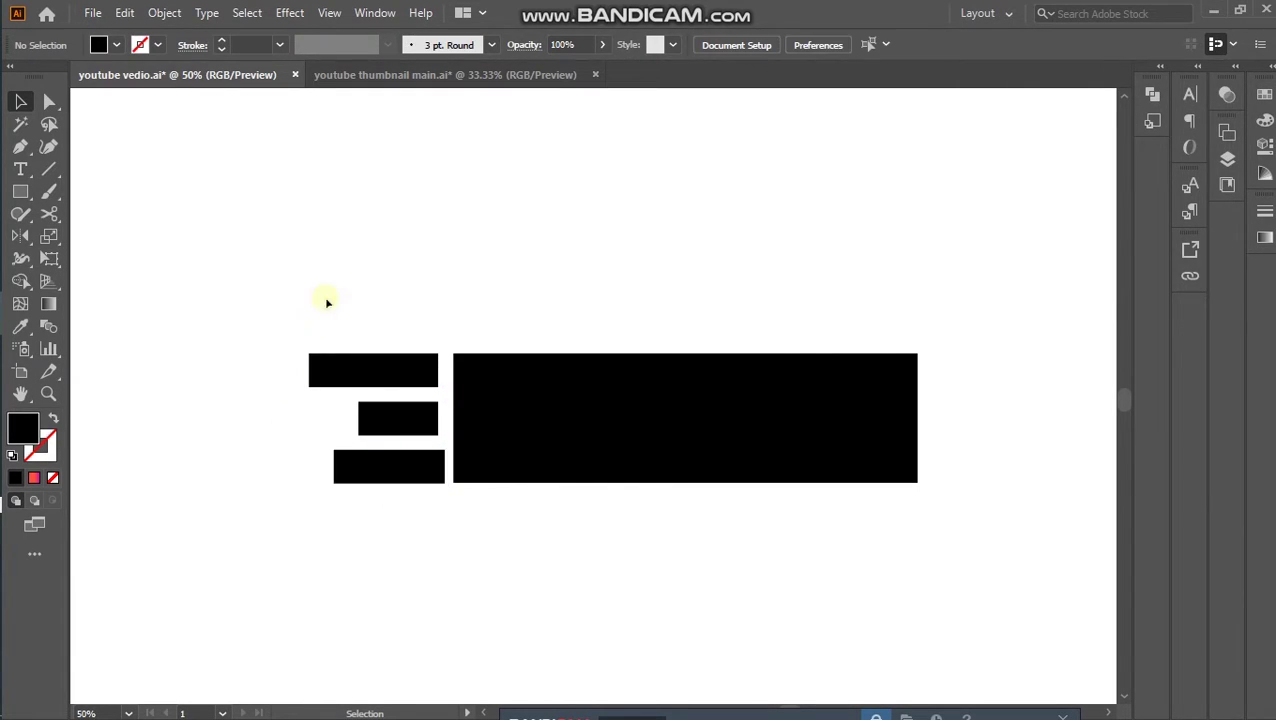
left_click(354, 469)
left_click_drag(333, 469, 326, 467)
left_click(299, 424)
left_click_drag(403, 489, 414, 522)
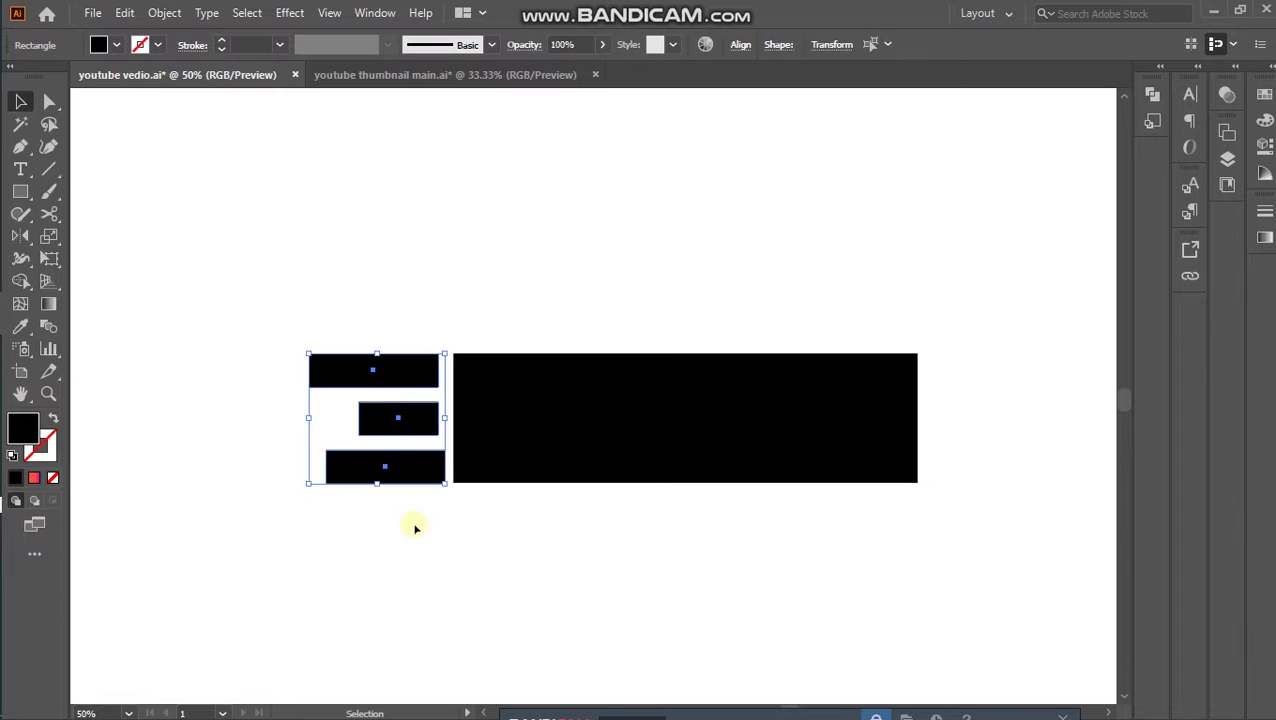
Drag the live-corner widget to round all three bars fully into pills
left_click(48, 101)
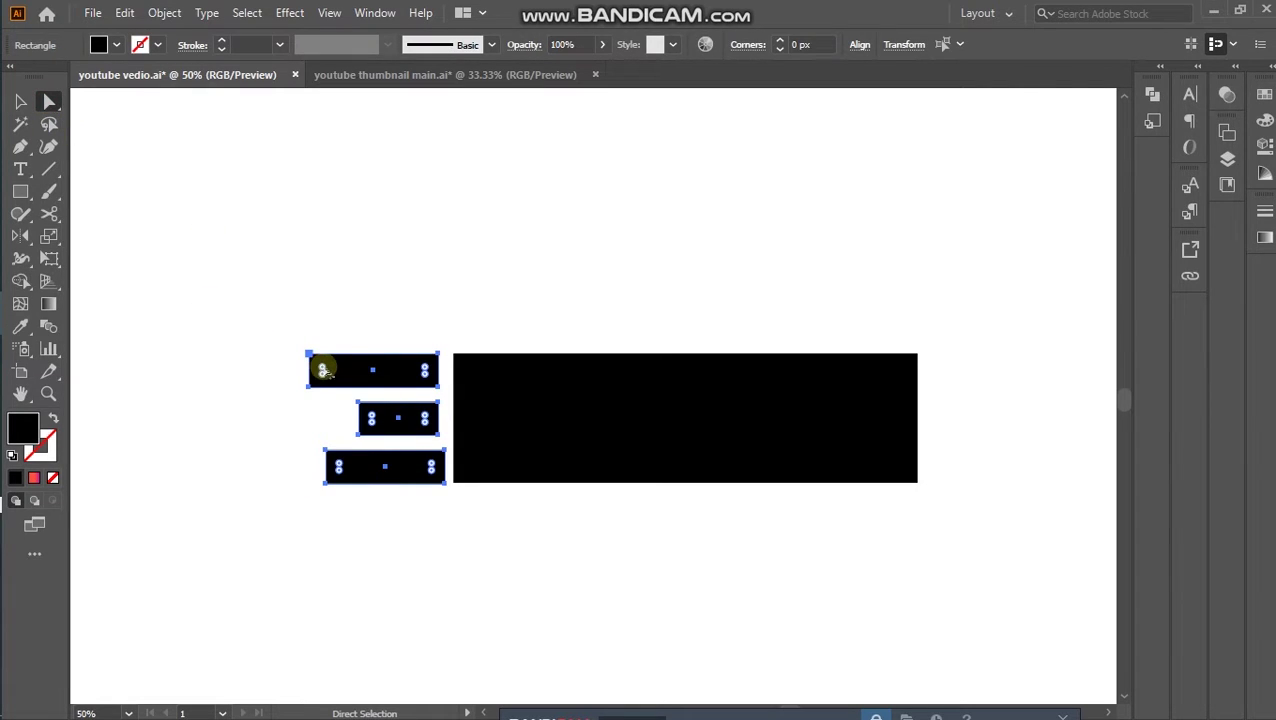
mouse_move(326, 371)
left_mouse_down()
mouse_move(390, 288)
mouse_move(413, 492)
left_mouse_up()
left_click(404, 289)
left_click(405, 428)
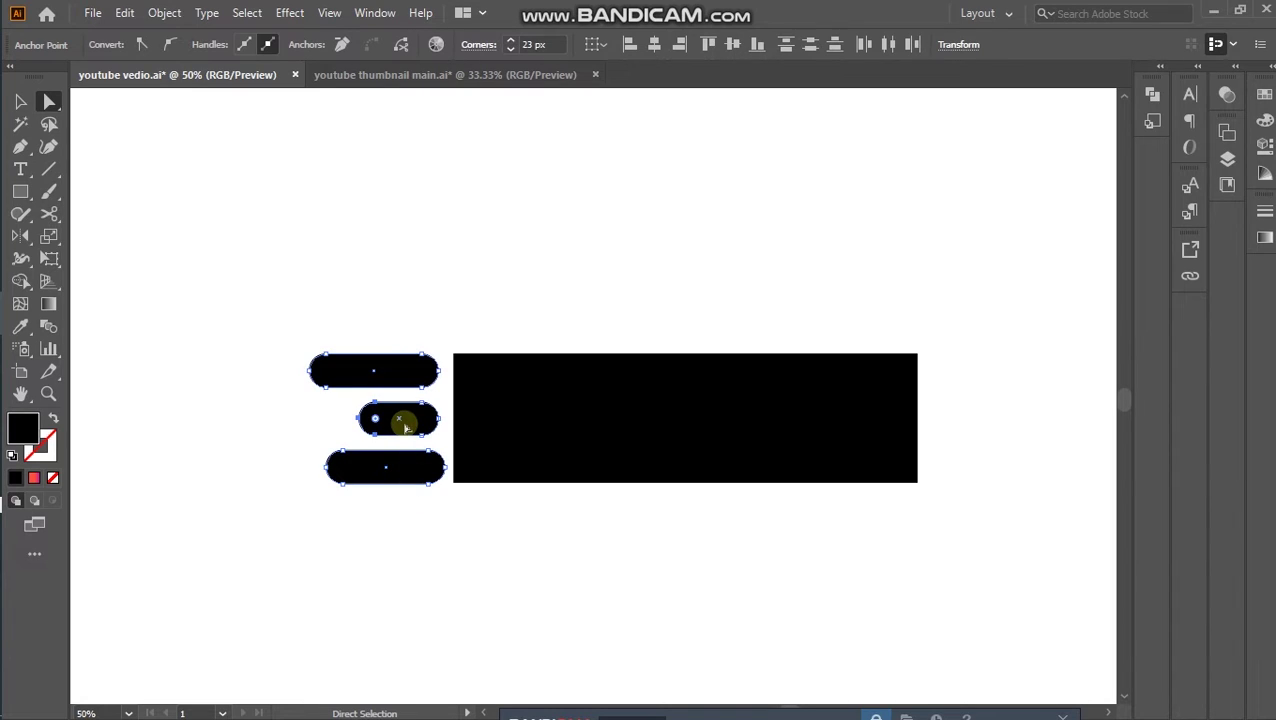
Try moving the middle pill left, undo it, and reselect the three pills
left_click(20, 101)
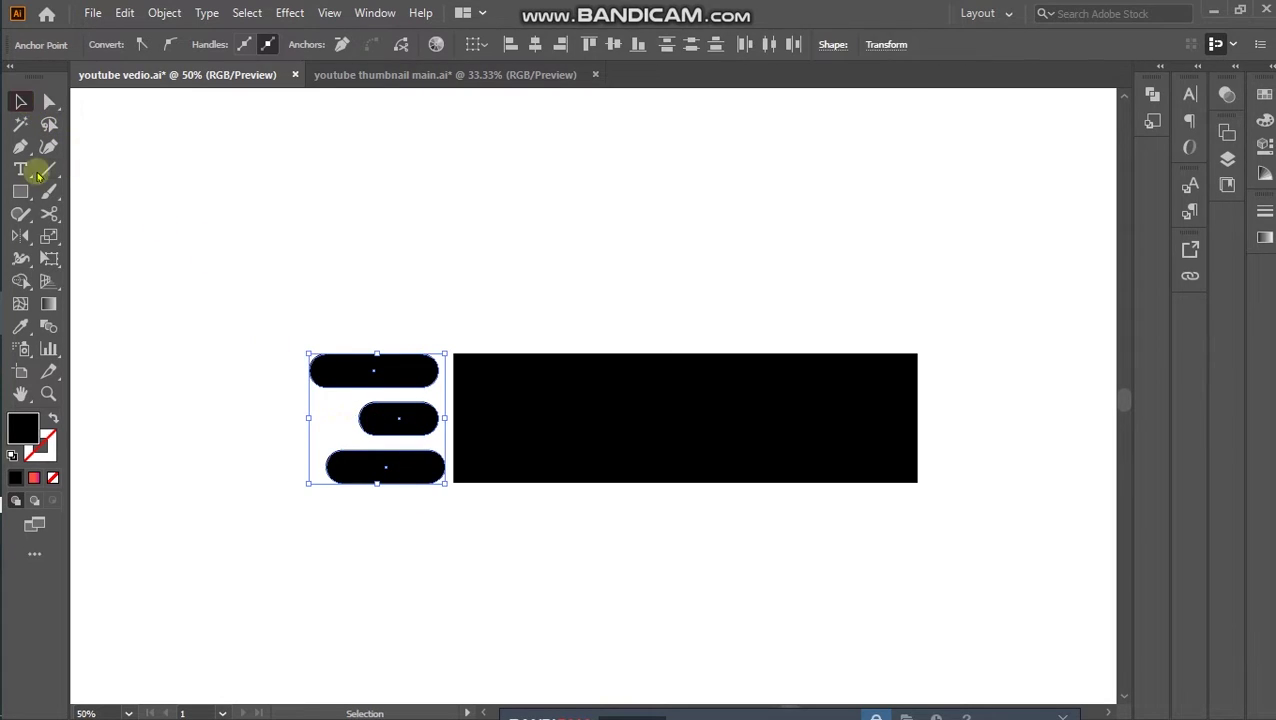
left_click_drag(405, 418, 288, 420)
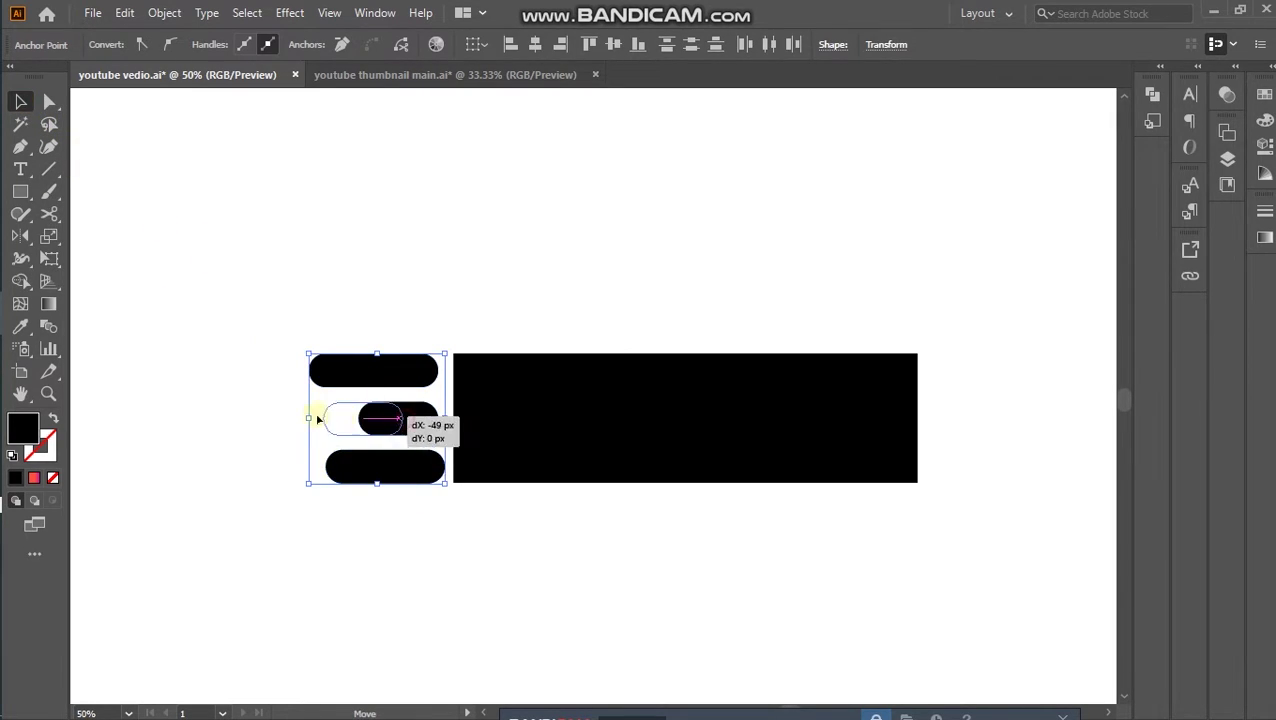
left_click(124, 12)
left_click(160, 31)
left_click(259, 251)
left_click_drag(283, 287, 407, 555)
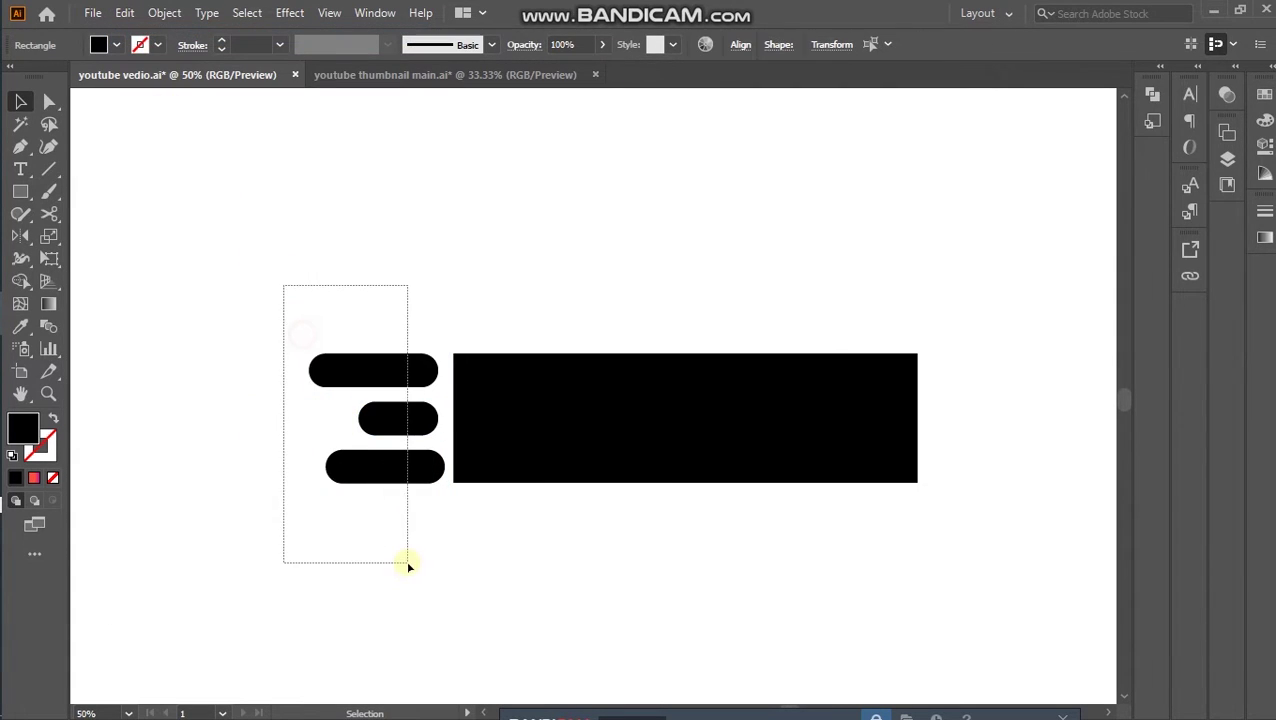
Place slightly enlarged copies of the pills over the rectangle's left edge
mouse_move(405, 420)
left_mouse_down()
mouse_move(278, 424)
mouse_move(495, 430)
left_mouse_up()
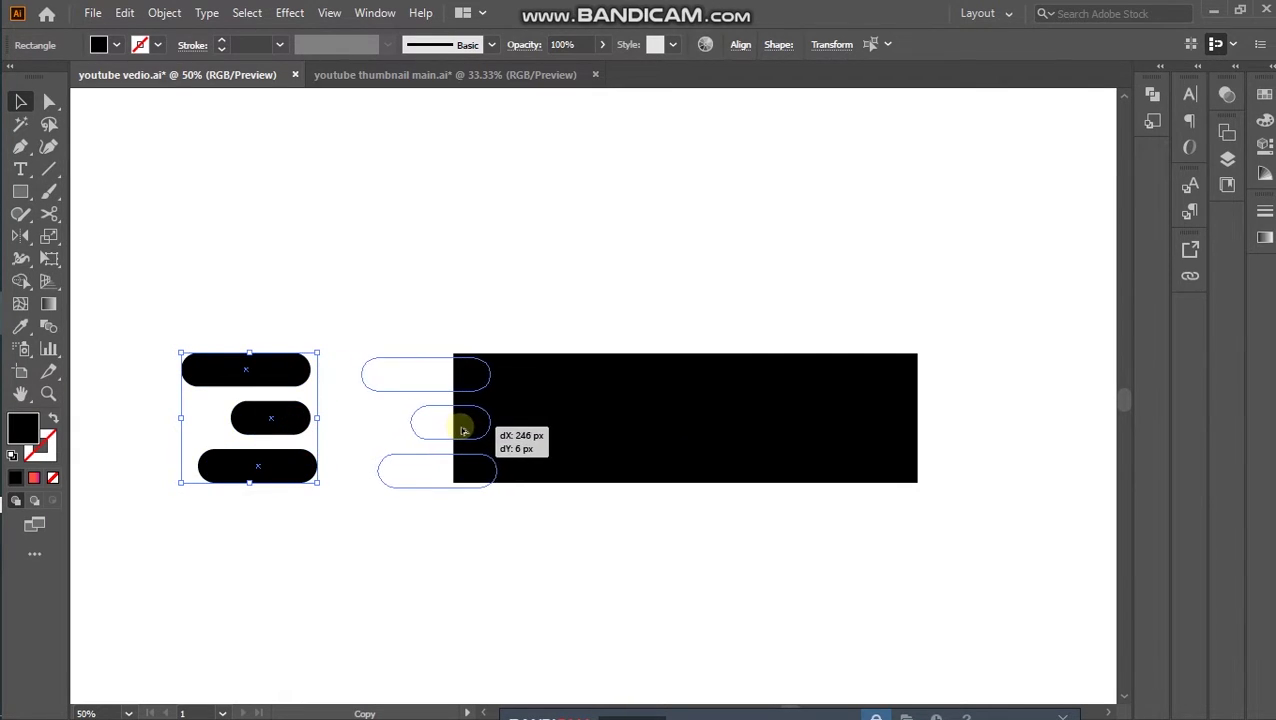
left_click_drag(495, 430, 496, 426)
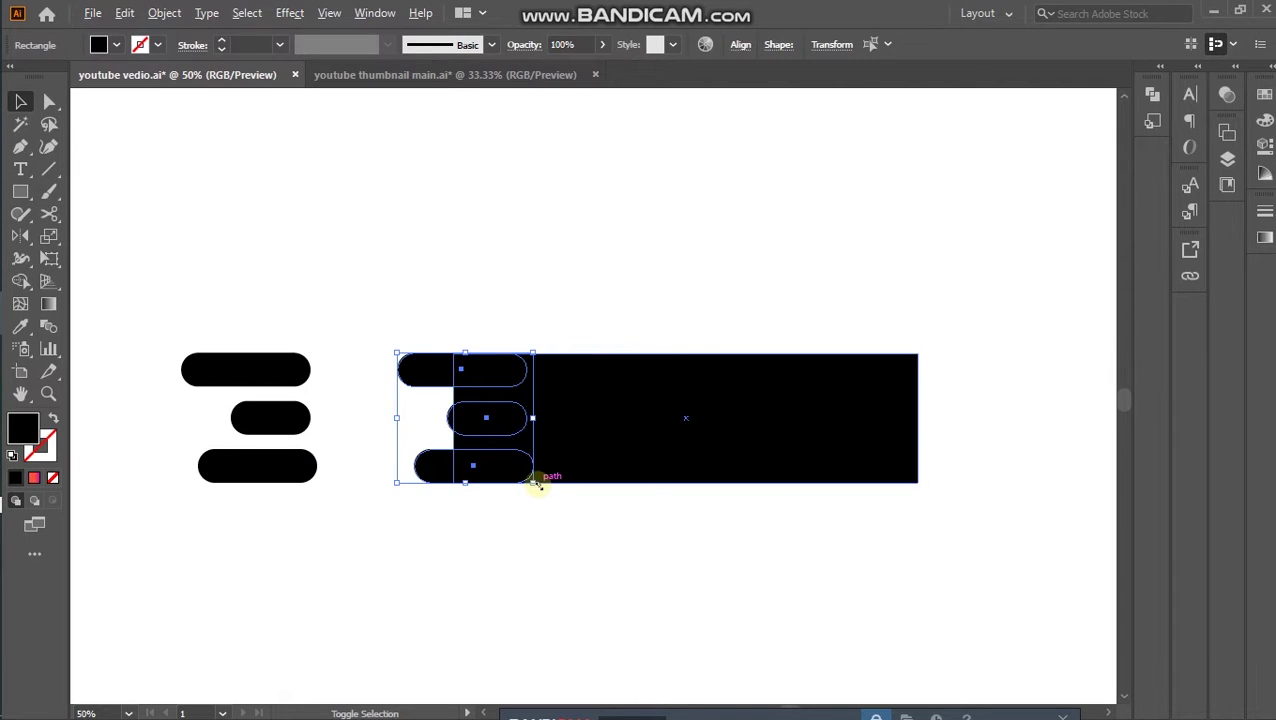
left_click_drag(536, 483, 541, 480)
left_click_drag(480, 295, 611, 523)
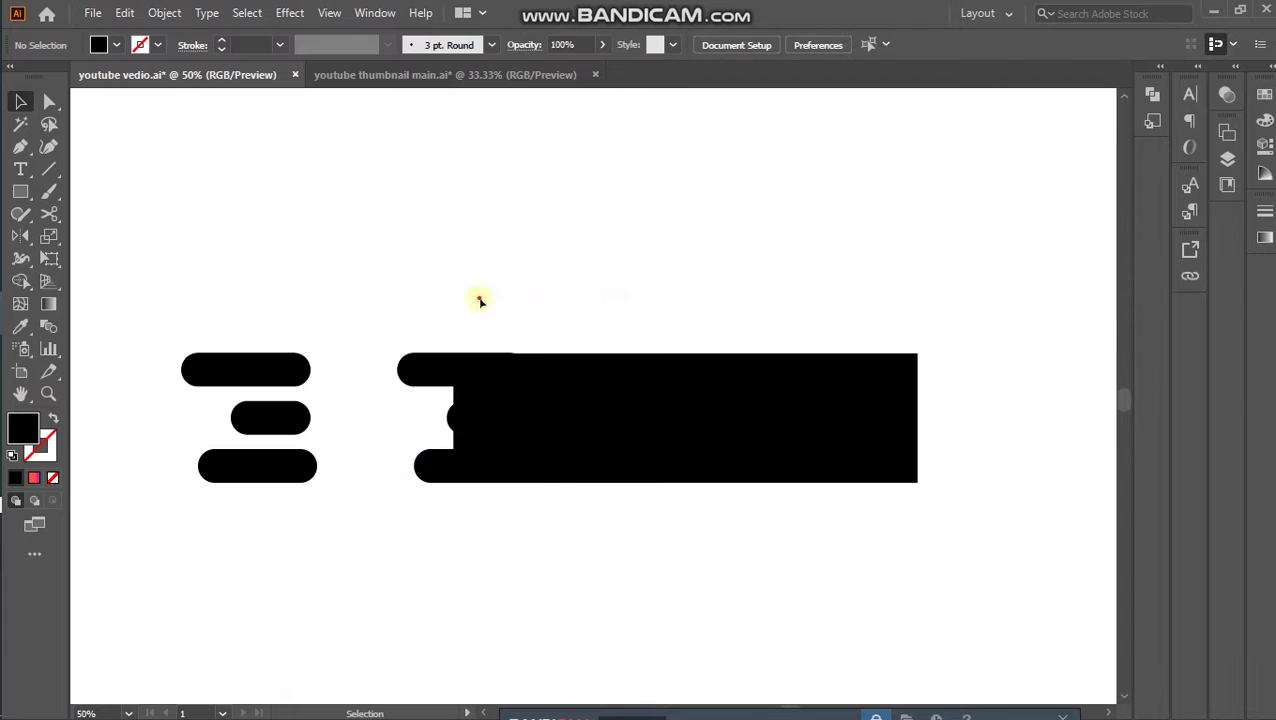
Subtract the pill copies from the rectangle with Pathfinder Minus Front
left_click_drag(480, 295, 611, 523)
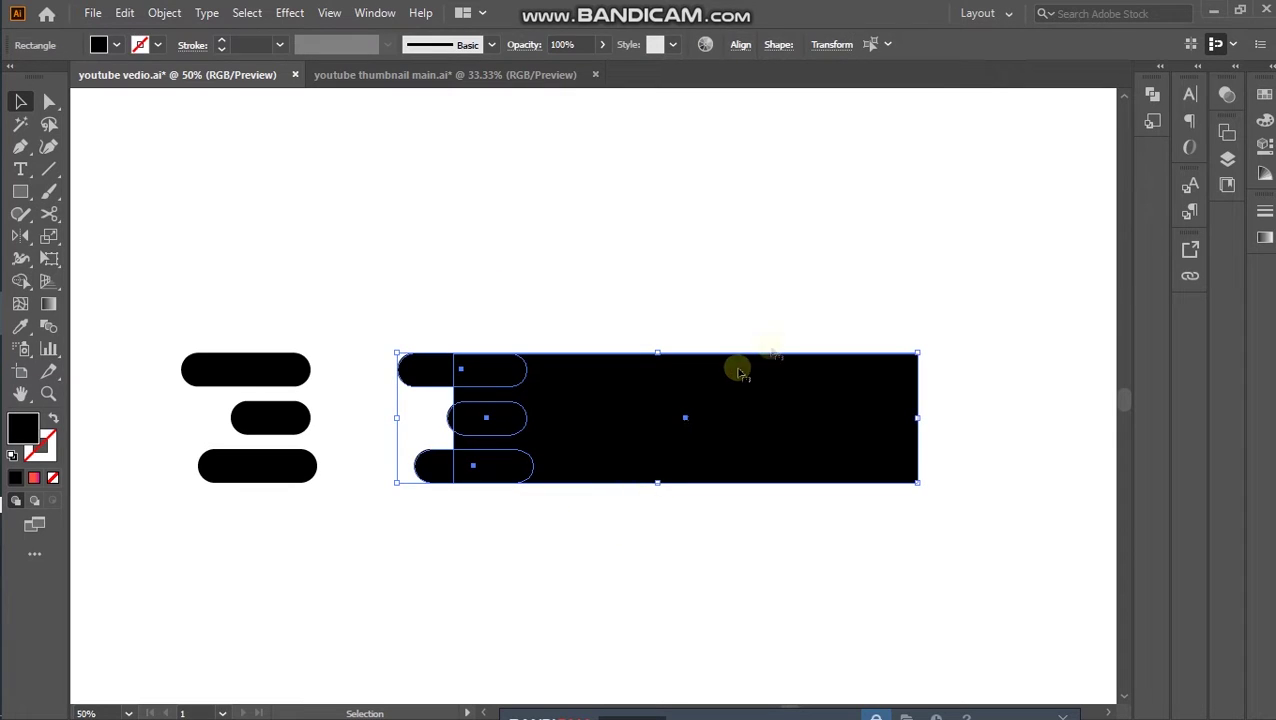
left_click(1152, 95)
left_click(967, 137)
left_click(741, 263)
Move the original black pills right until they sit against the new notches
mouse_move(200, 302)
left_mouse_down()
mouse_move(259, 438)
mouse_move(345, 572)
left_mouse_up()
left_click_drag(281, 427, 475, 427)
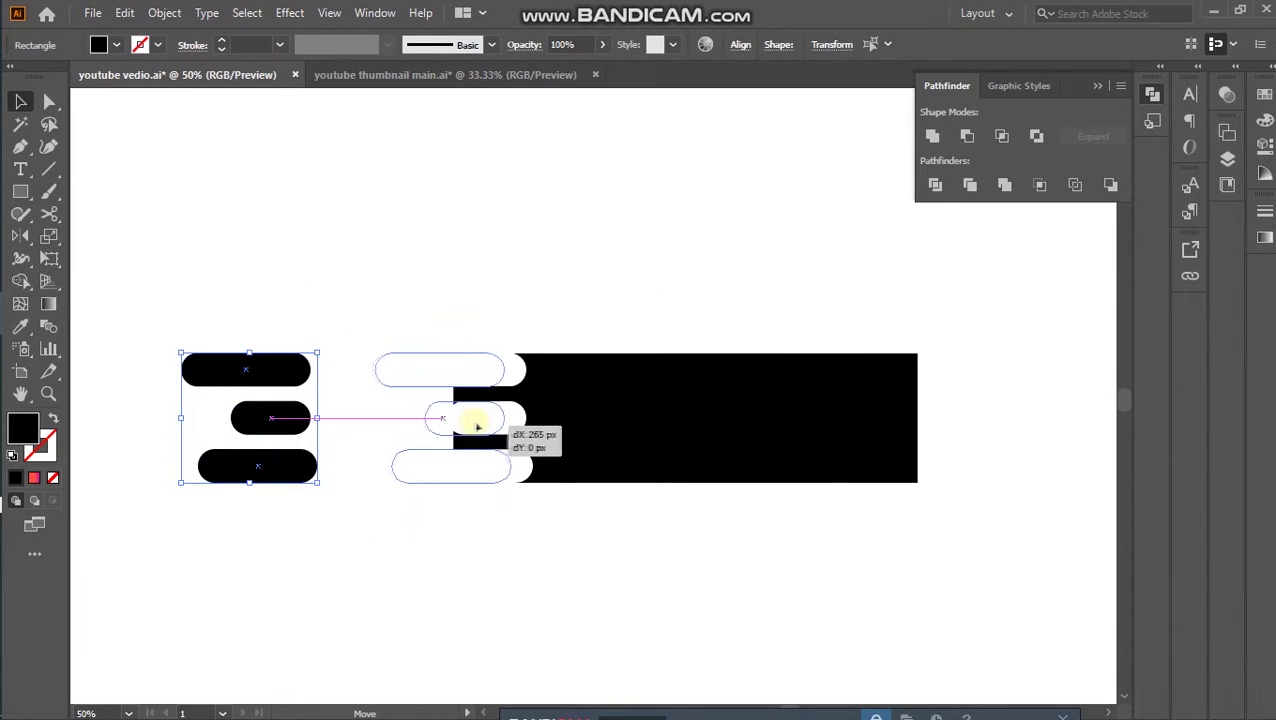
left_click_drag(475, 427, 418, 428)
left_click(446, 318)
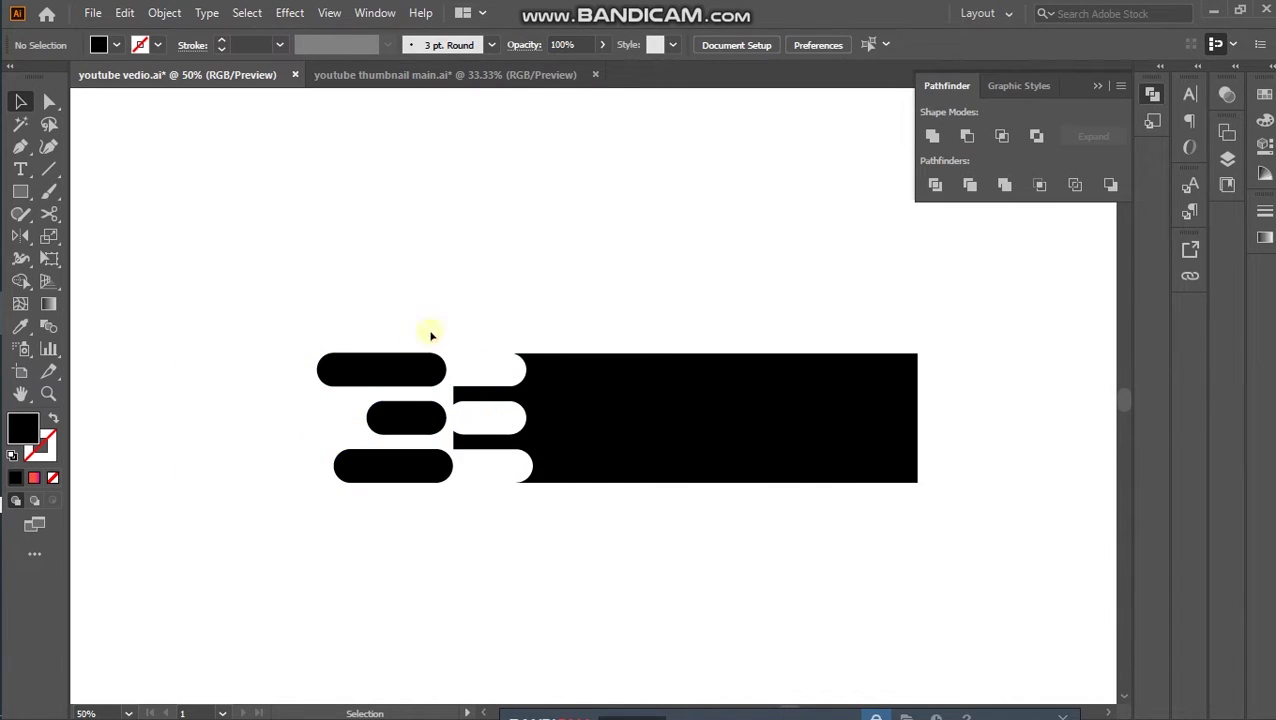
Adjust the top and bottom pills' horizontal positions beside the notches
left_click_drag(426, 365, 480, 322)
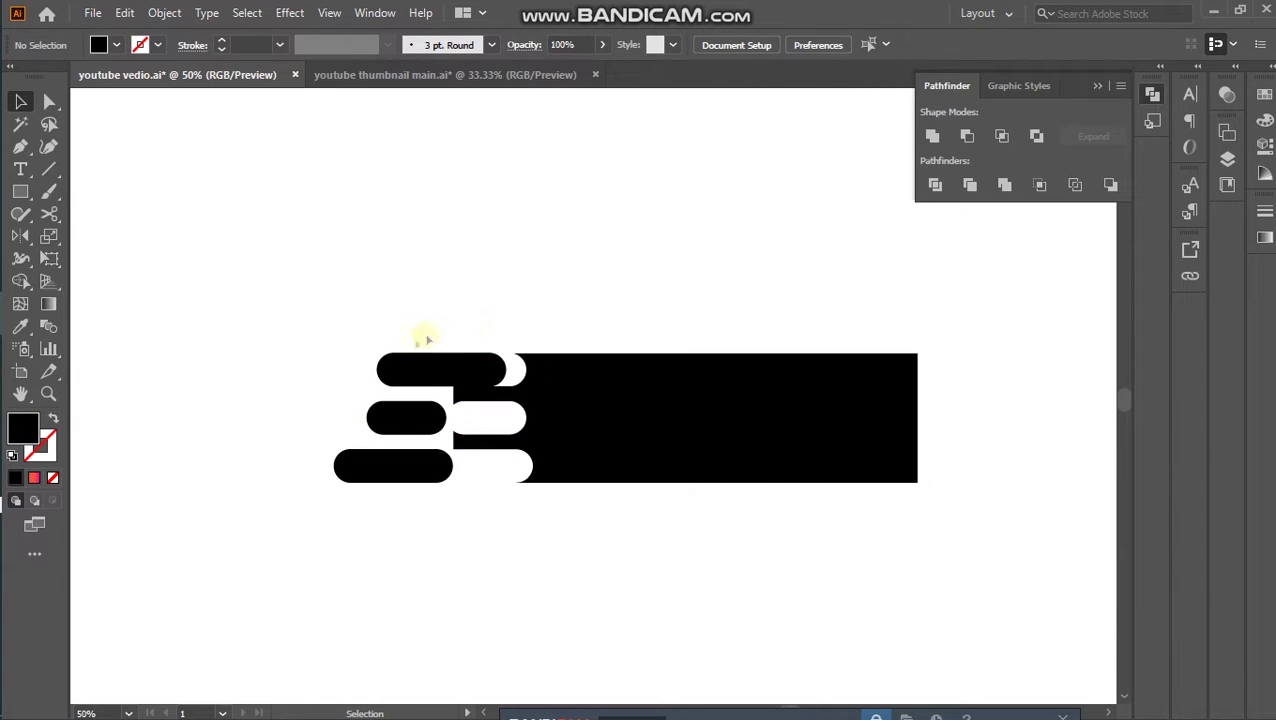
left_click_drag(446, 370, 396, 372)
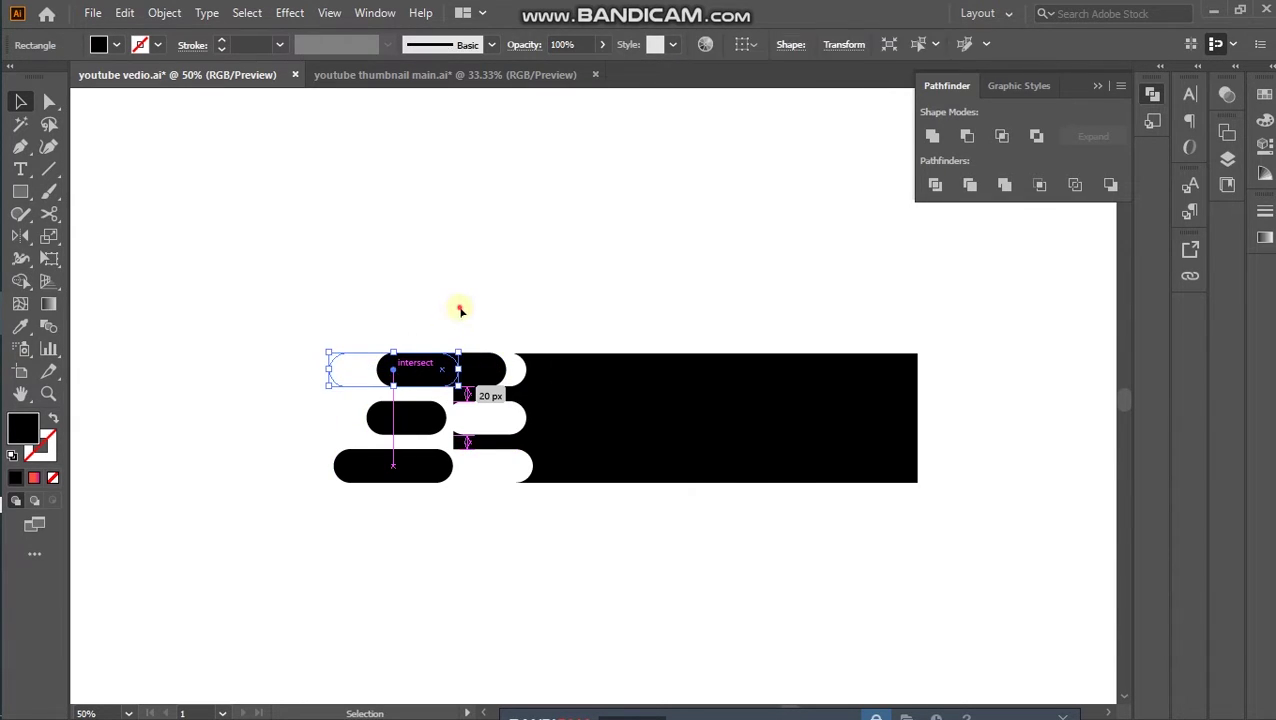
left_click(460, 318)
scroll(459, 508, "down", 1)
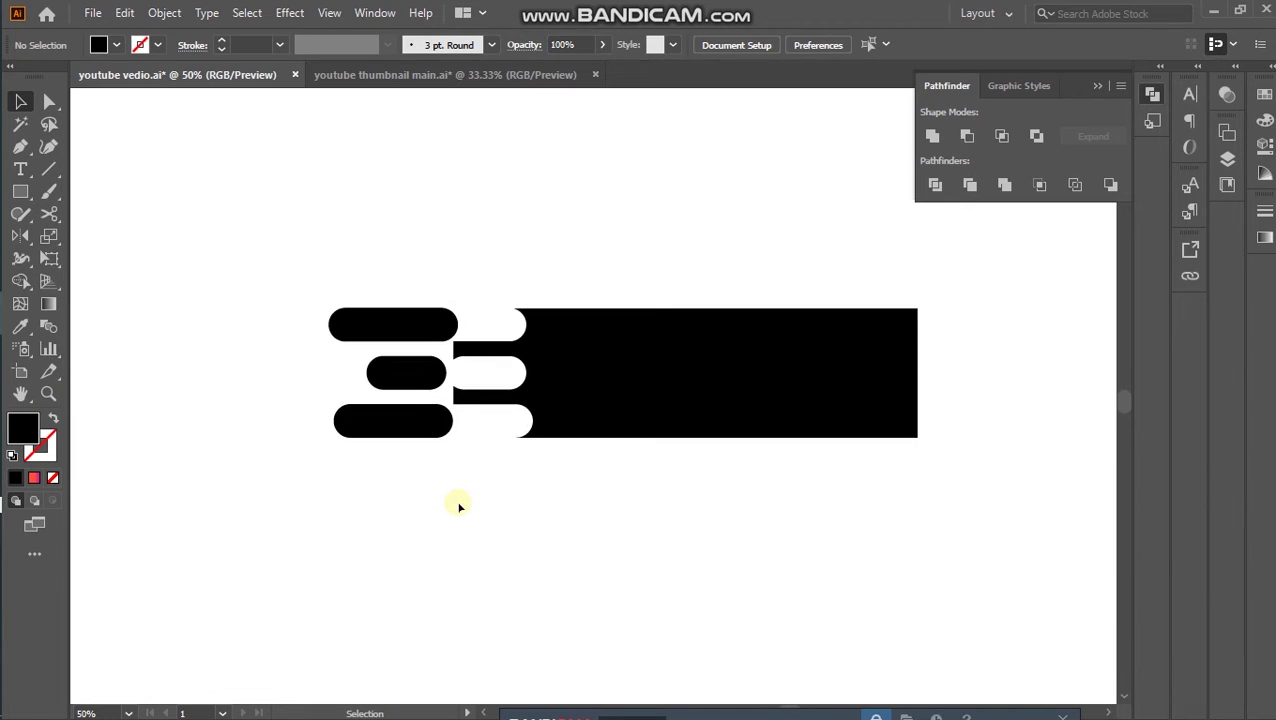
scroll(459, 504, "down", 2)
left_click_drag(433, 342, 476, 354)
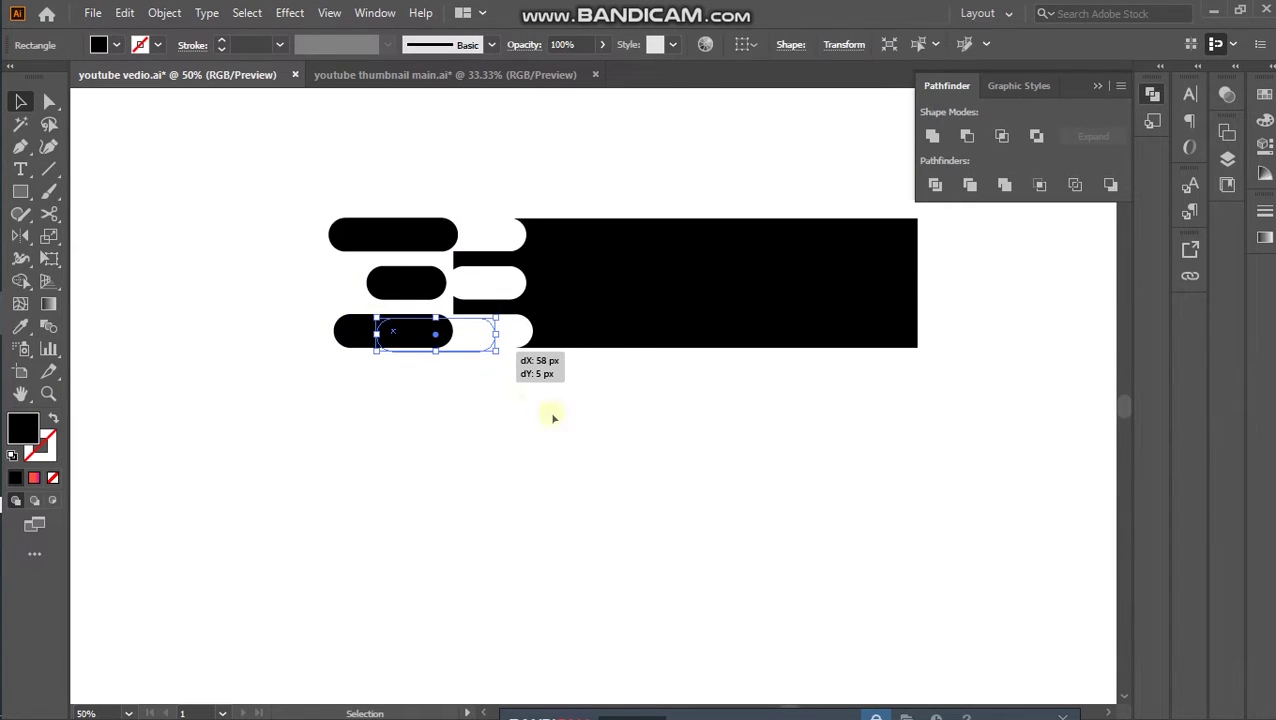
left_click(583, 438)
scroll(586, 442, "up", 1)
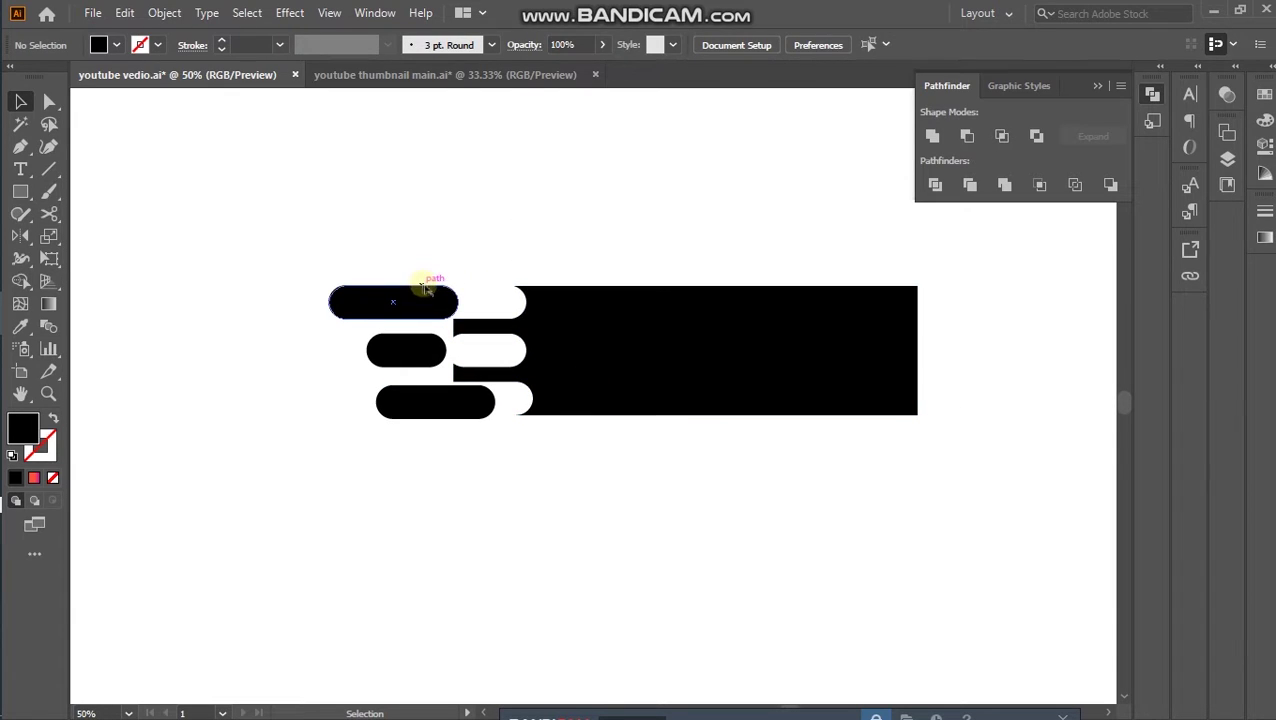
Snap the top pill to 25 px spacing and duplicate the middle bar toward the lower left
left_click_drag(428, 289, 454, 289)
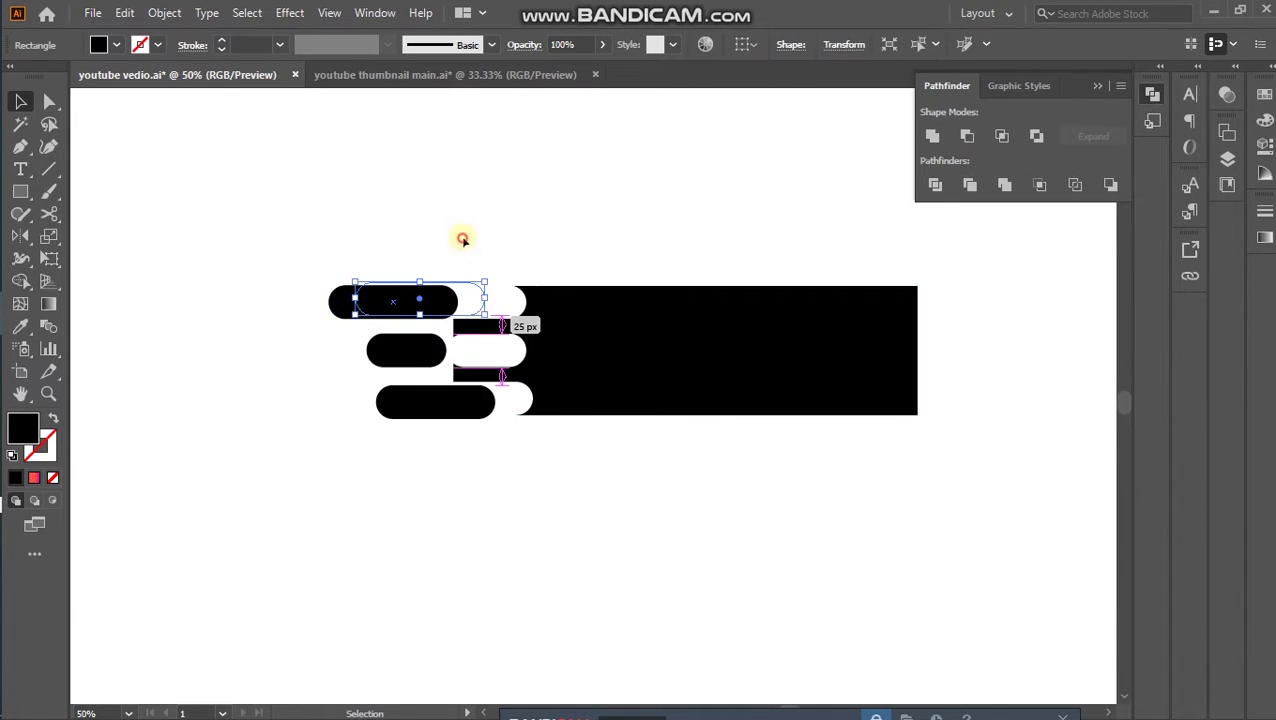
left_click(425, 237)
scroll(351, 480, "down", 1)
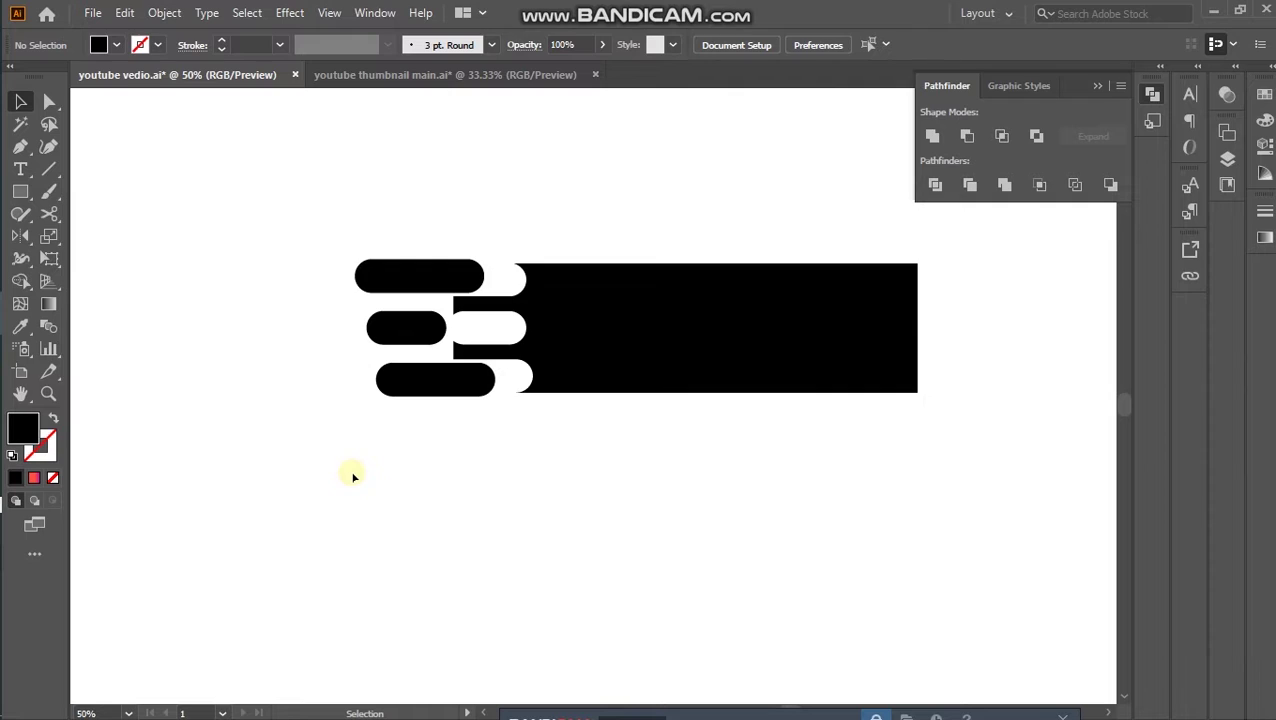
scroll(362, 520, "up", 2)
scroll(365, 529, "down", 1)
scroll(365, 529, "up", 1)
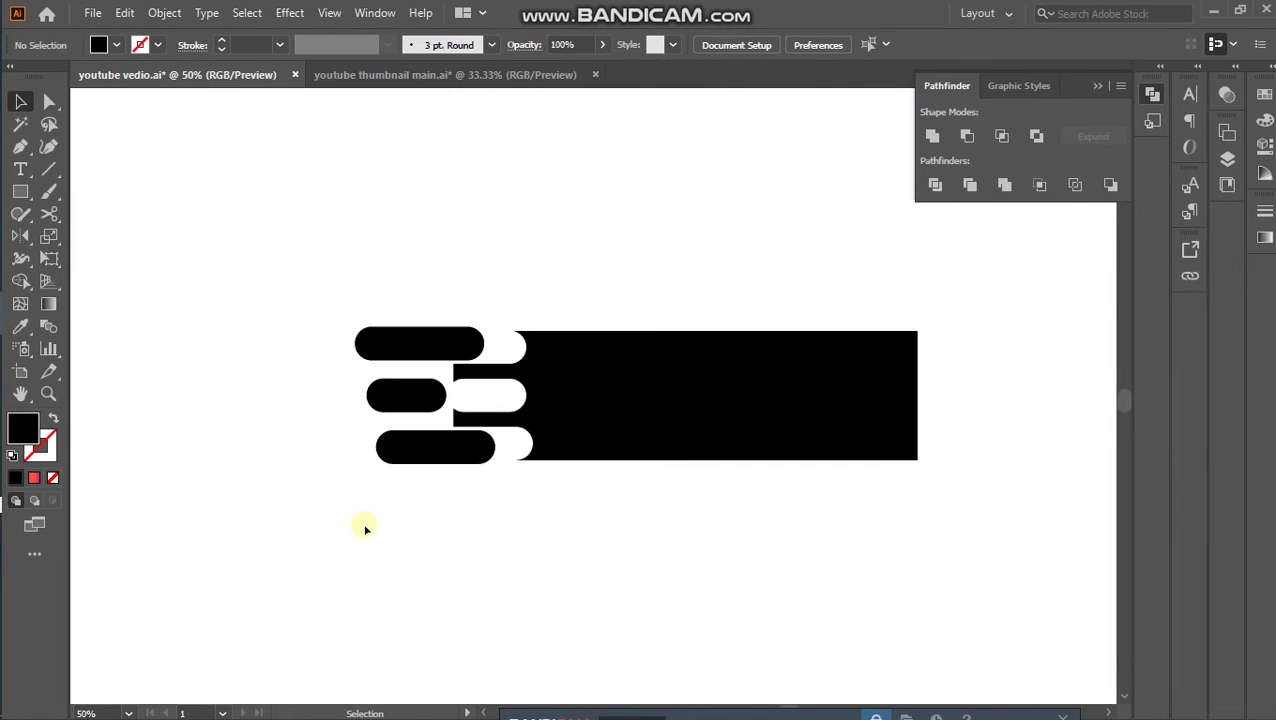
left_click_drag(399, 396, 313, 452)
Duplicate the lower and middle bars to the left, snapping copies to 25 px spacing
left_click(421, 449)
left_click_drag(424, 454, 273, 404)
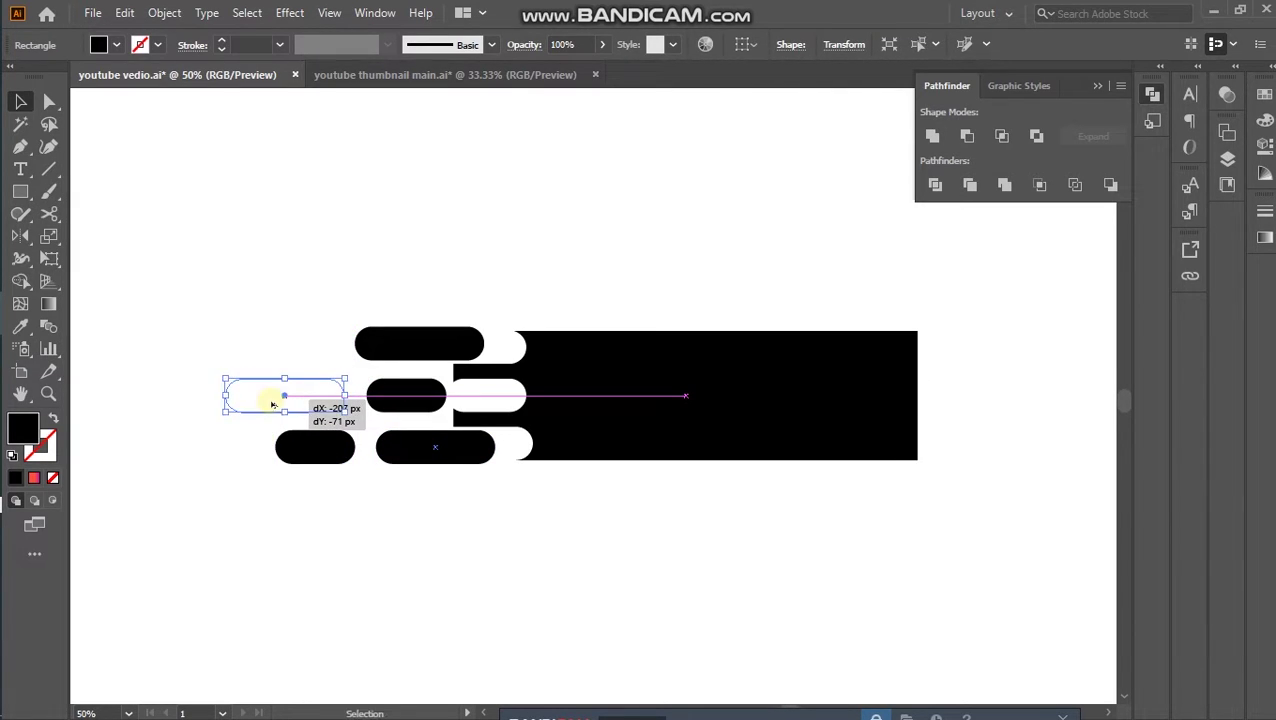
left_click(336, 345)
left_click_drag(399, 407, 281, 357)
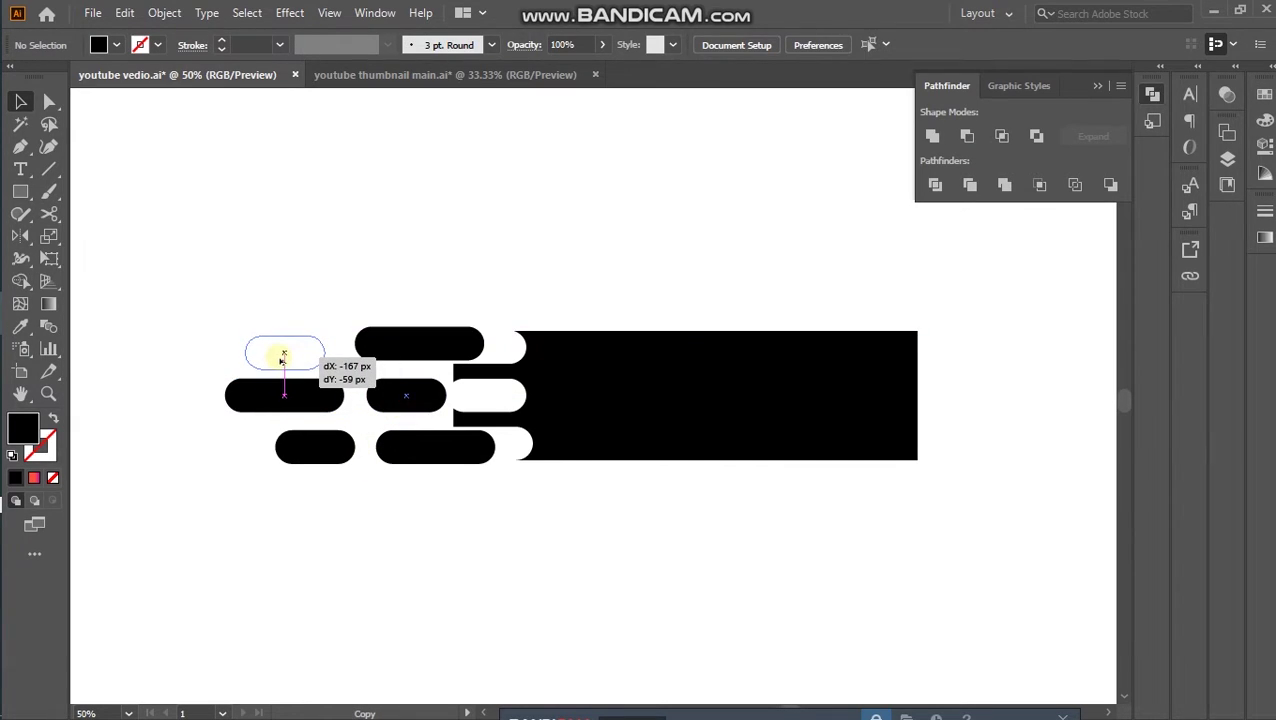
left_click_drag(281, 357, 294, 360)
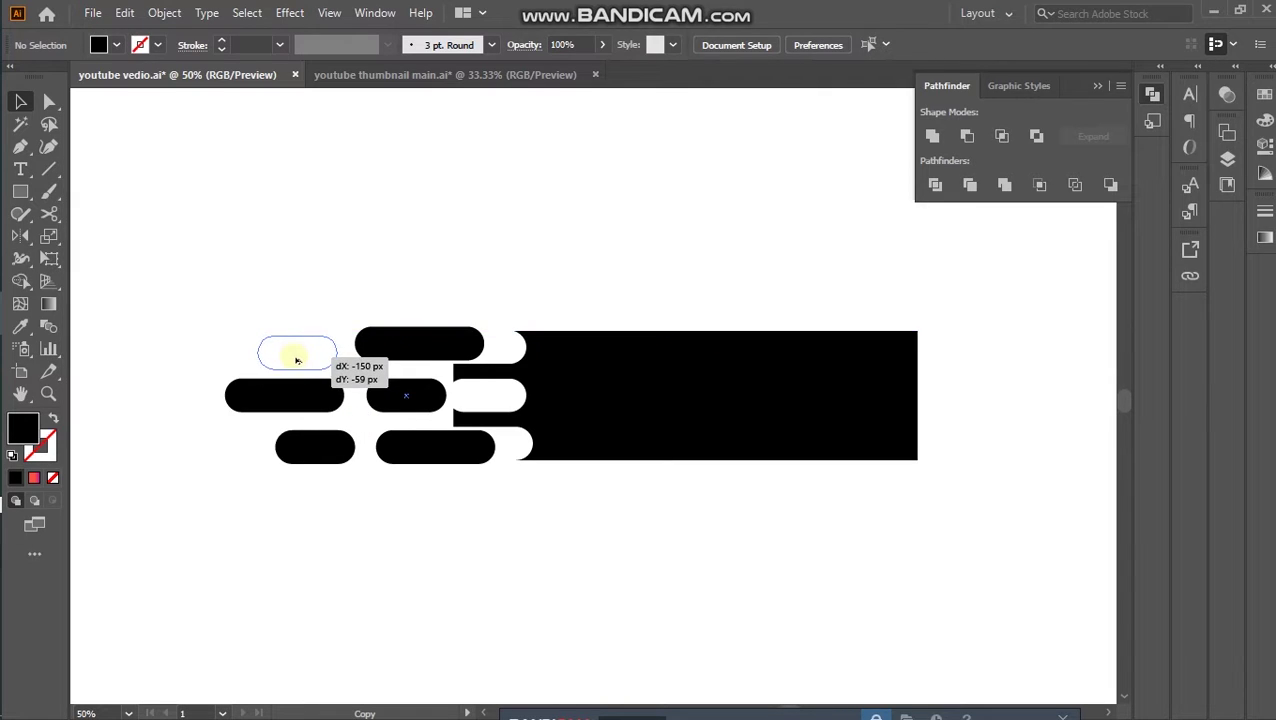
left_click_drag(293, 360, 297, 361)
left_click(311, 286)
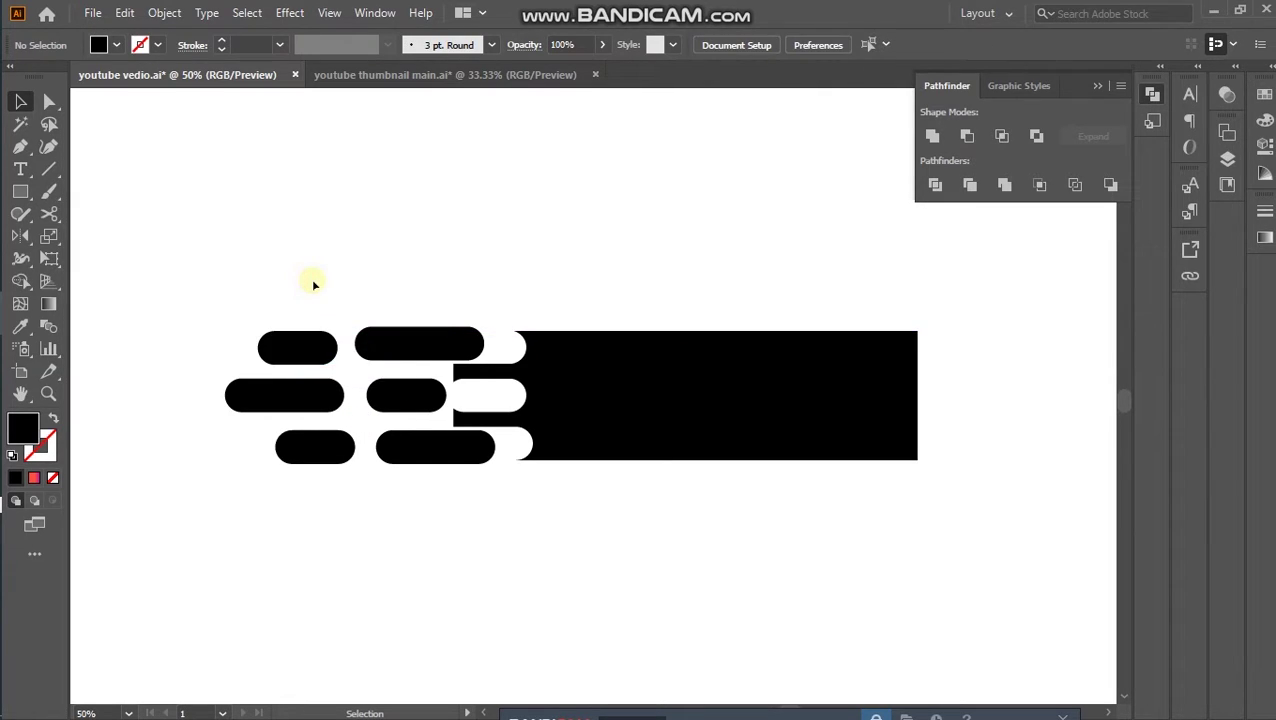
Marquee-select the bars to review the new left column, then clear the selection
scroll(481, 531, "down", 1)
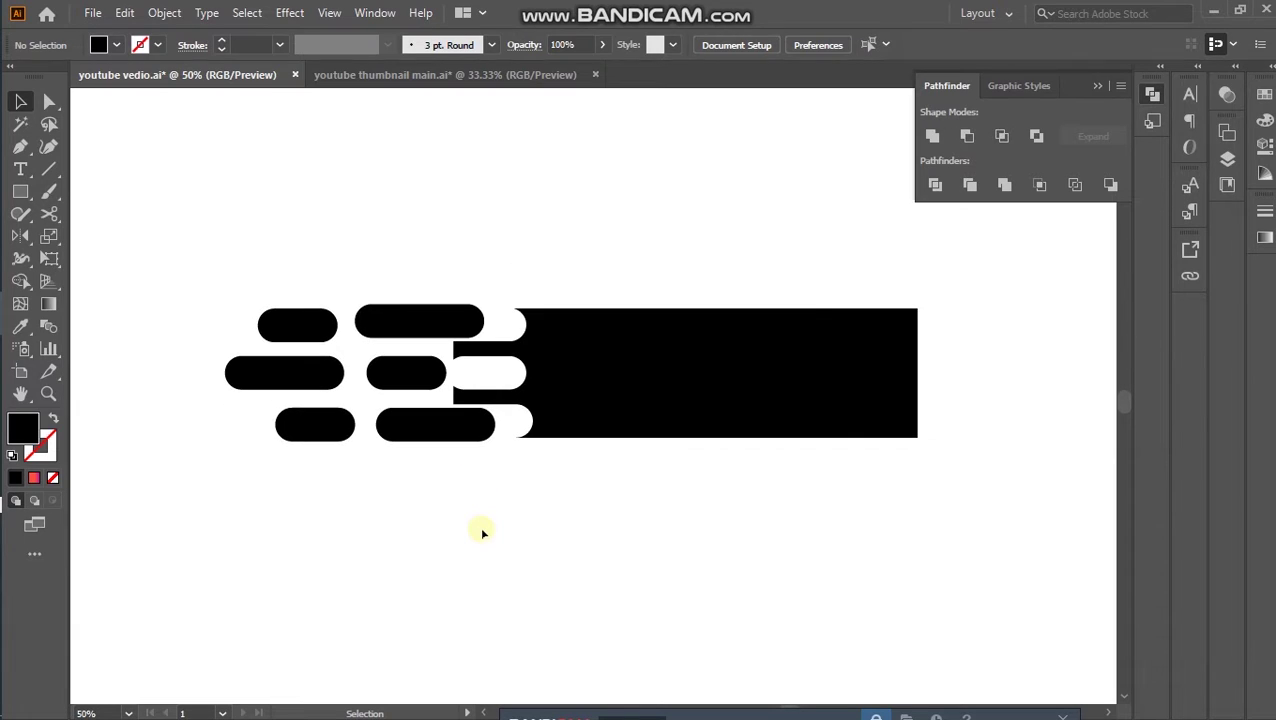
left_click_drag(251, 251, 645, 577)
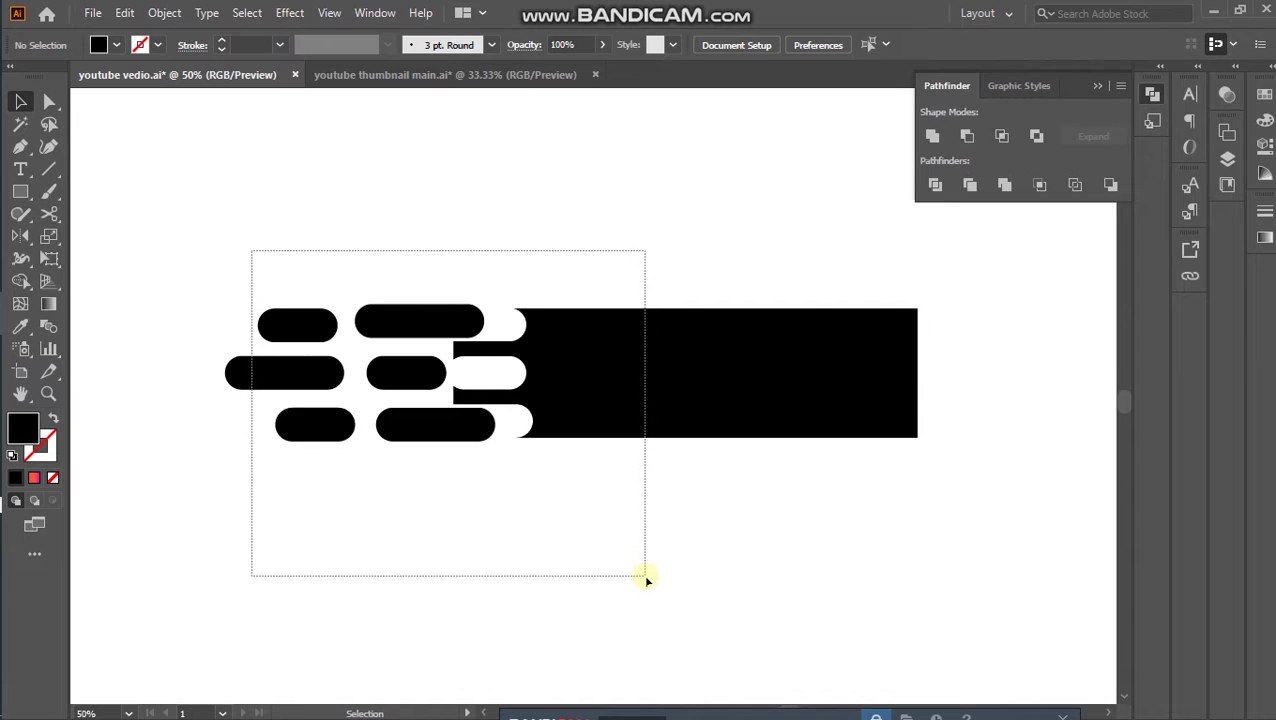
left_click_drag(645, 577, 400, 517)
left_click(512, 547)
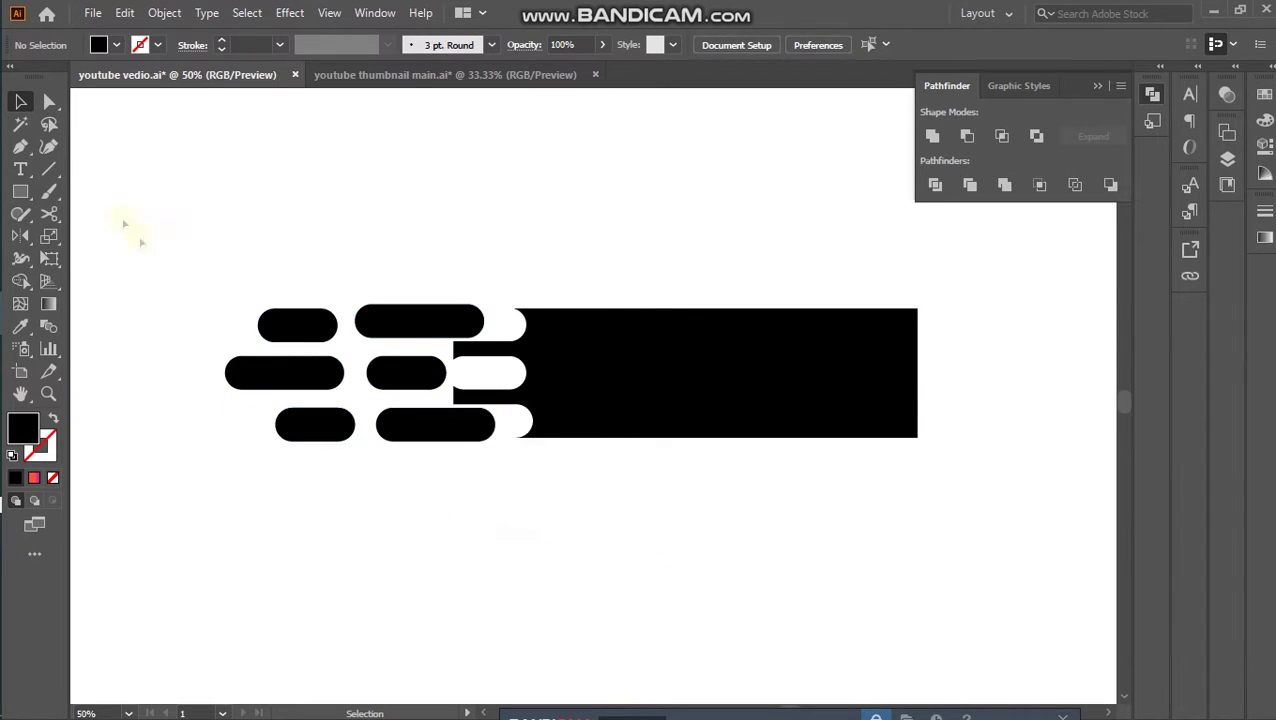
left_click(20, 148)
left_click(419, 321)
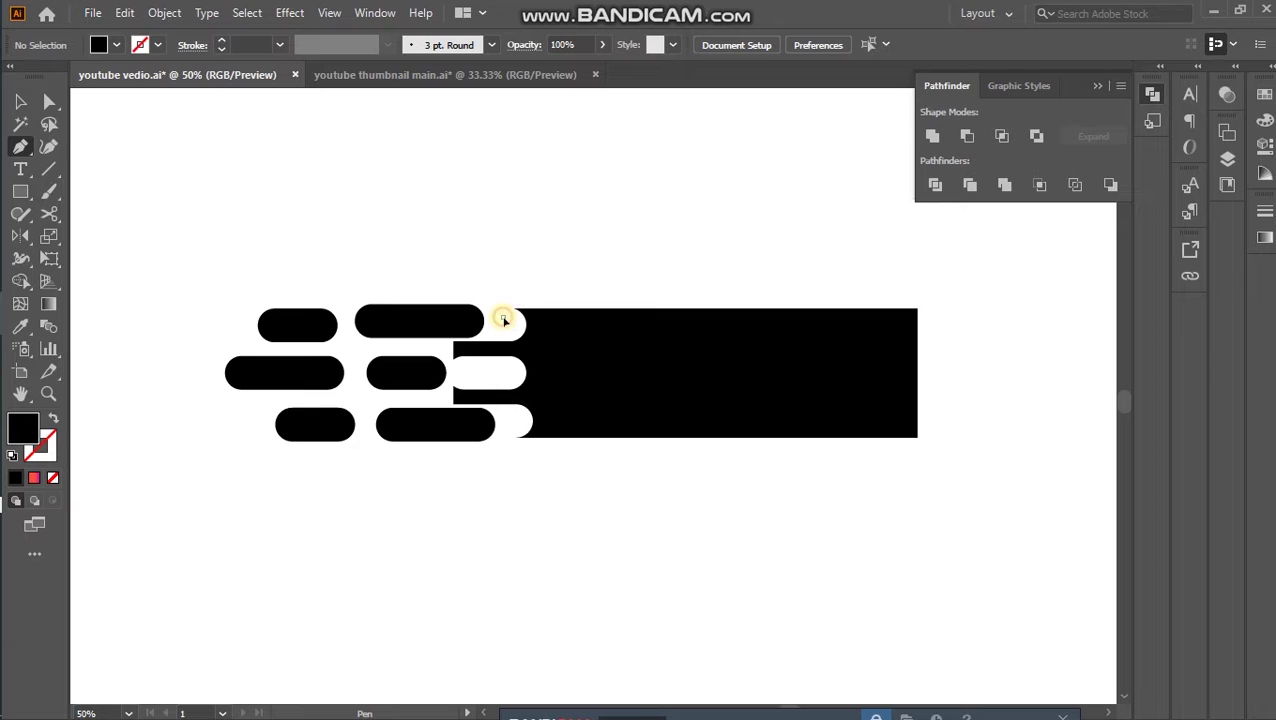
Draw a vertical Pen line through the notches and split the rectangle with Shape Builder
left_click(503, 318)
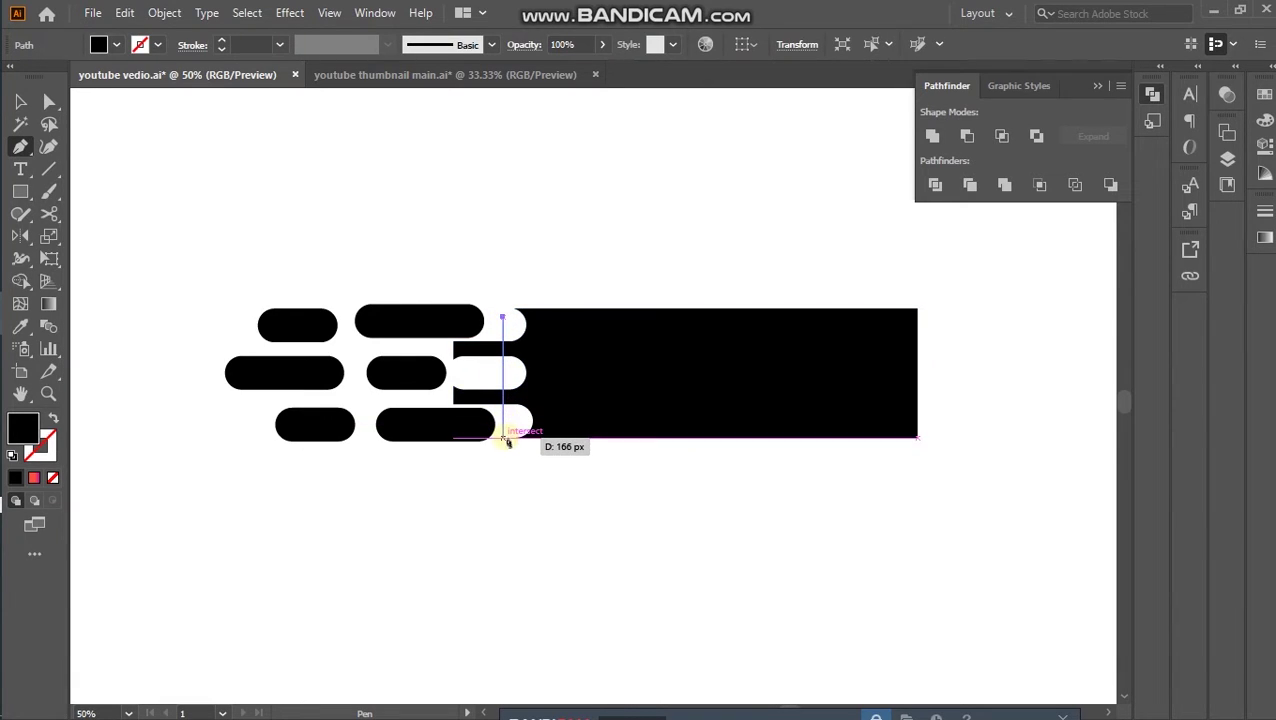
left_click(503, 439)
left_click(20, 101)
left_click(253, 145)
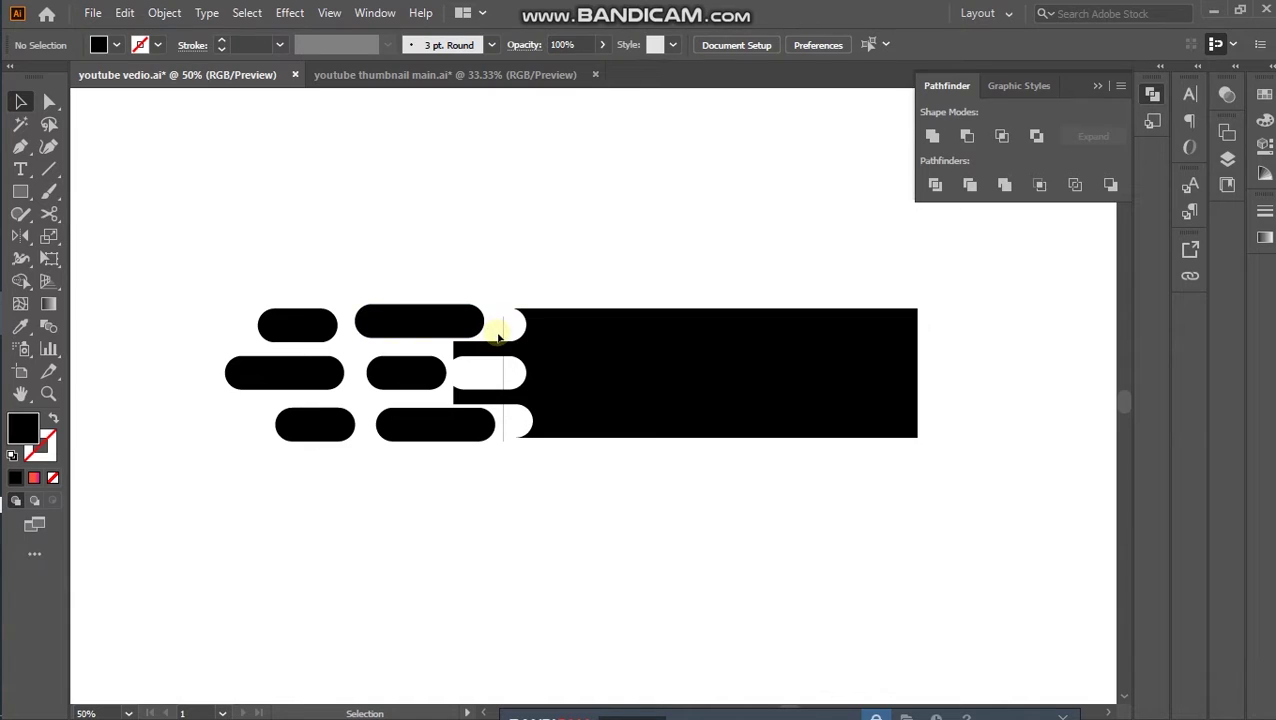
left_click(509, 349)
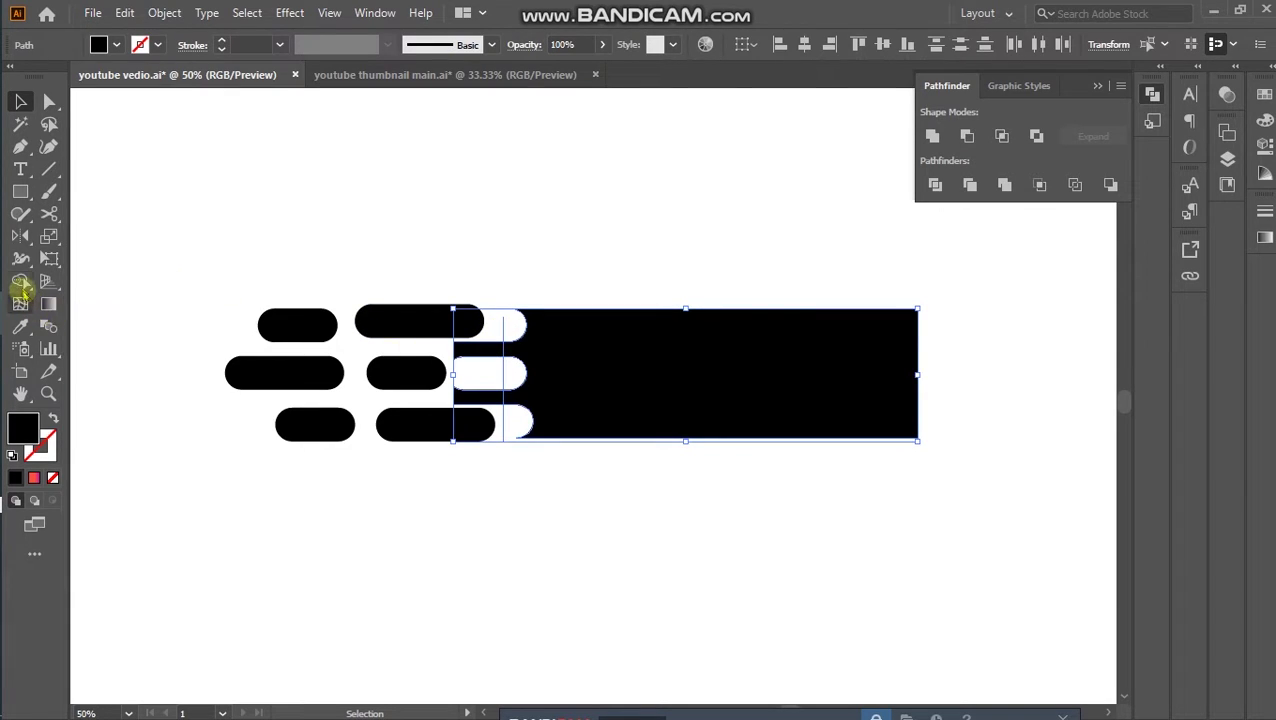
left_click_drag(484, 335, 485, 407)
Cut away the thin leftover strip along the notched edge
left_click(20, 101)
left_click(187, 134)
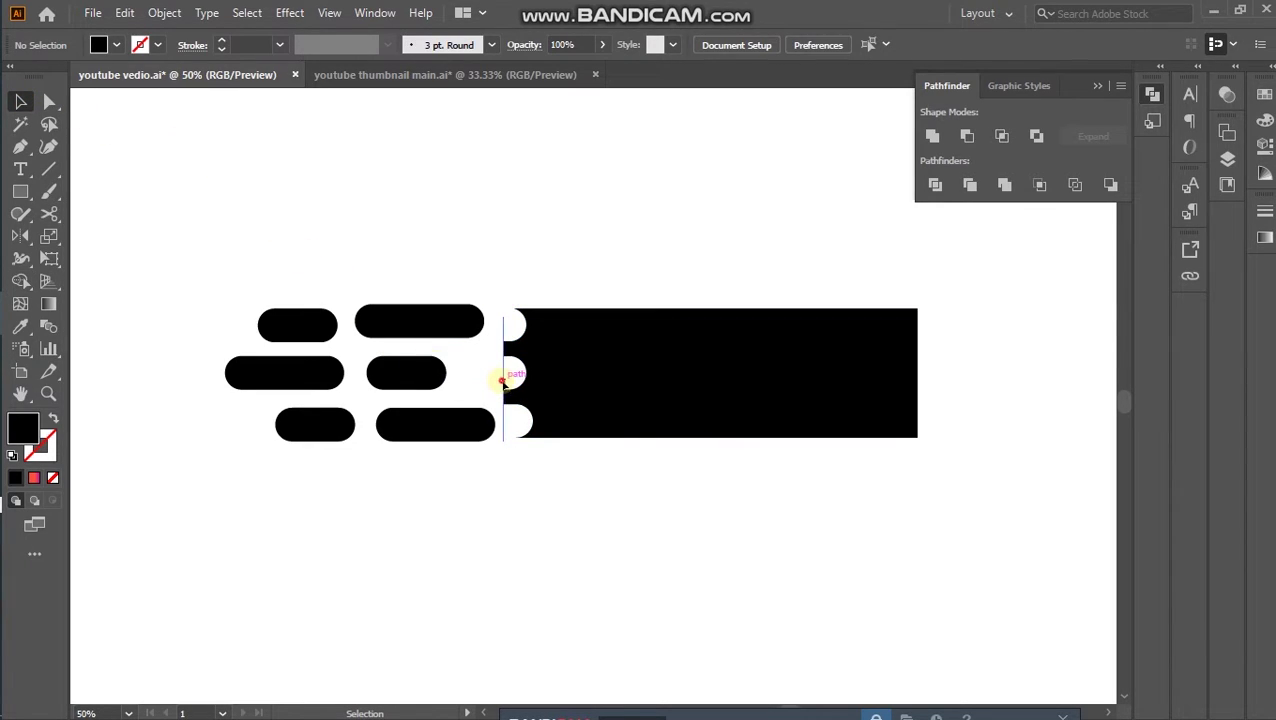
left_click(503, 381)
left_click(124, 13)
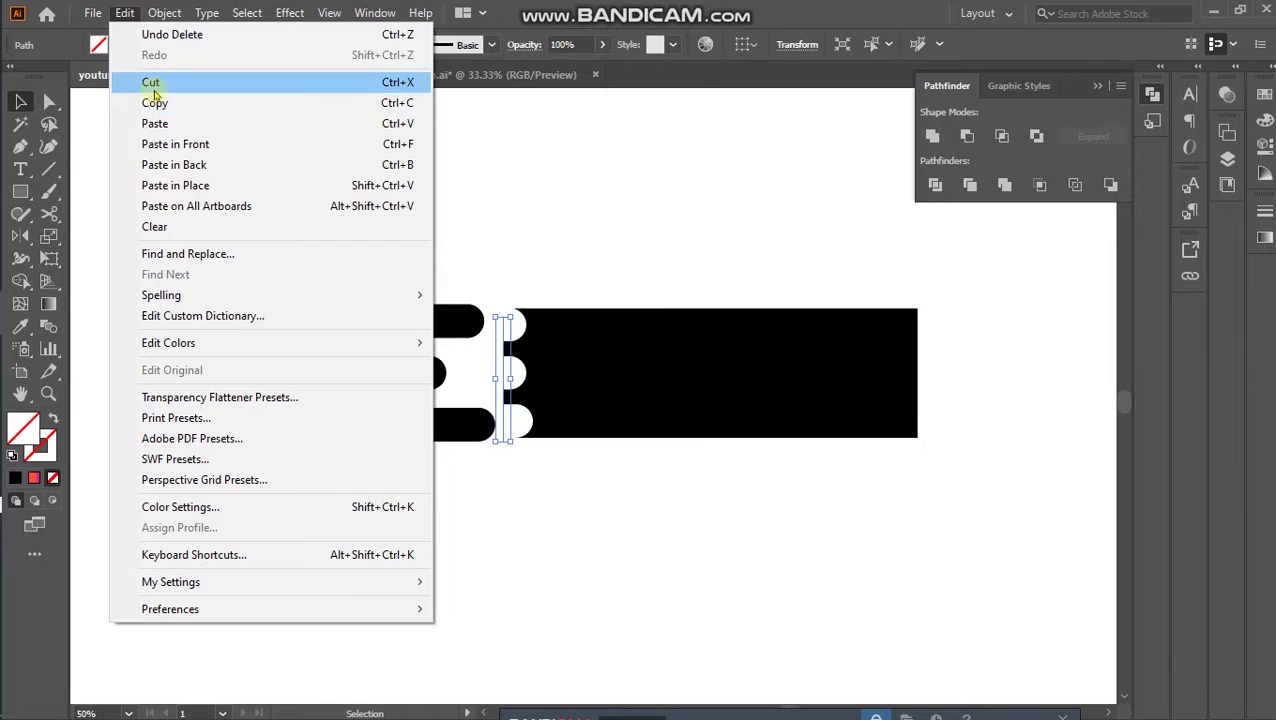
left_click(155, 98)
left_click(334, 276)
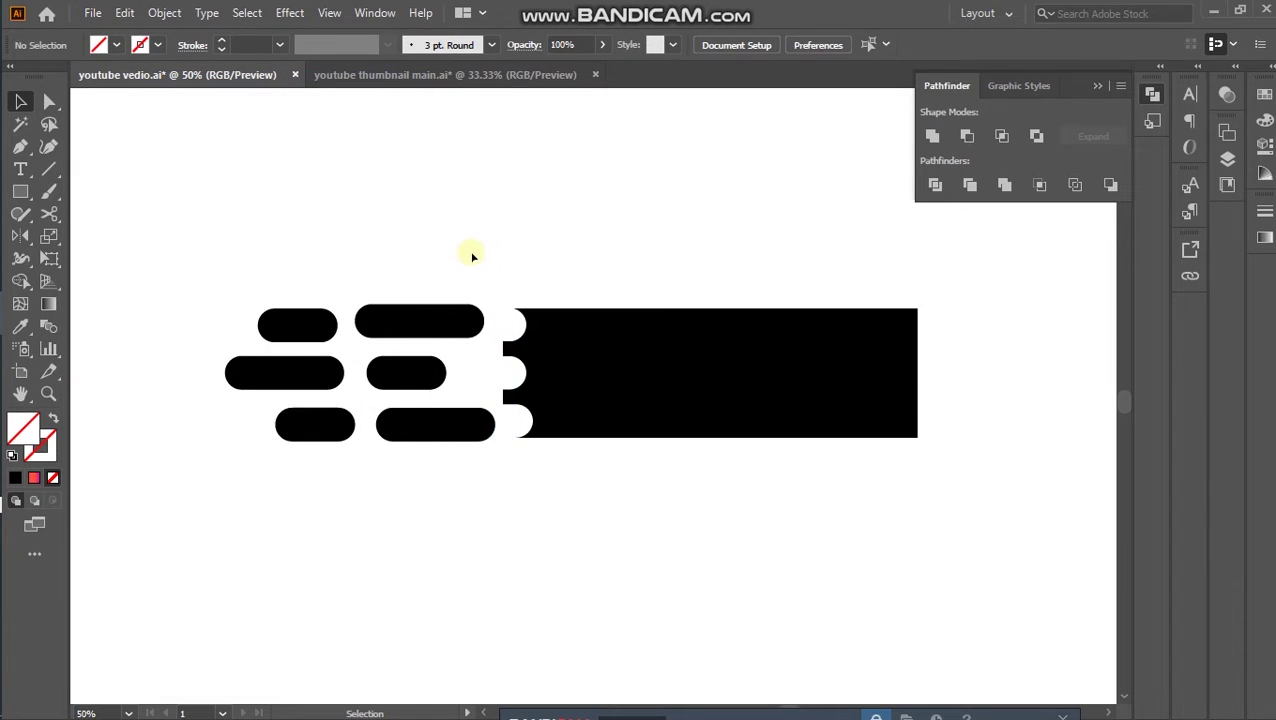
Select the notched rectangle and an anchor on its notched edge with Direct Selection
left_click(552, 345)
left_click(49, 101)
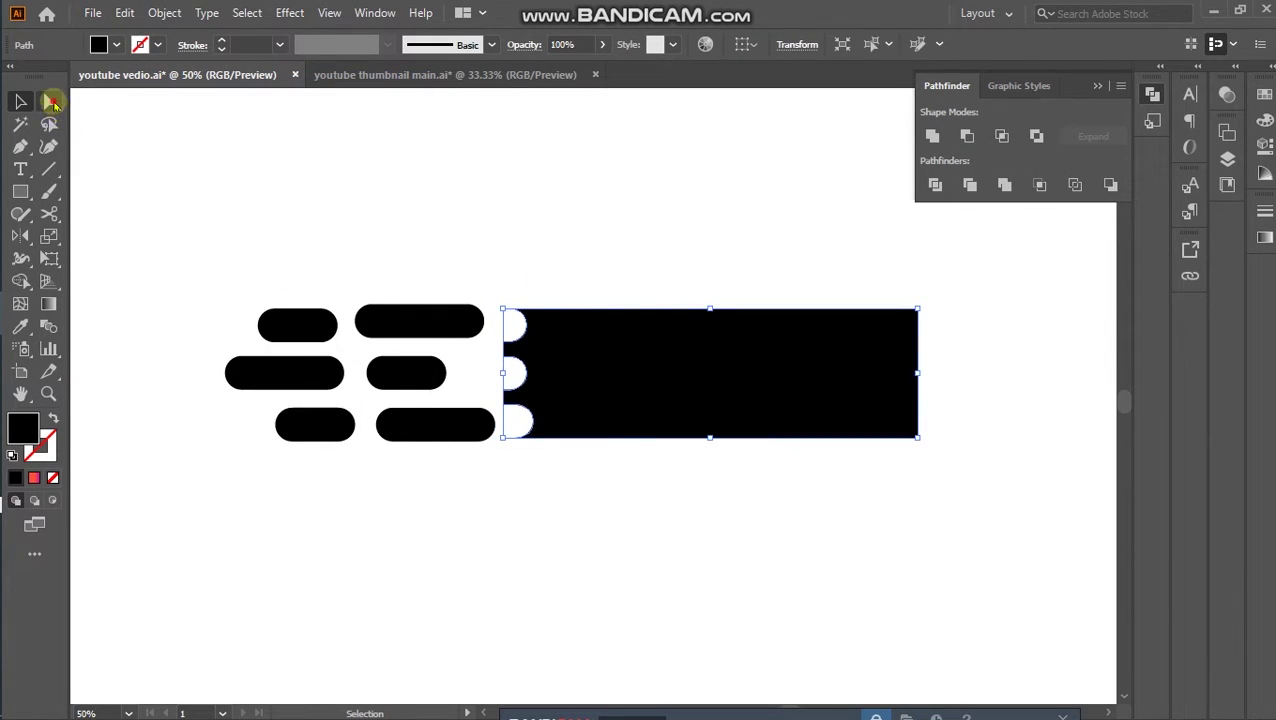
left_click(510, 348)
left_click(519, 284)
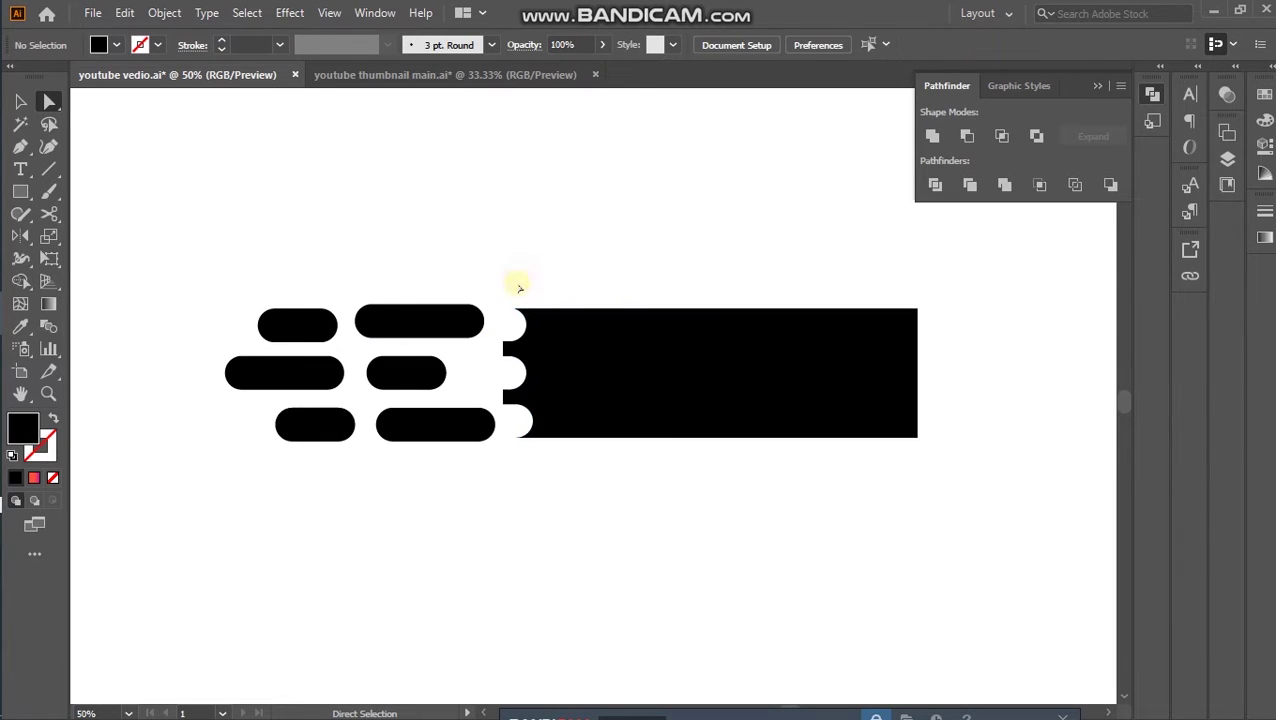
Zoom in to 150% on the rectangle's notched edge
left_click(48, 393)
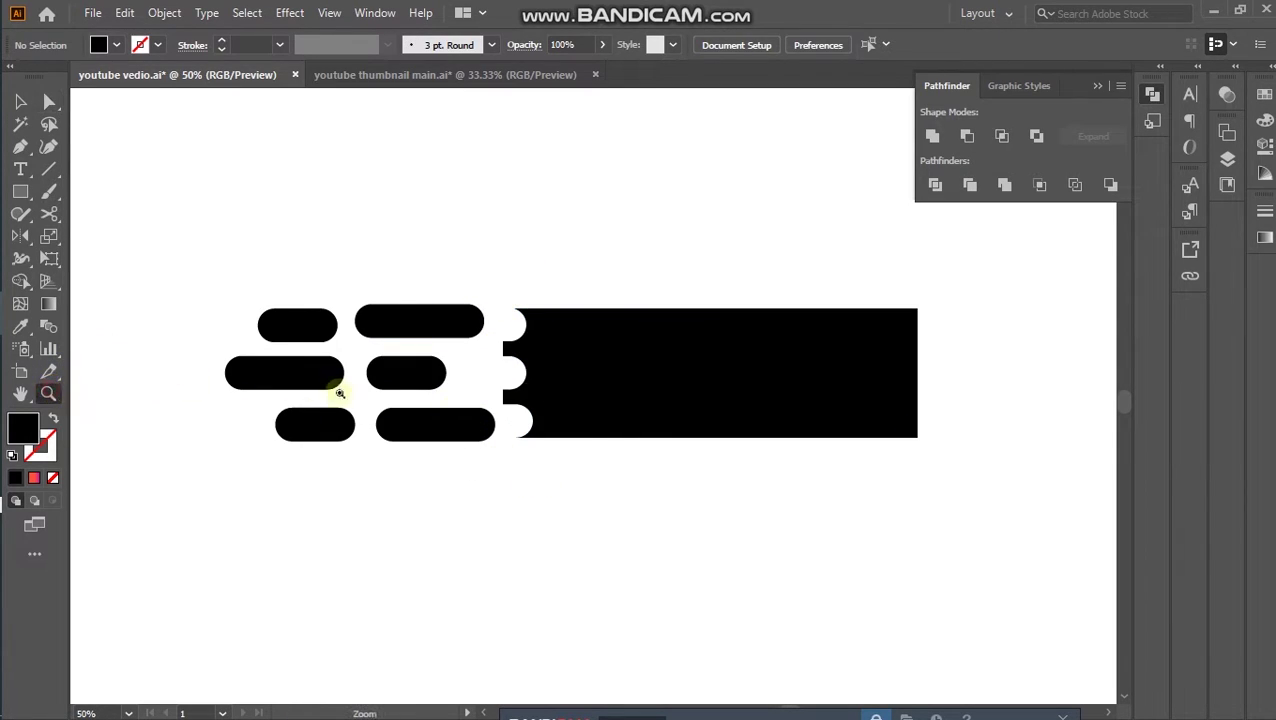
left_click(544, 379)
left_click(598, 378)
left_click(552, 376)
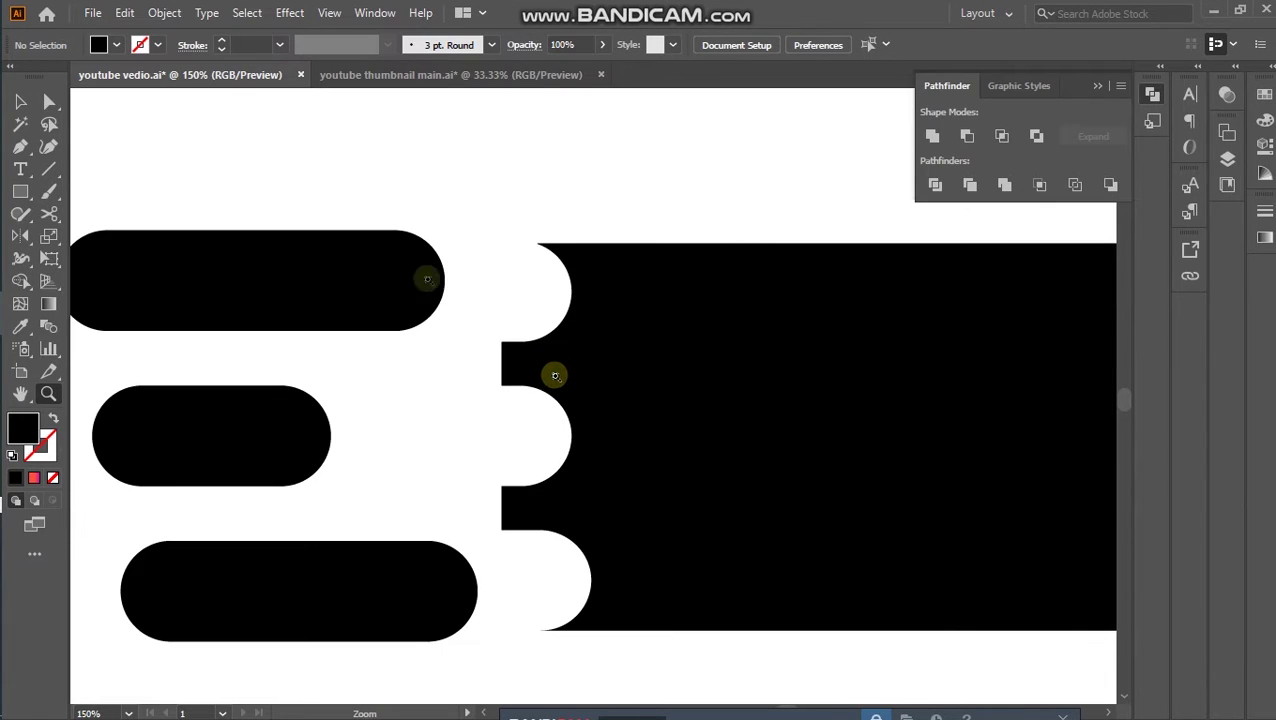
Round the corners between the notches to about 7.86 px
left_click(49, 101)
left_click(598, 313)
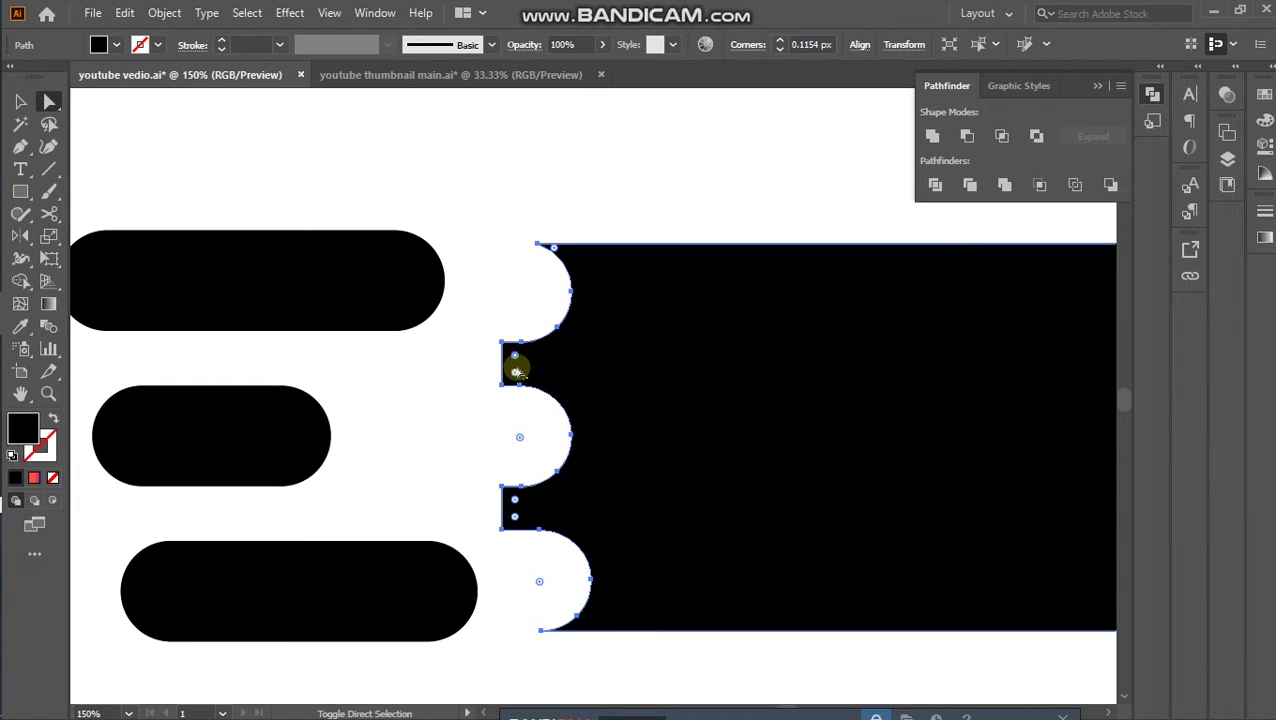
left_click(514, 500)
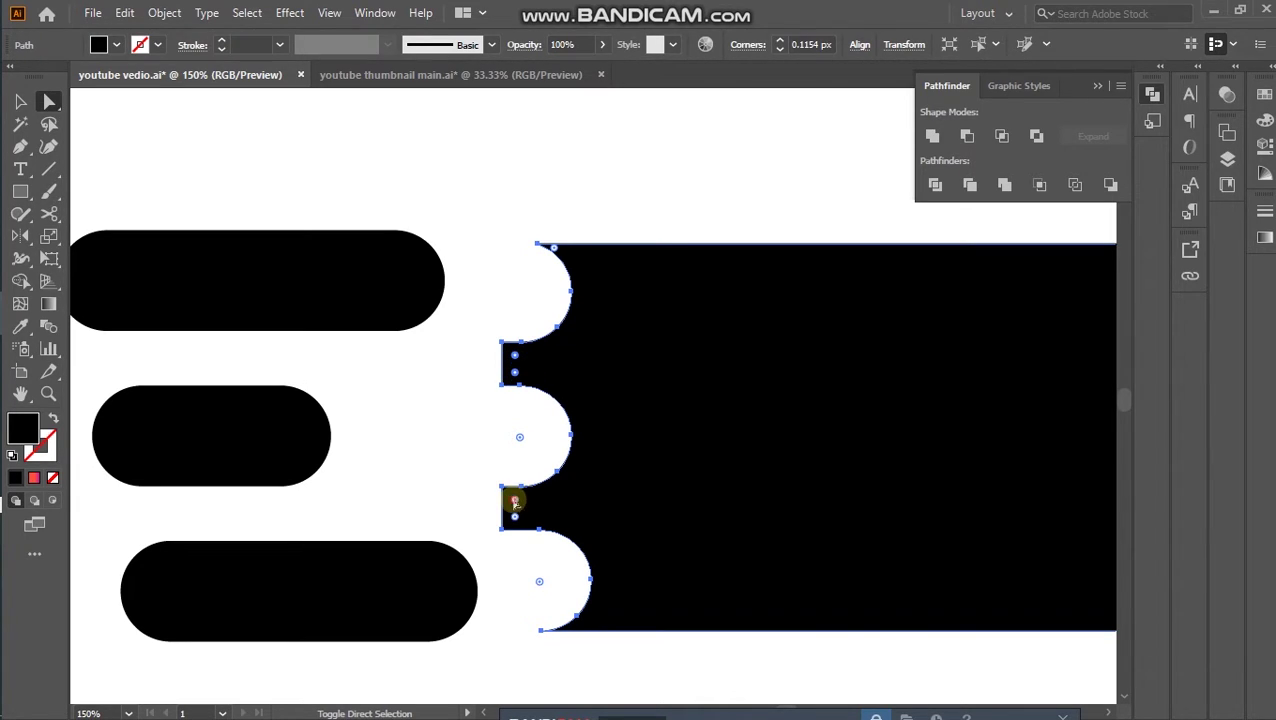
left_click_drag(514, 518, 563, 512)
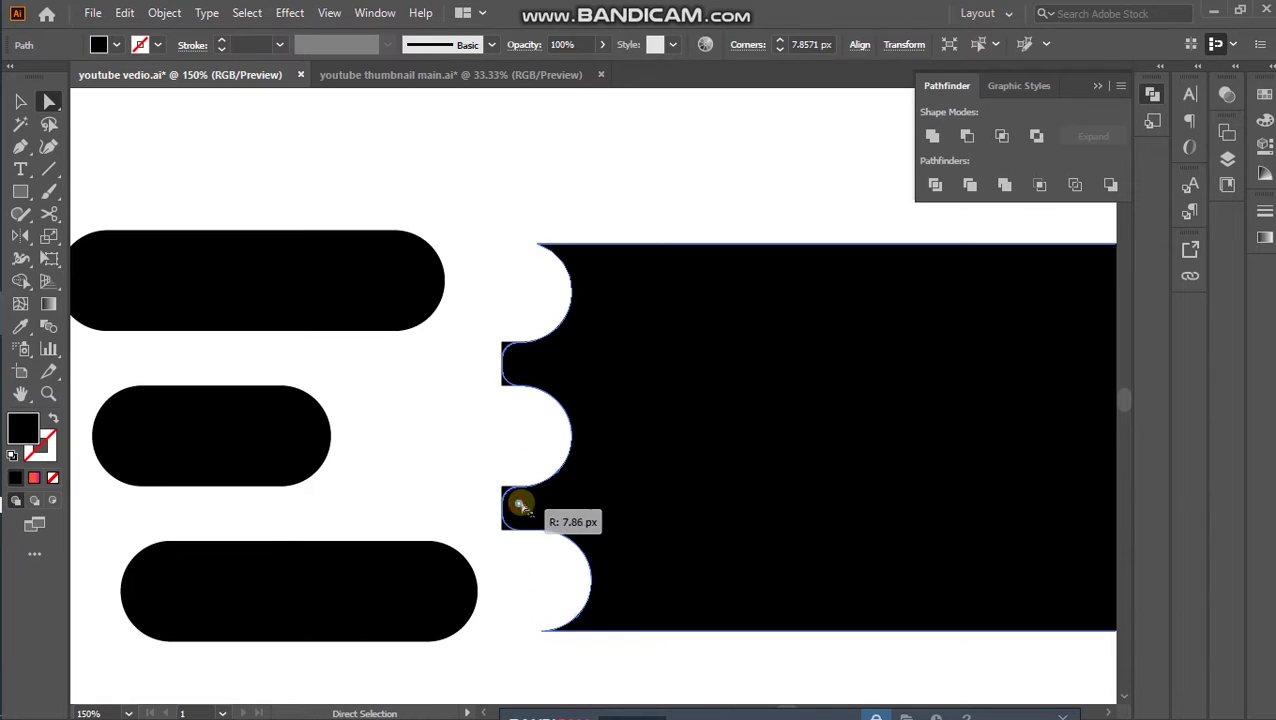
left_click(510, 303)
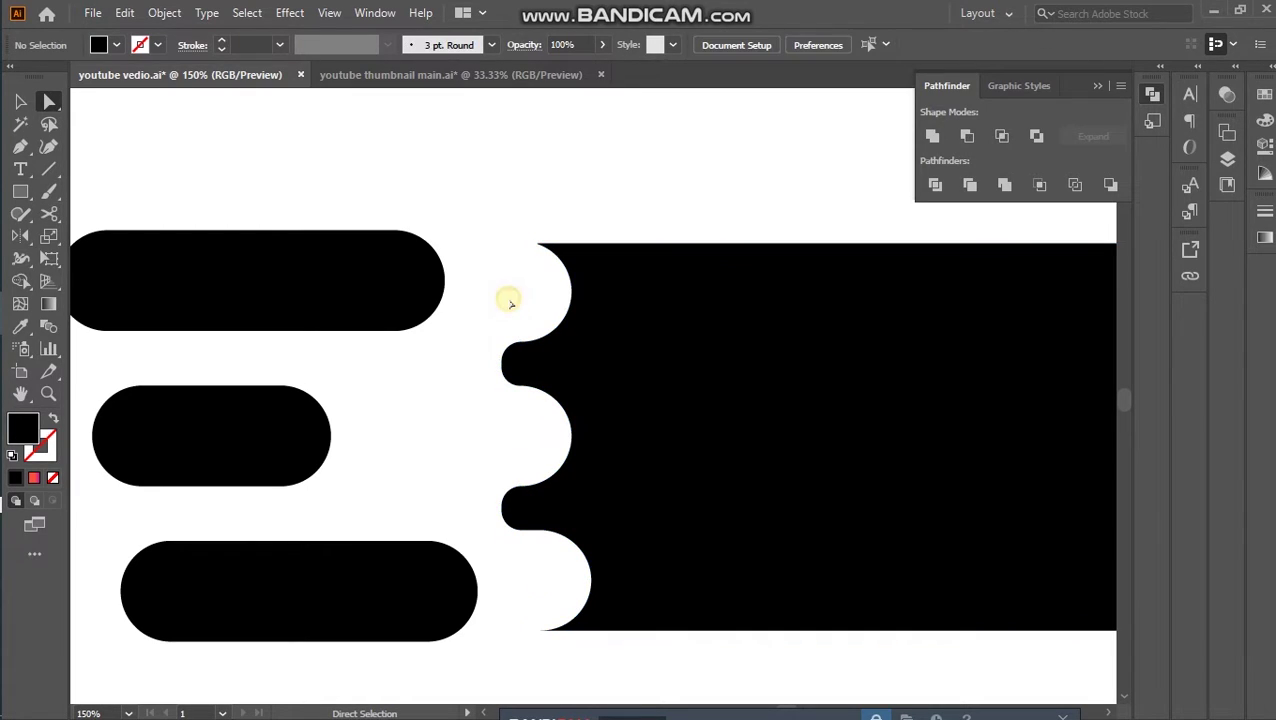
Scroll down and zoom out to see the whole artwork
scroll(510, 303, "down", 2)
scroll(480, 330, "down", 1)
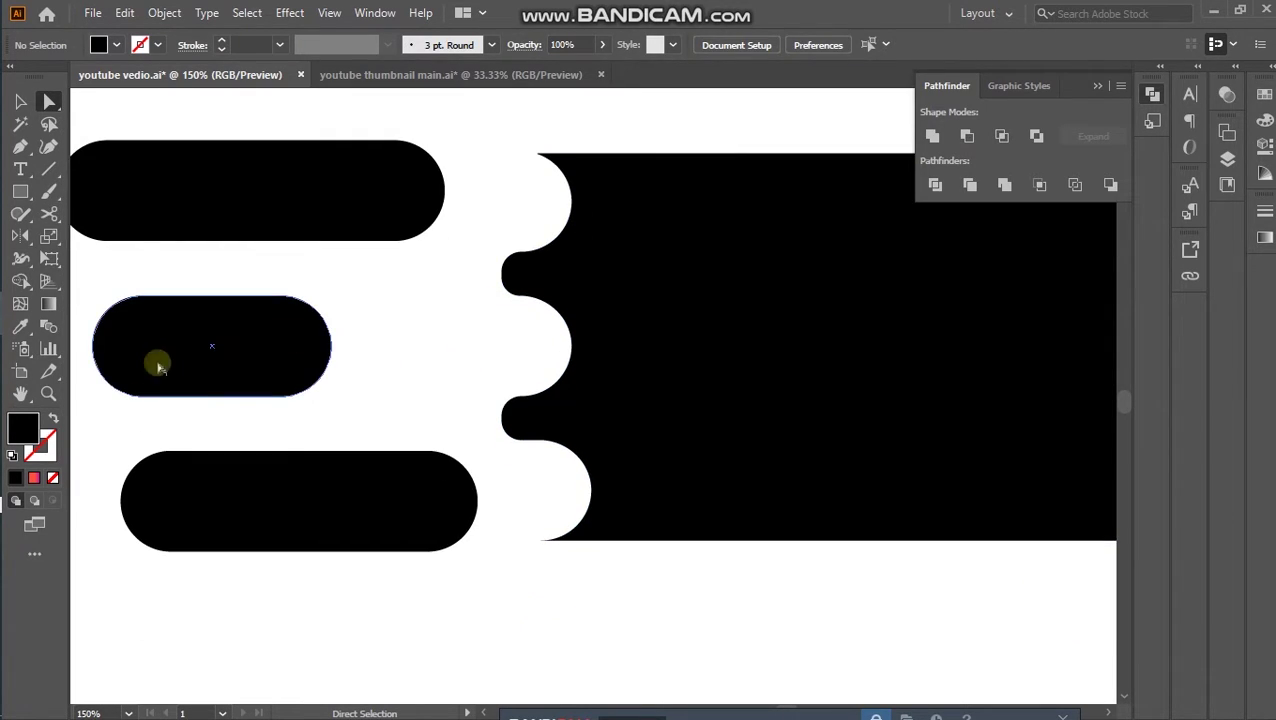
left_click(48, 394)
left_click(623, 401, "alt")
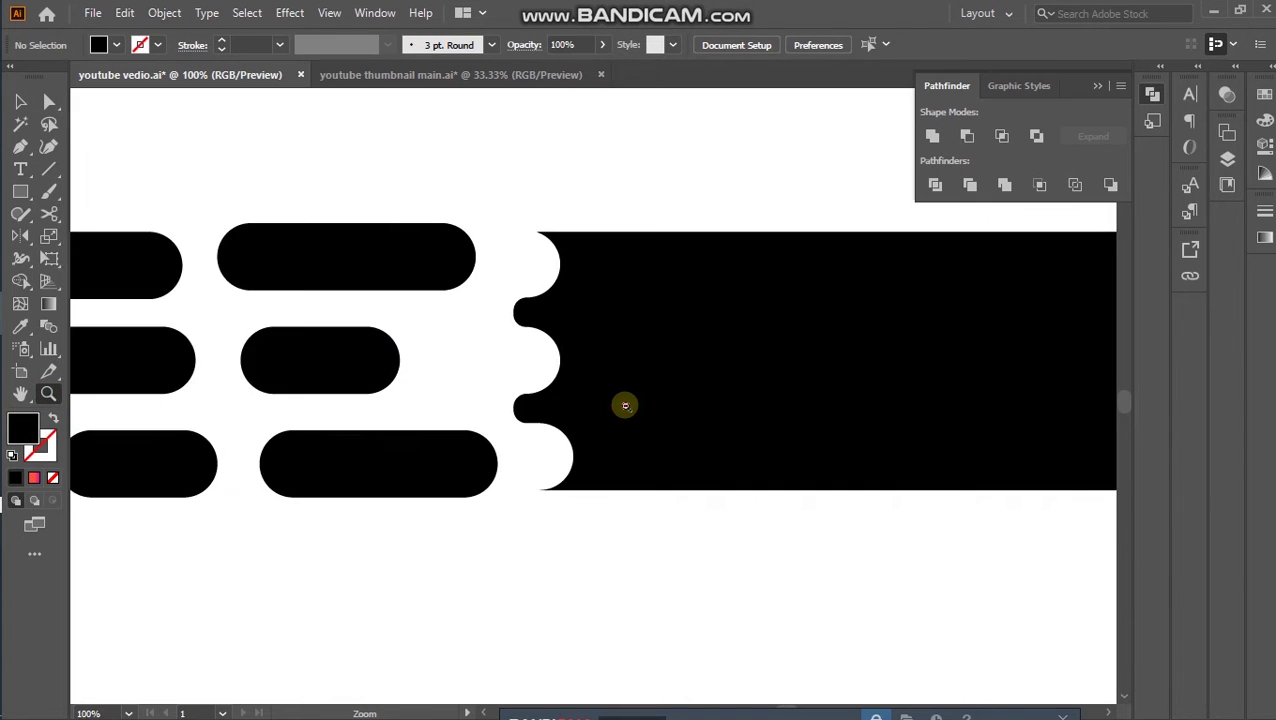
Zoom out to 33.33% and move the three inner bars 29 px right into the notches
left_click(623, 401, "alt")
left_click(20, 101)
left_click_drag(440, 298, 534, 432)
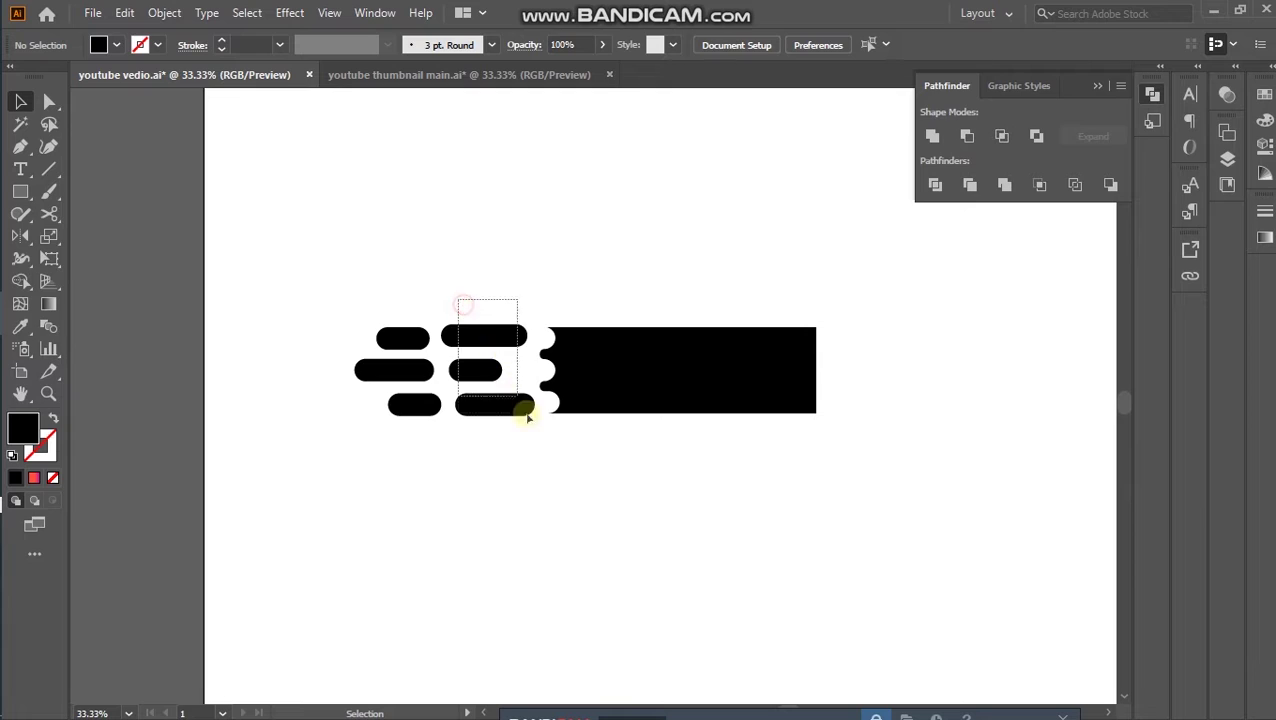
left_click_drag(482, 377, 528, 372)
left_click(612, 480)
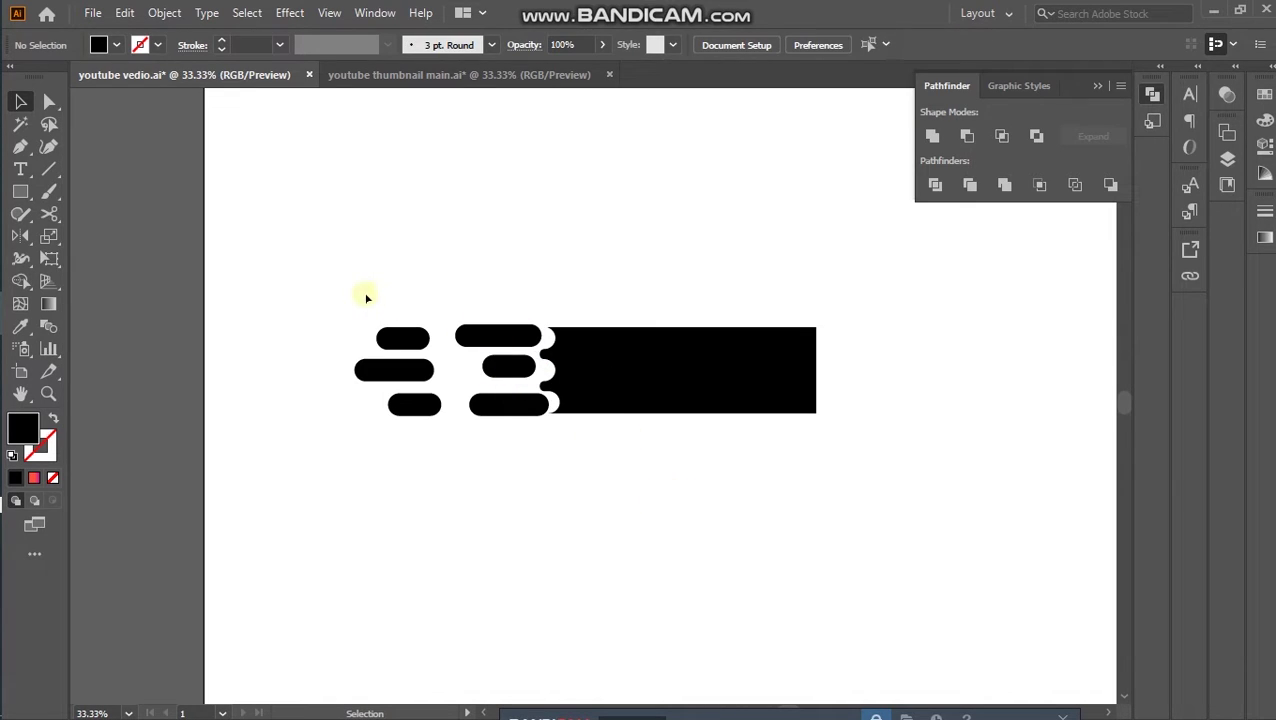
Zoom in to 50% on the artwork
left_click_drag(362, 294, 386, 318)
left_click(48, 393)
left_click(590, 395)
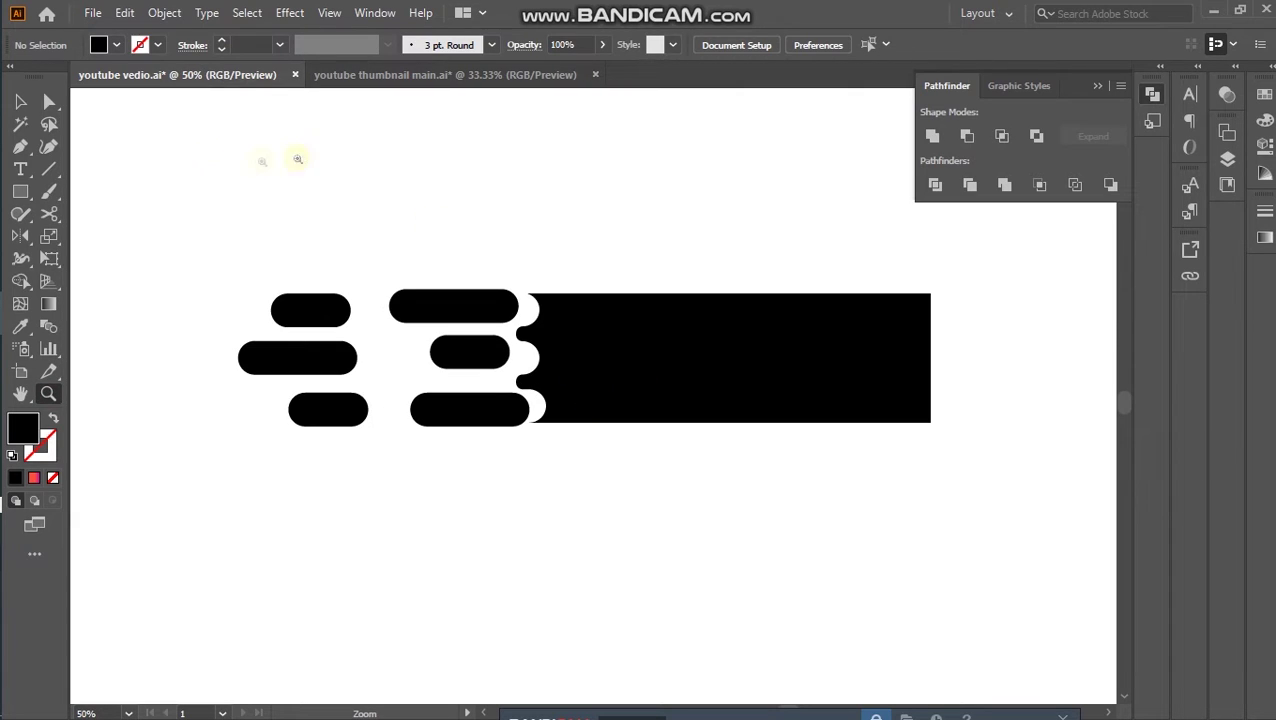
left_click(21, 101)
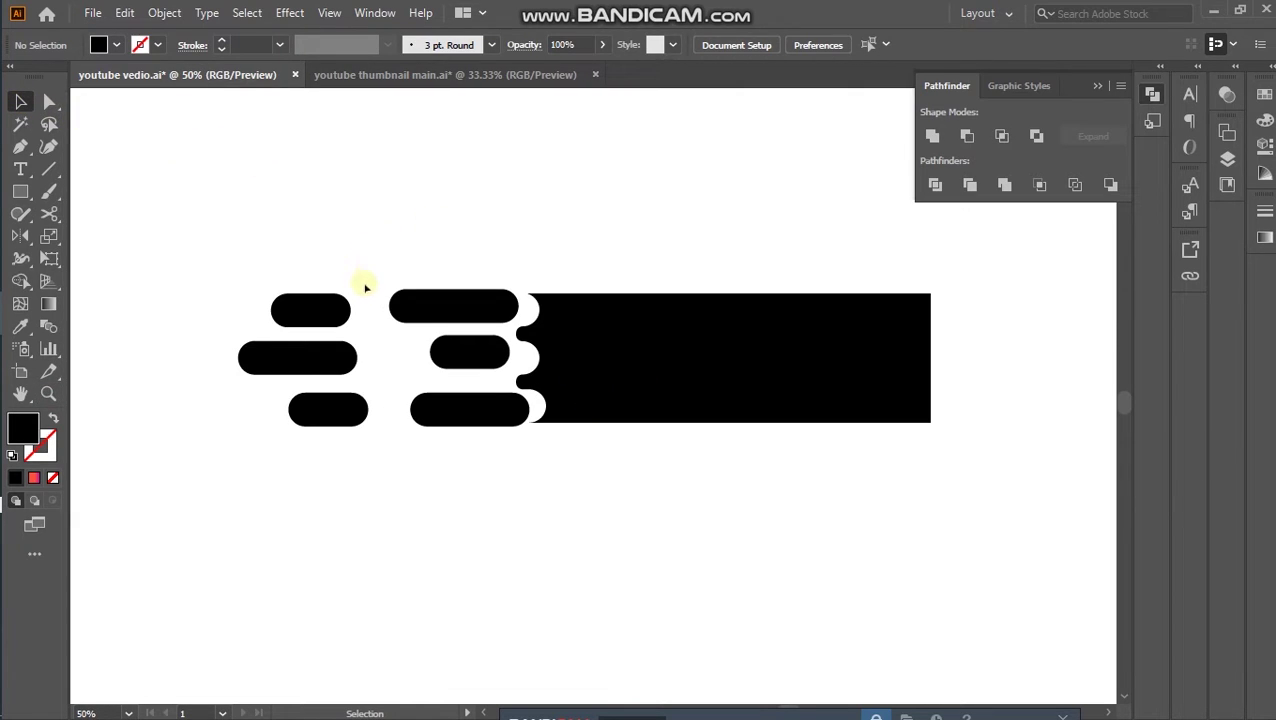
Shift the top-left, middle-left and bottom-left pills right using 25 px spacing guides
left_click_drag(344, 312, 356, 306)
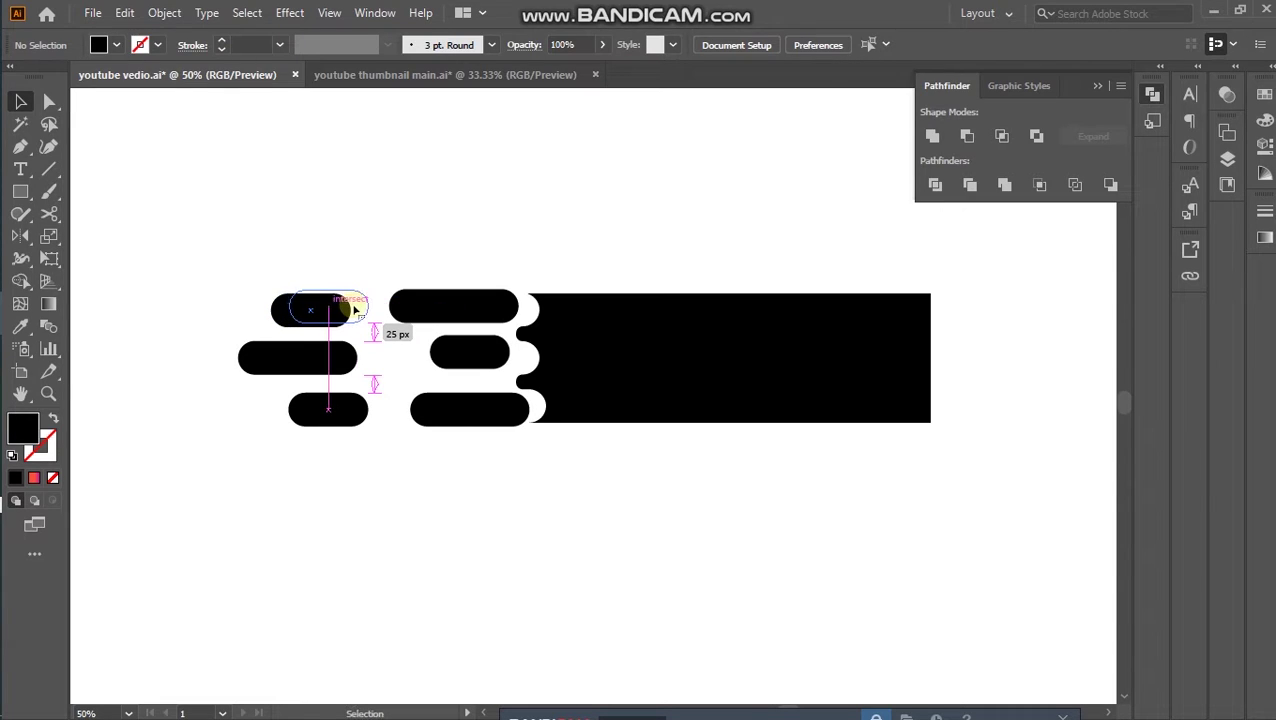
left_click(390, 255)
mouse_move(325, 364)
left_mouse_down()
mouse_move(374, 362)
mouse_move(355, 360)
left_mouse_up()
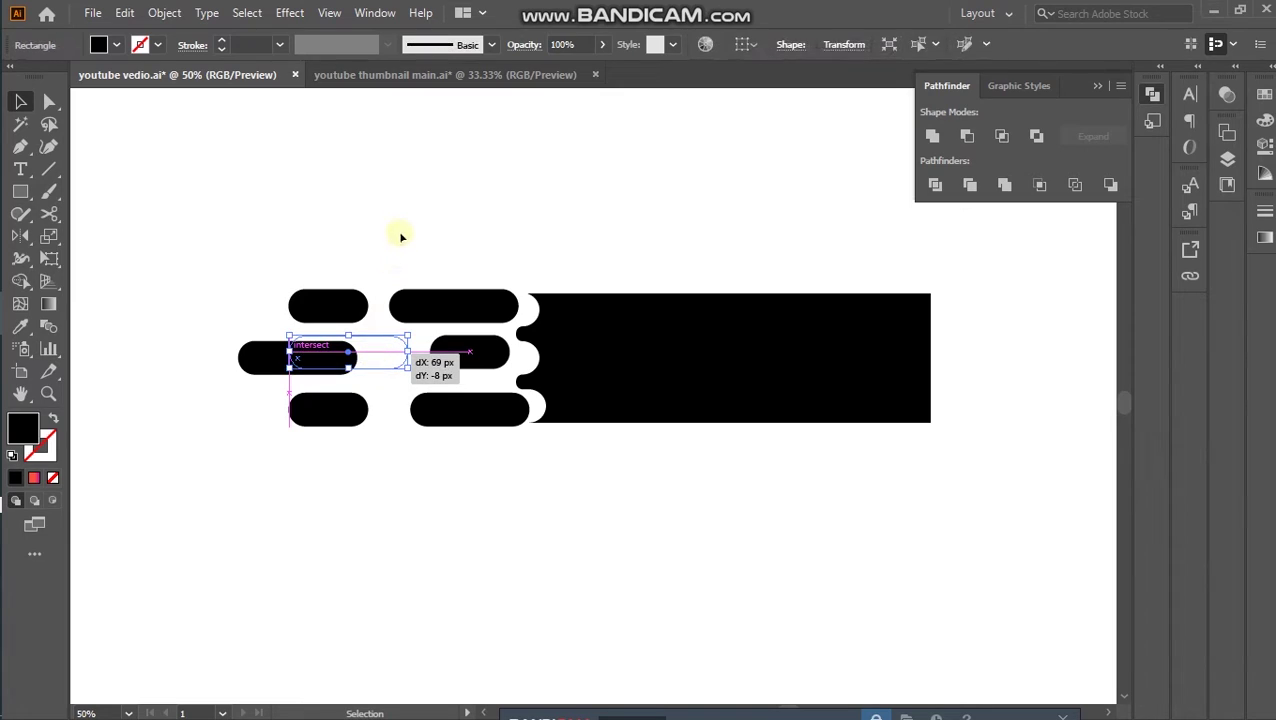
left_click(402, 236)
left_click_drag(343, 413, 373, 418)
Stretch the middle-left pill further left and shorten the top-right pill from its left end
left_click(379, 350)
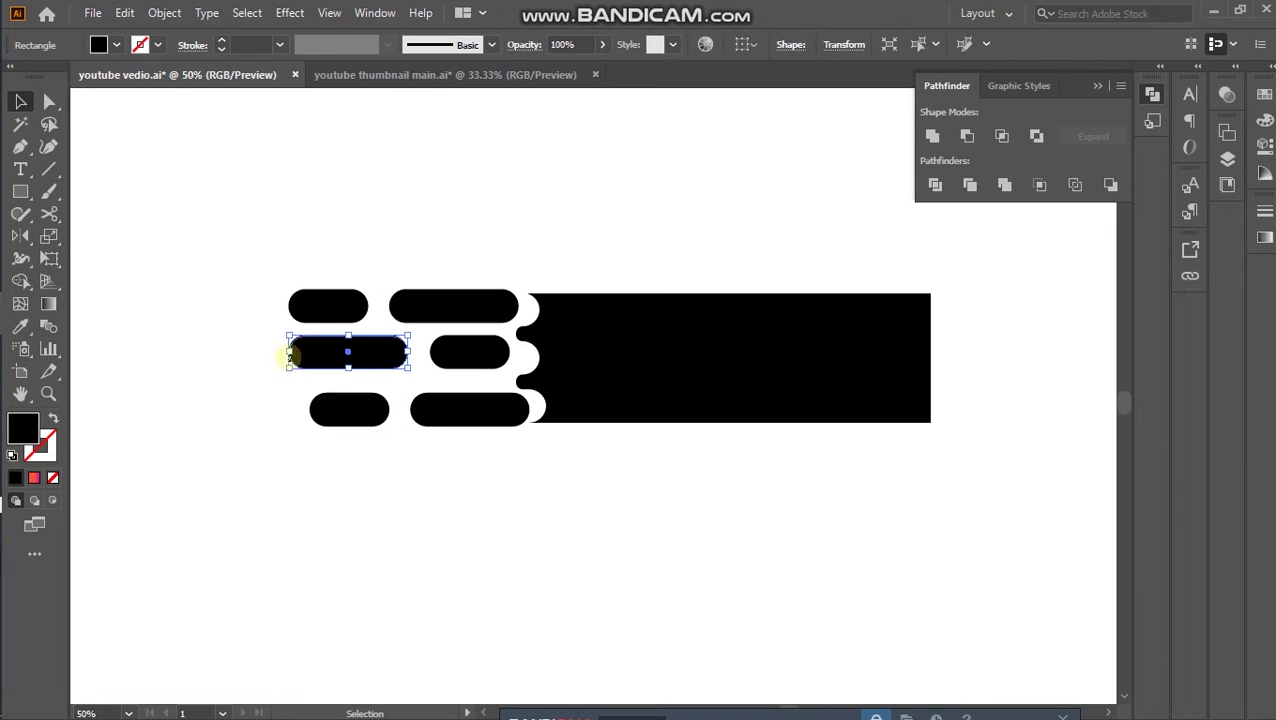
left_click_drag(288, 352, 248, 352)
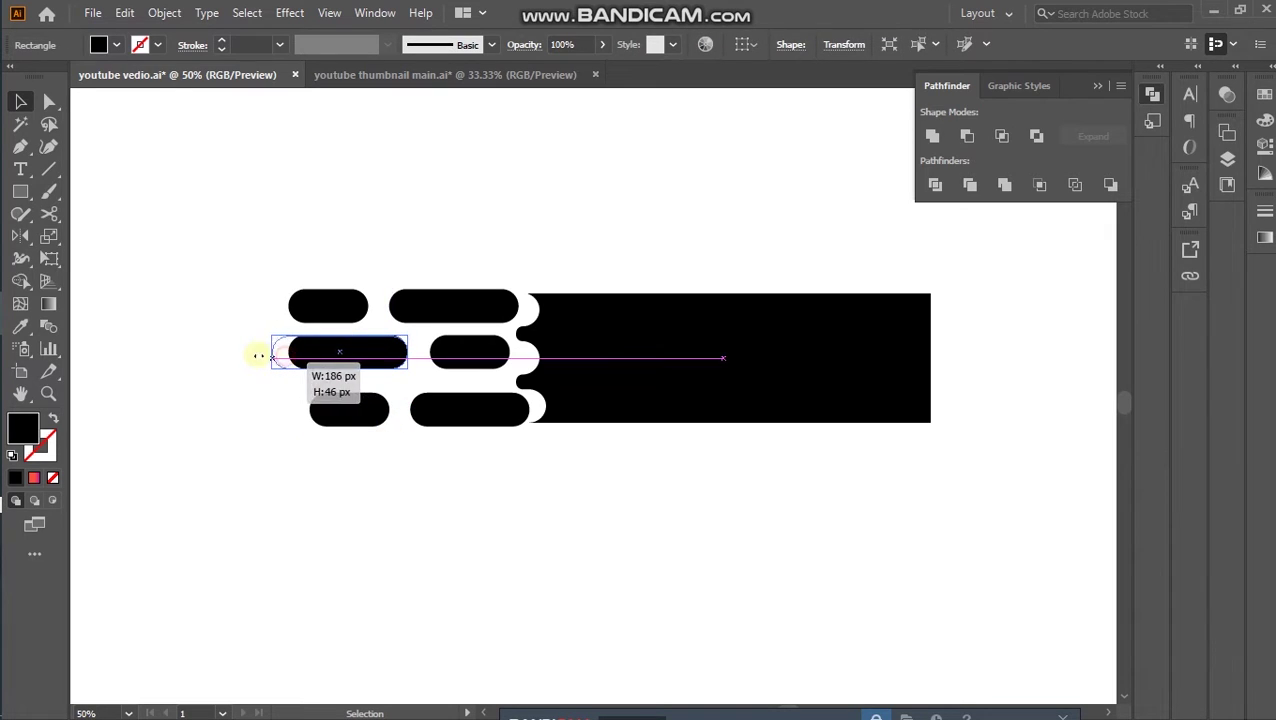
left_click(256, 286)
scroll(465, 532, "down", 3)
scroll(465, 532, "up", 2)
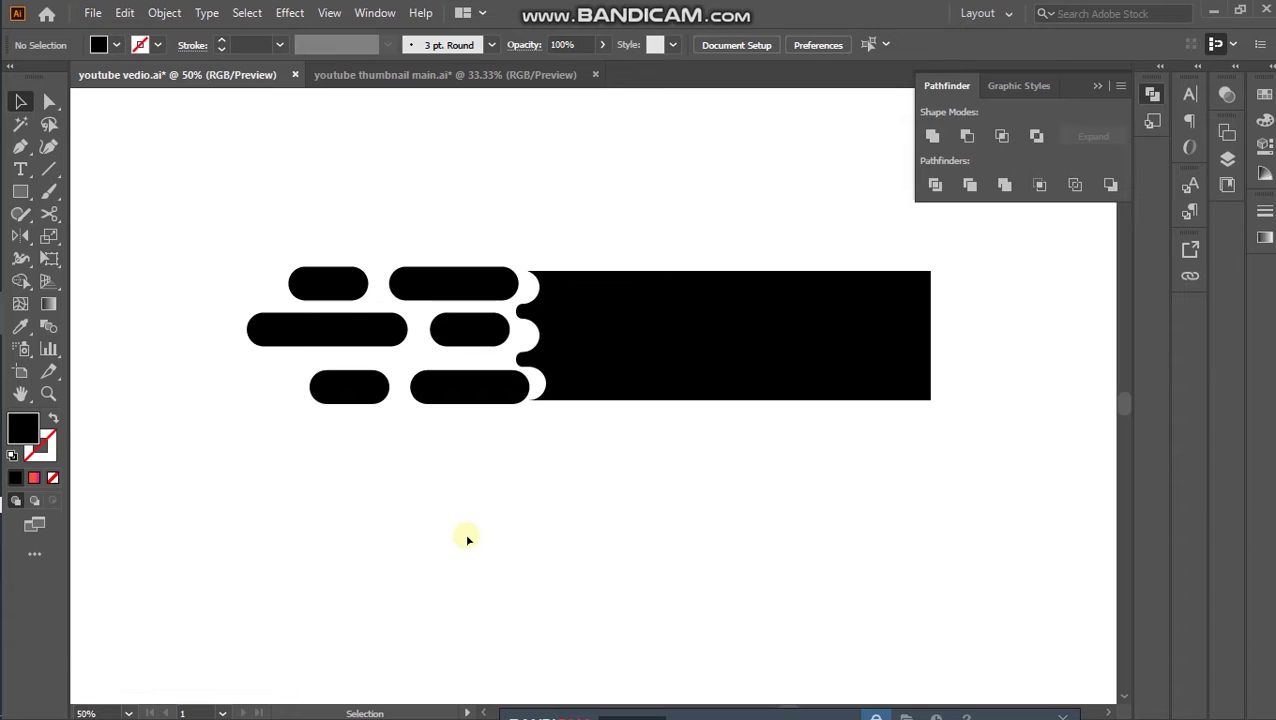
left_click(408, 290)
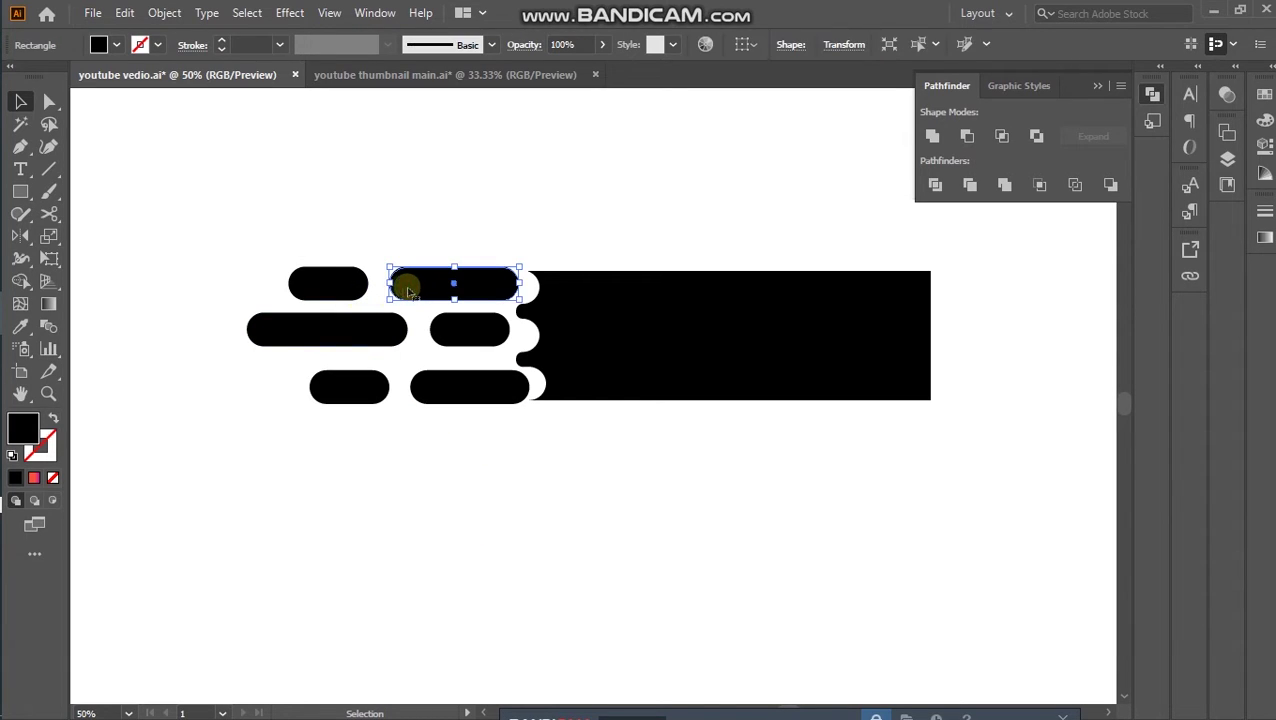
left_click_drag(393, 285, 411, 285)
left_click(446, 236)
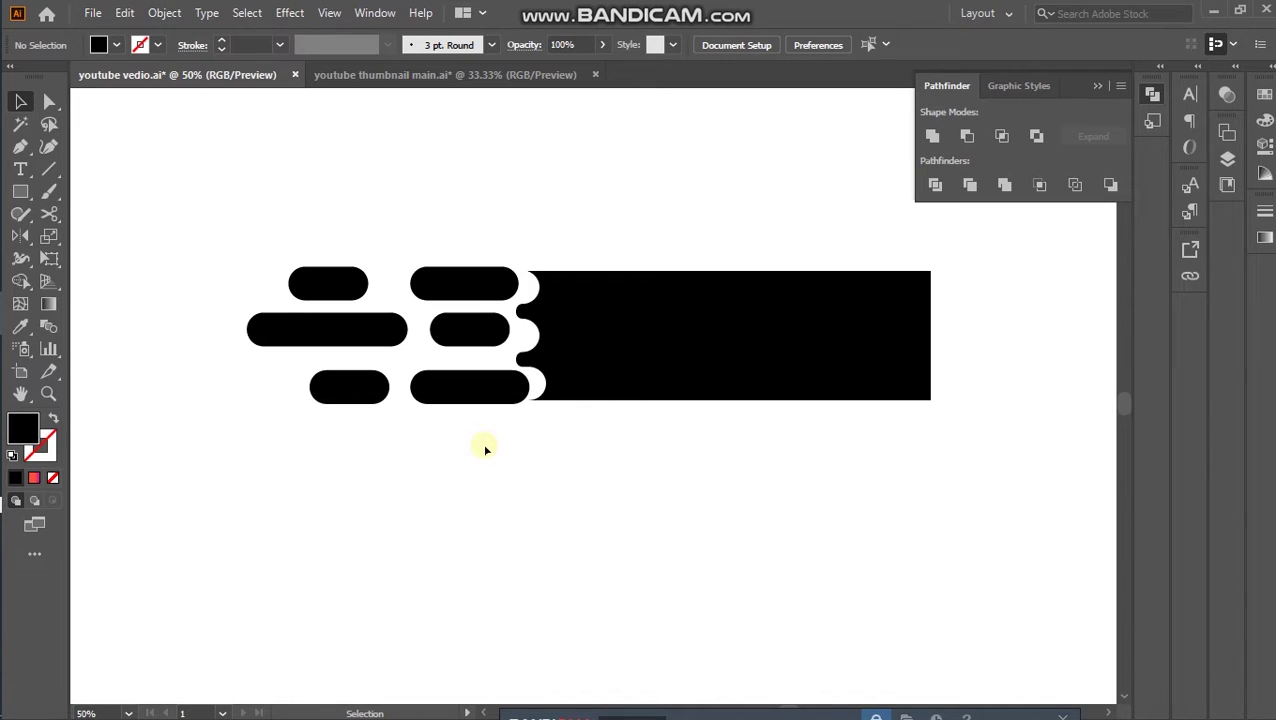
Lengthen the bottom-left pill toward the left and shift the top-left pill right
scroll(485, 450, "up", 1)
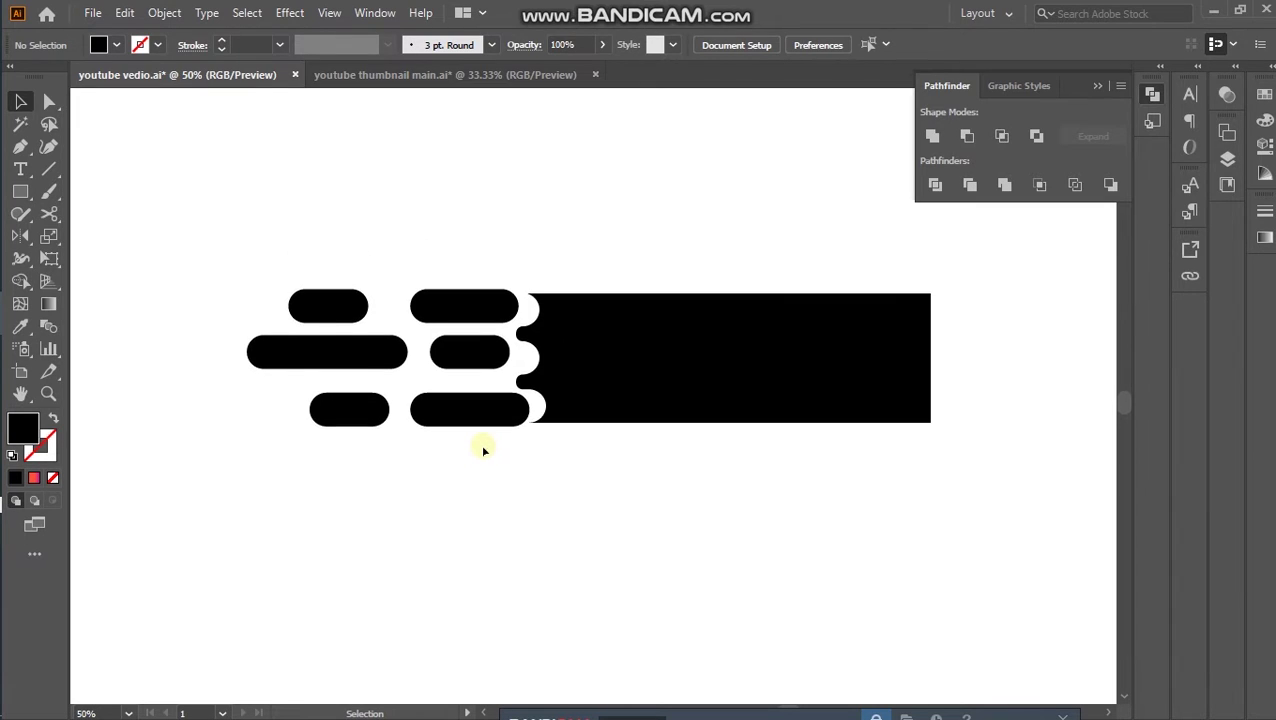
left_click(340, 420)
left_click_drag(308, 412, 288, 350)
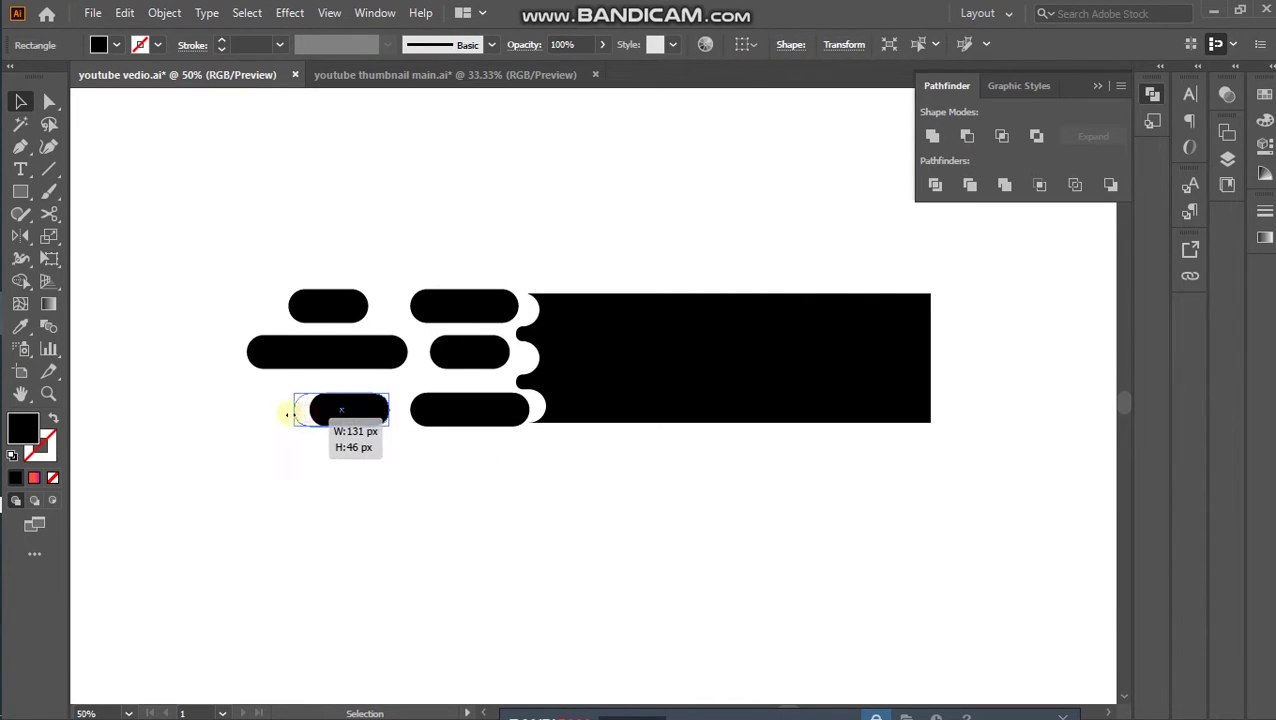
left_click(285, 276)
left_click_drag(337, 306, 370, 317)
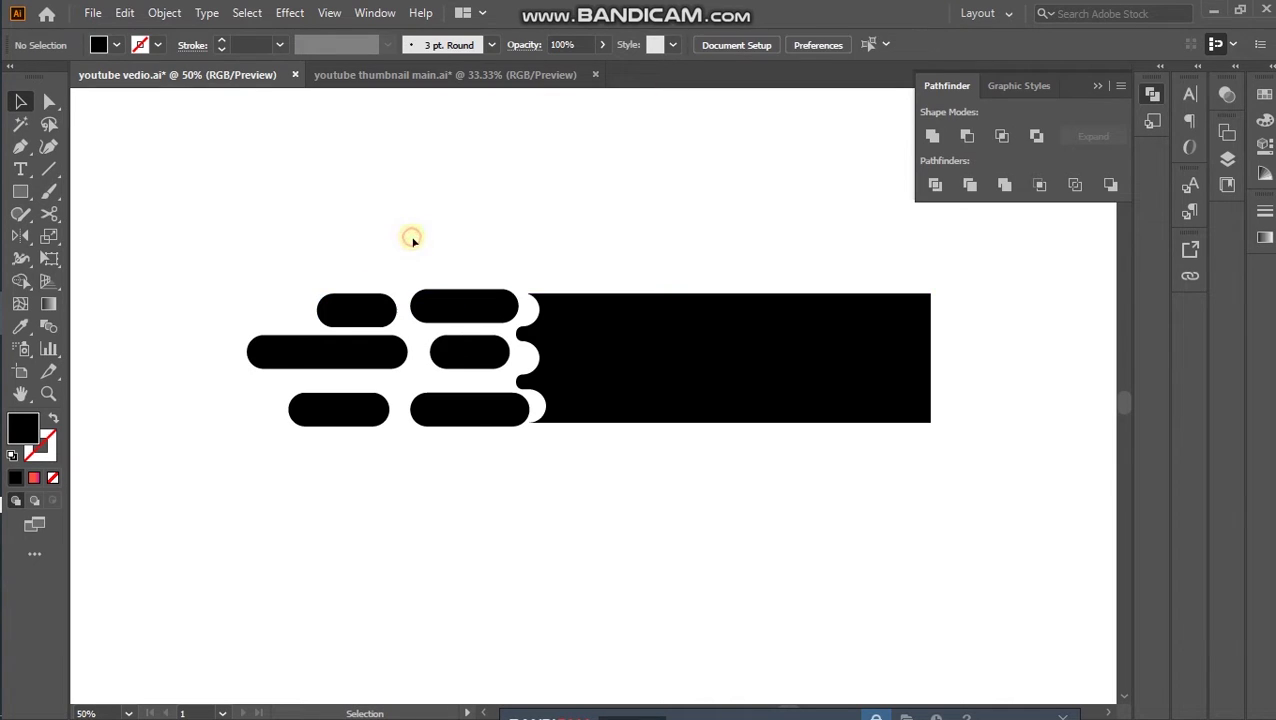
Duplicate a pill to the upper left and shorten the middle-left pill from its left end
left_click_drag(466, 353, 266, 314)
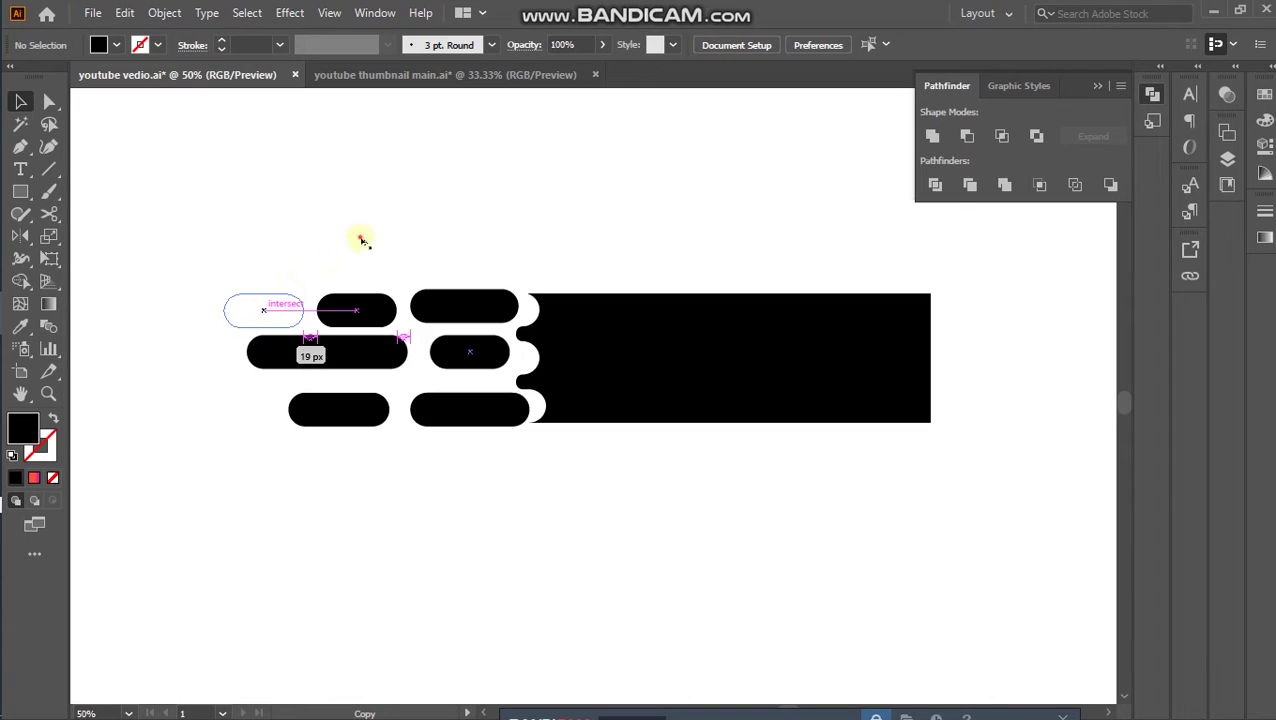
left_click_drag(362, 240, 362, 240)
scroll(440, 505, "down", 3)
scroll(455, 505, "up", 2)
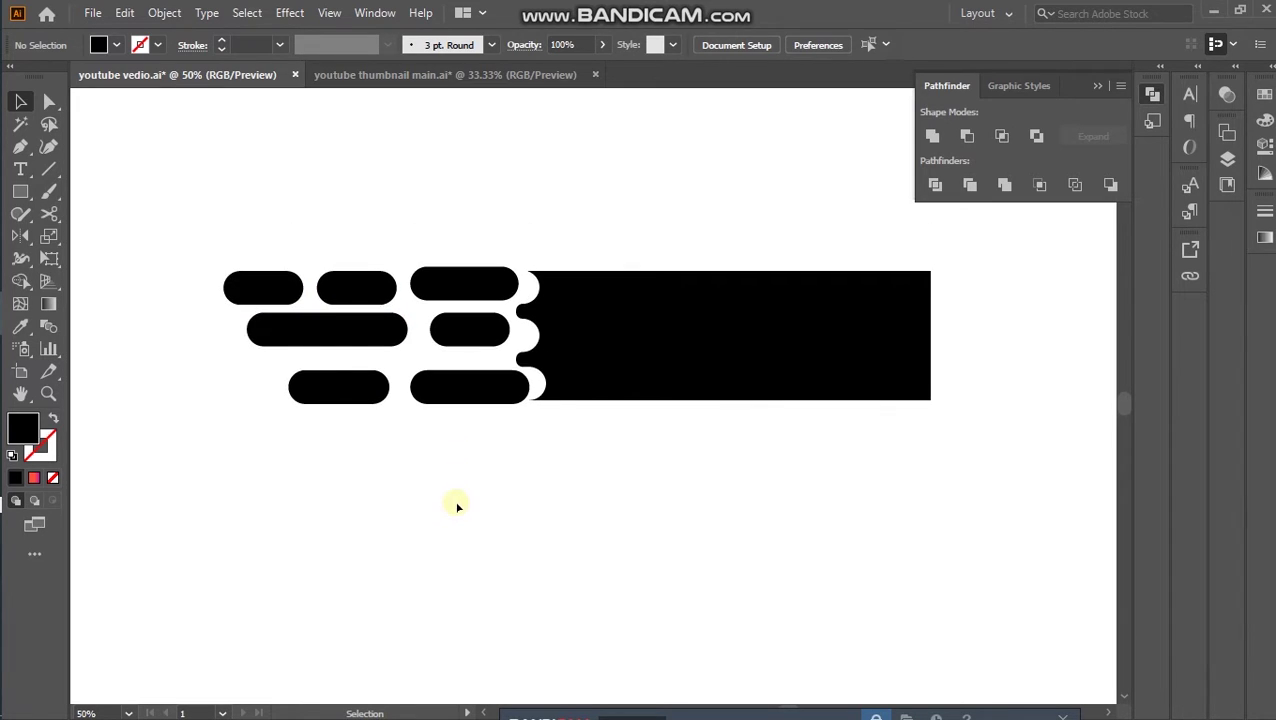
left_click(275, 330)
left_click_drag(248, 330, 284, 330)
left_click(457, 477)
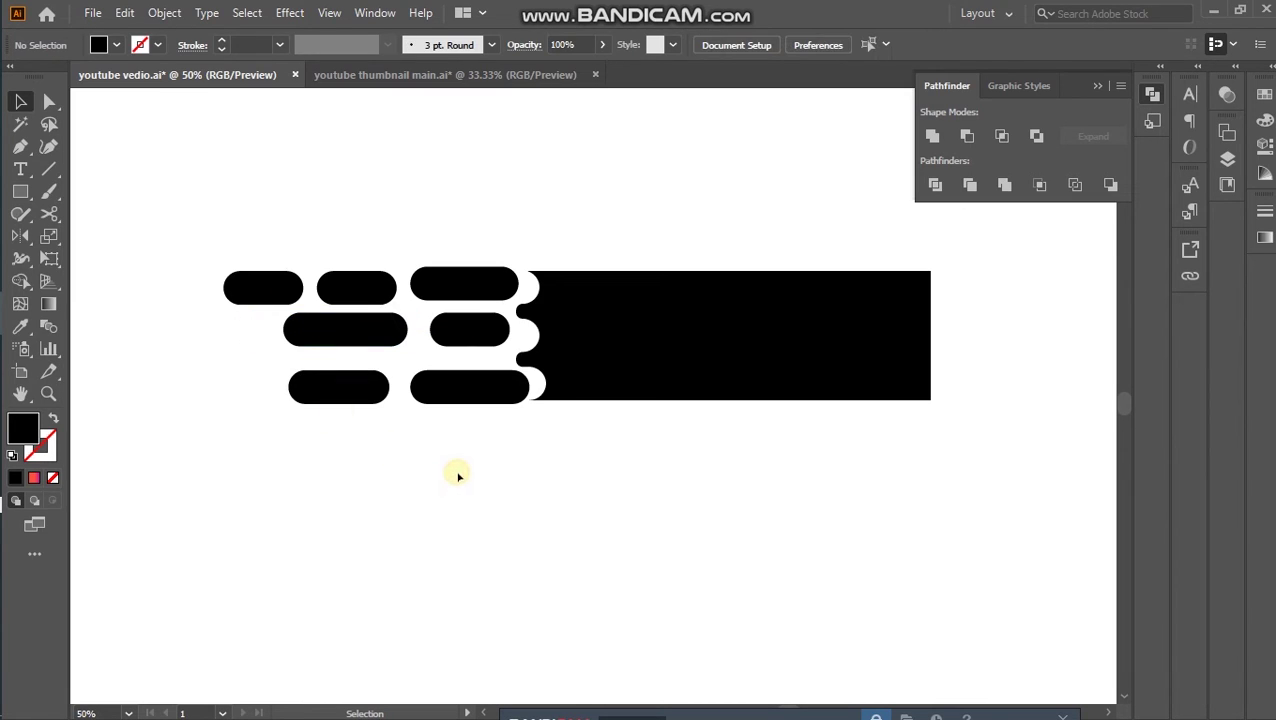
Alt-drag copies of the bottom-right and small middle-row pills to the far left
left_click_drag(483, 388, 212, 392)
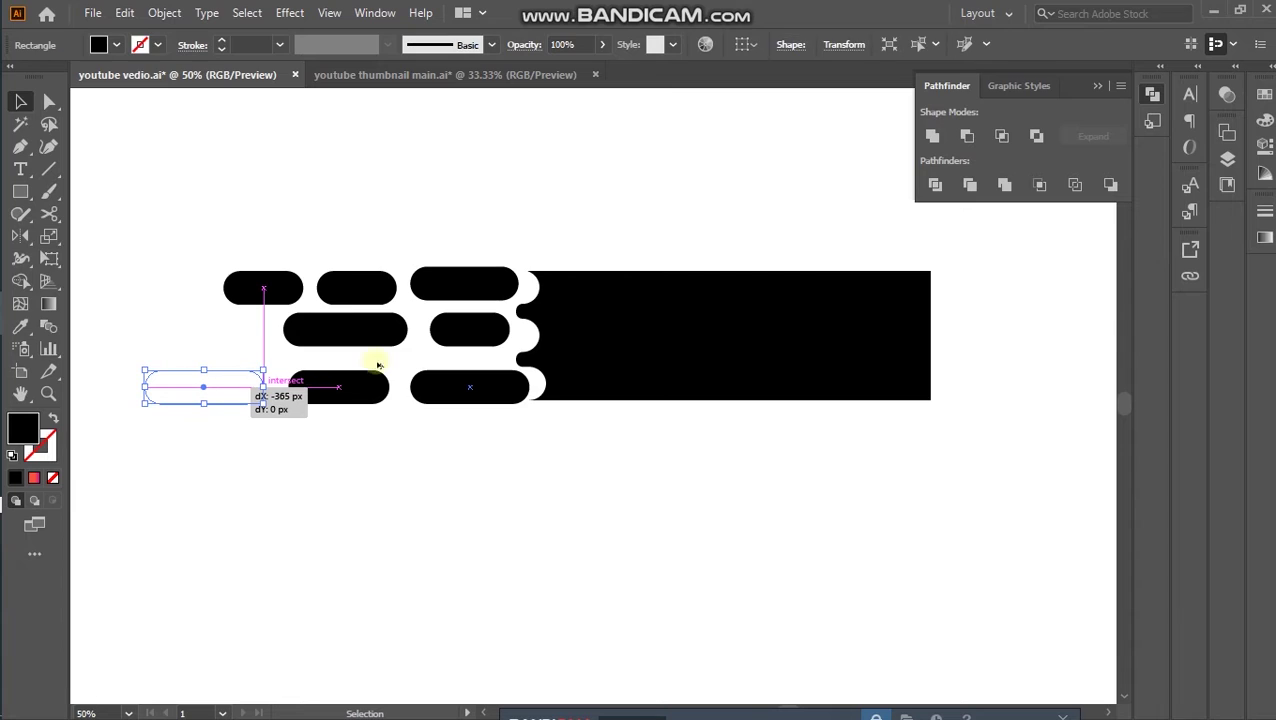
left_click_drag(452, 343, 212, 346)
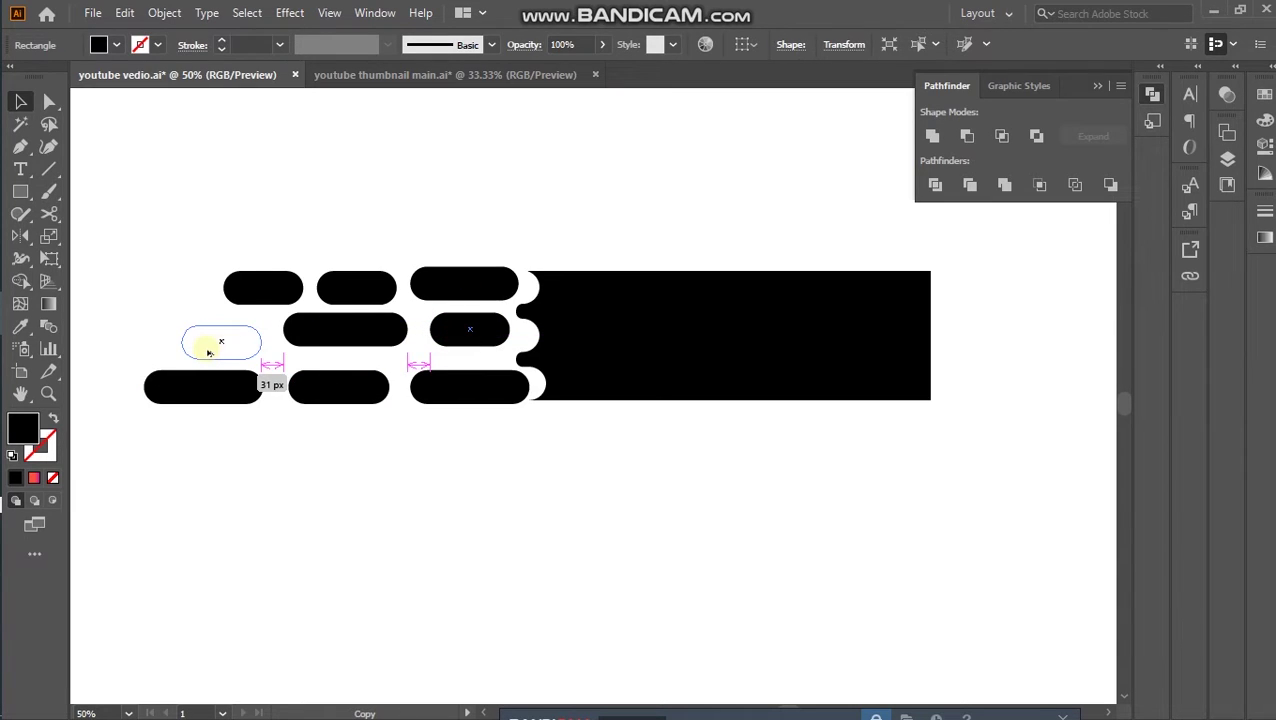
left_click_drag(222, 338, 222, 338)
left_click(573, 580)
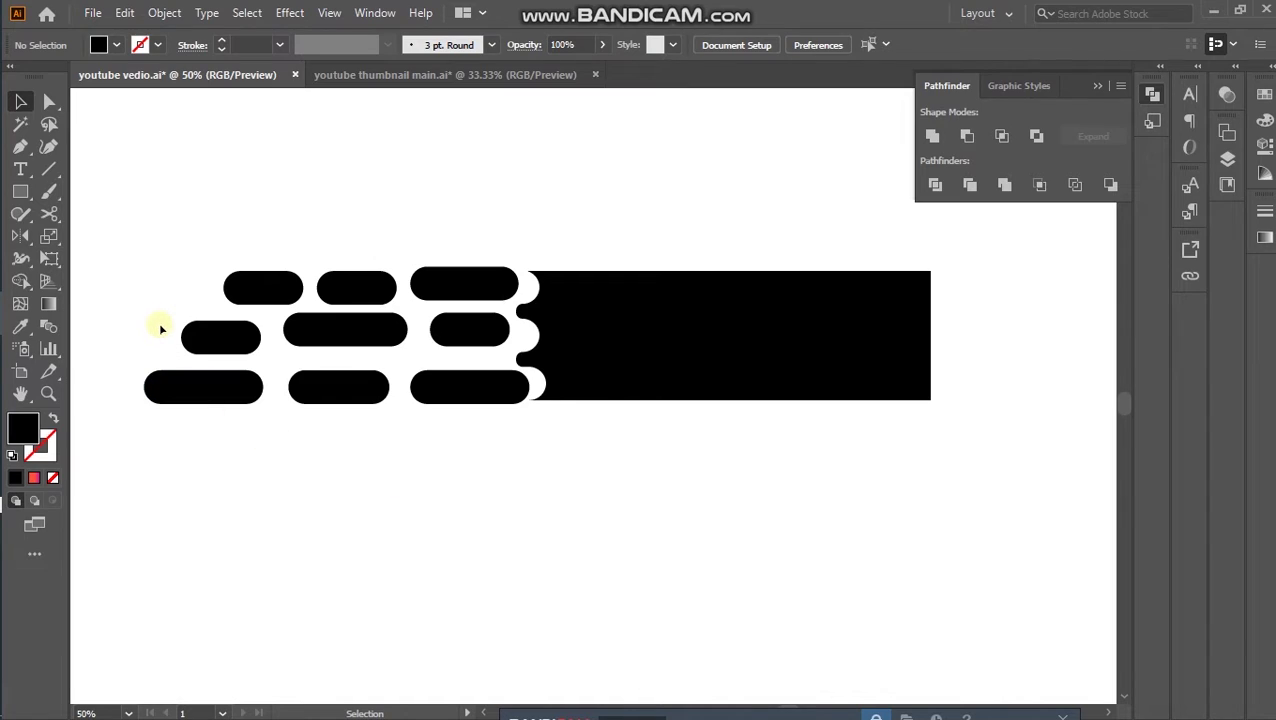
Align the three middle-row pills along their bottom edges with Vertical Align Bottom
left_click_drag(172, 321, 490, 355)
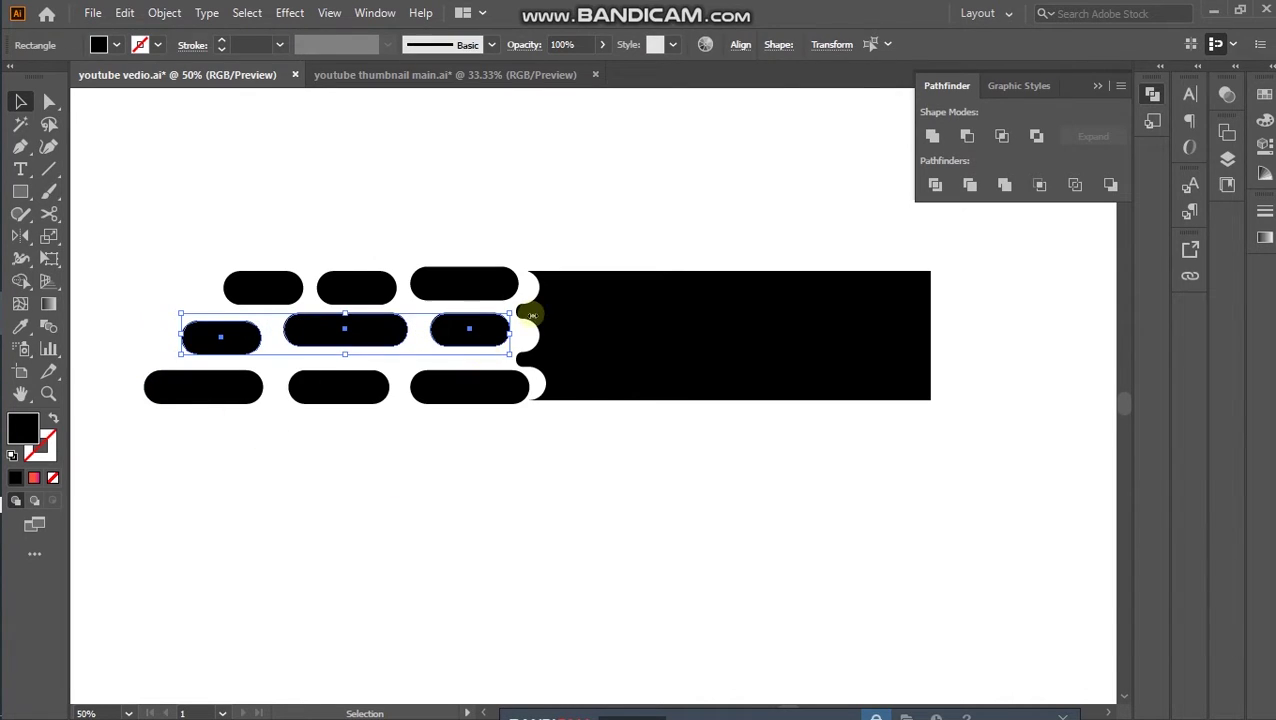
left_click(740, 47)
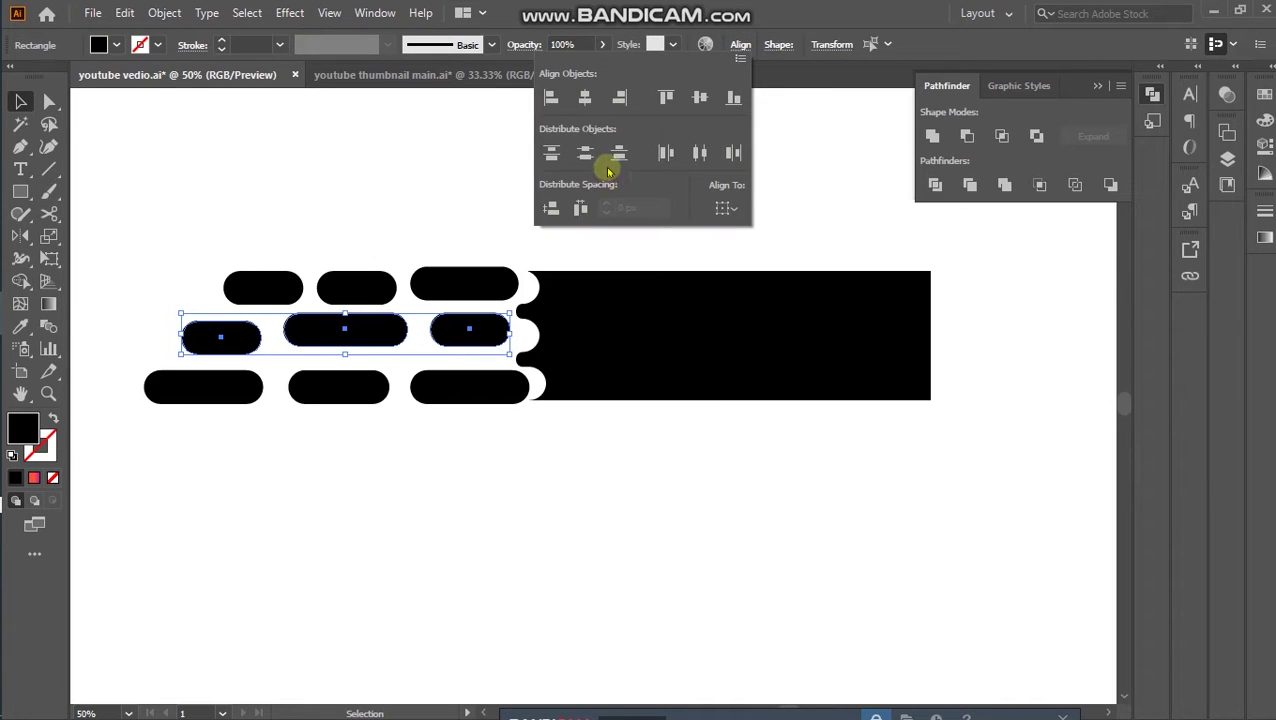
left_click(733, 97)
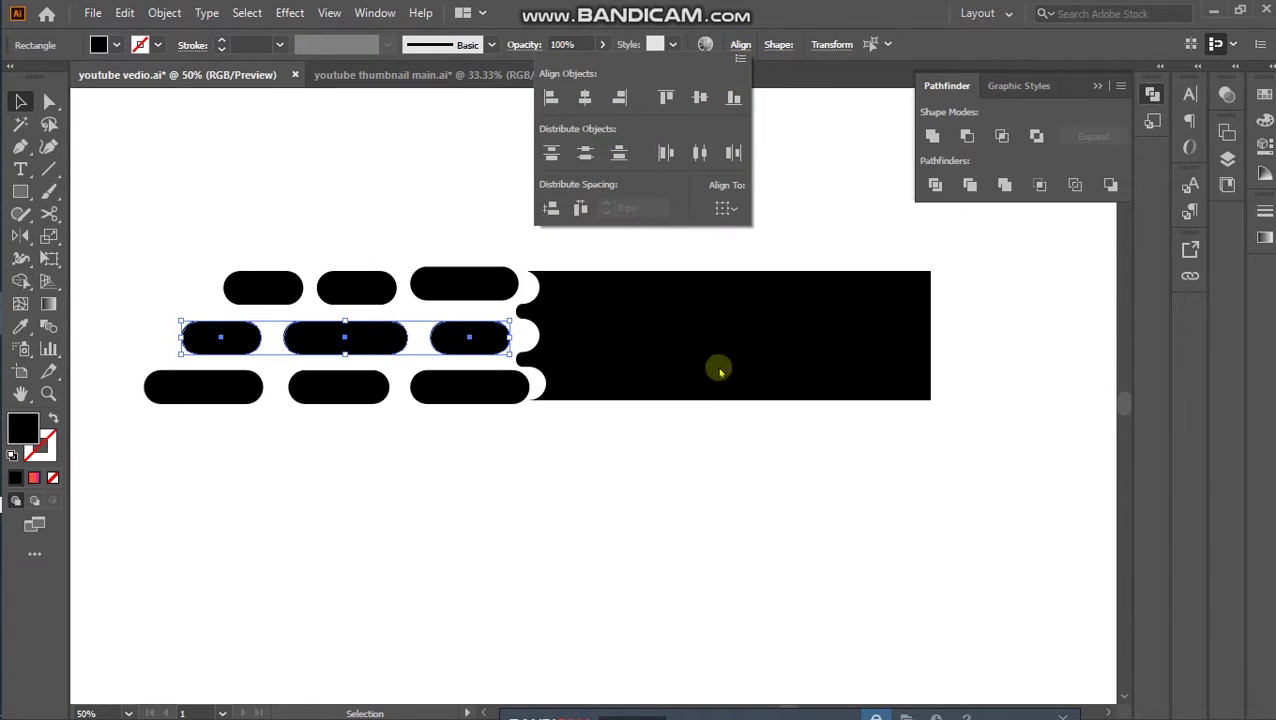
left_click(677, 474)
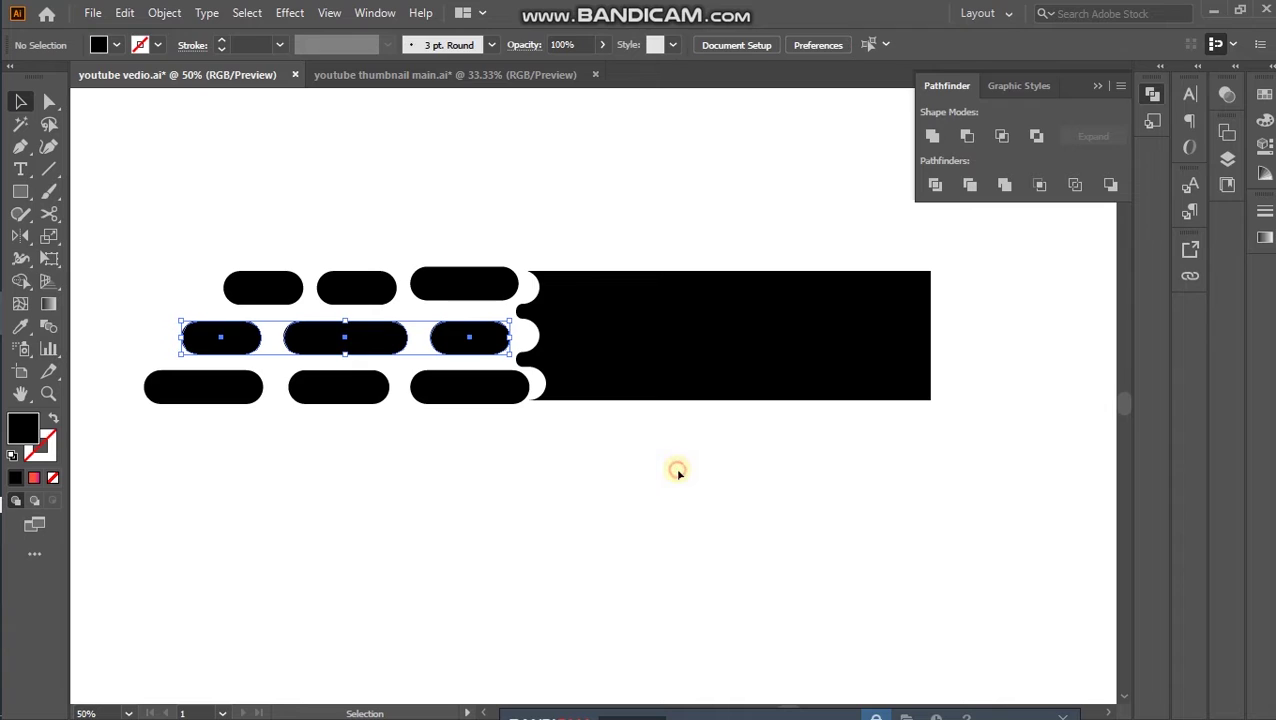
mouse_move(162, 250)
left_mouse_down()
mouse_move(363, 292)
mouse_move(305, 205)
left_mouse_up()
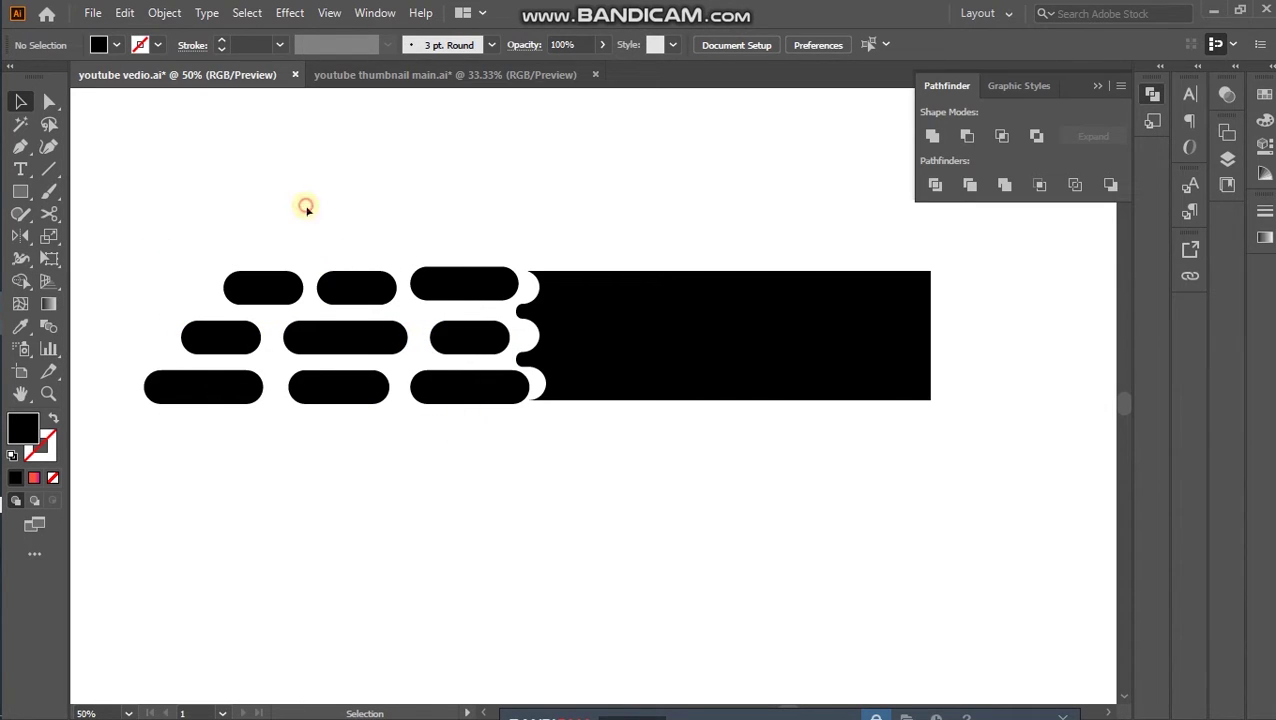
left_click(160, 389)
Shorten the bottom-left pill from its left end
left_click_drag(145, 388, 203, 388)
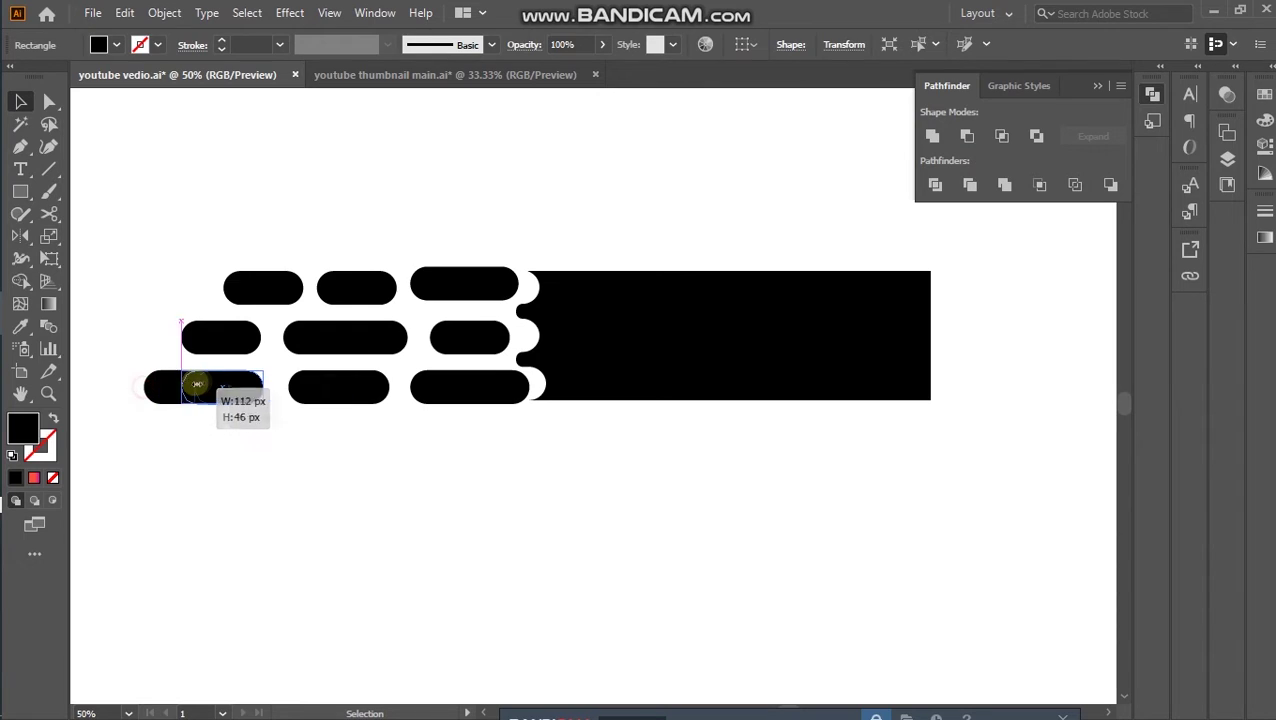
left_click(300, 470)
scroll(441, 503, "down", 1)
scroll(441, 503, "up", 1)
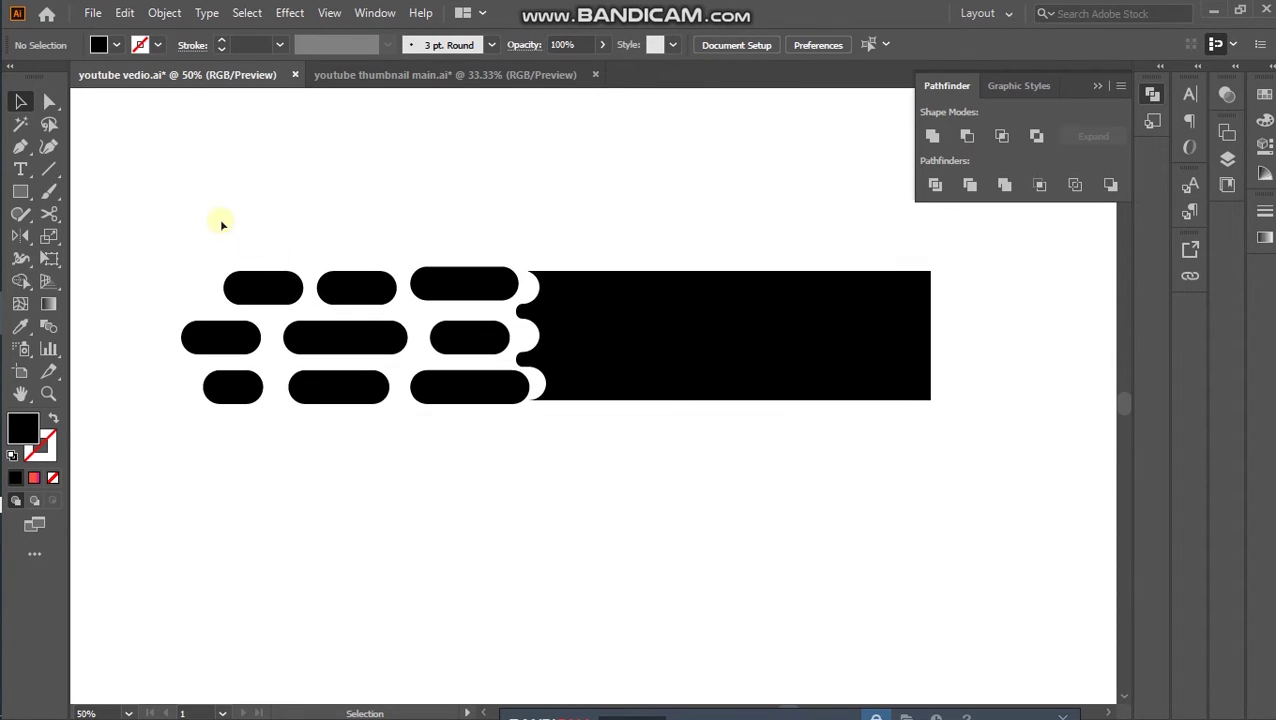
mouse_move(180, 202)
left_mouse_down()
mouse_move(251, 285)
mouse_move(276, 195)
left_mouse_up()
Nudge the top-middle pill right and widen the top-left pill to 130 px
mouse_move(352, 286)
left_mouse_down()
mouse_move(329, 290)
mouse_move(354, 218)
left_mouse_up()
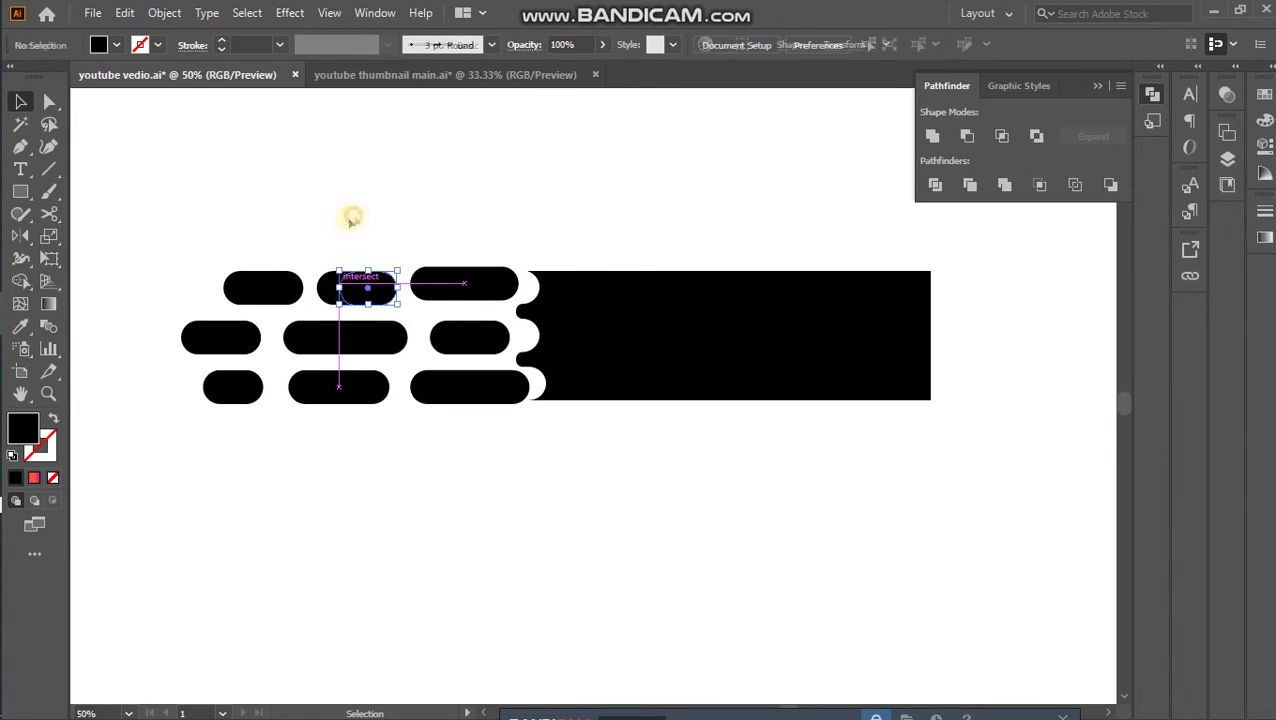
left_click(285, 287)
left_click_drag(302, 288, 328, 289)
left_click(367, 223)
scroll(368, 225, "down", 1)
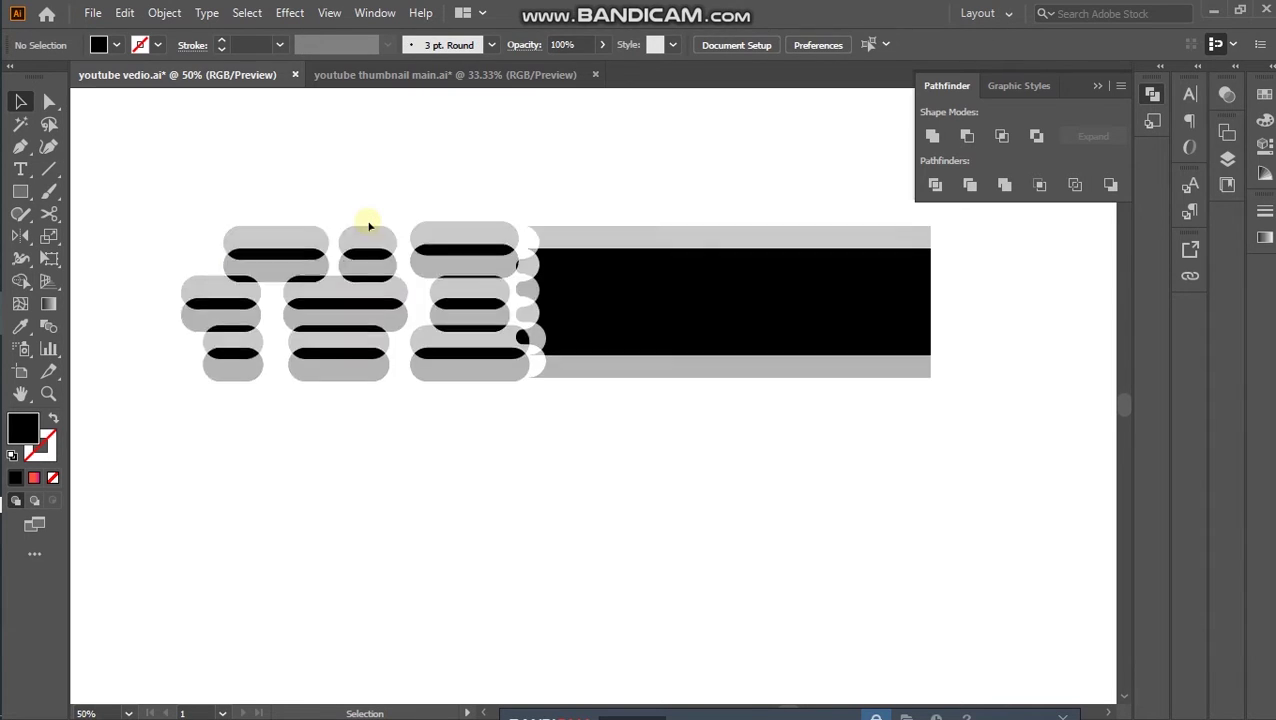
Shift the bottom-middle pill right and widen the bottom-left pill to the right
left_click(449, 377)
left_click(434, 434)
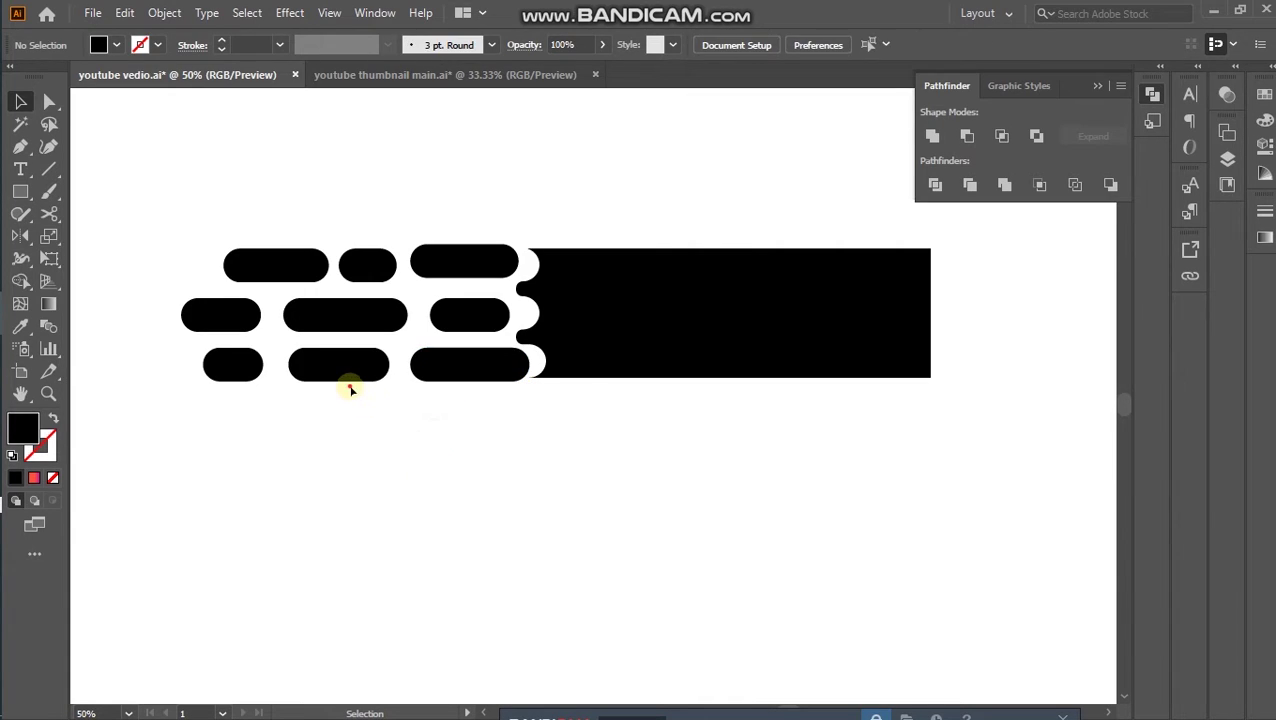
left_click(303, 372)
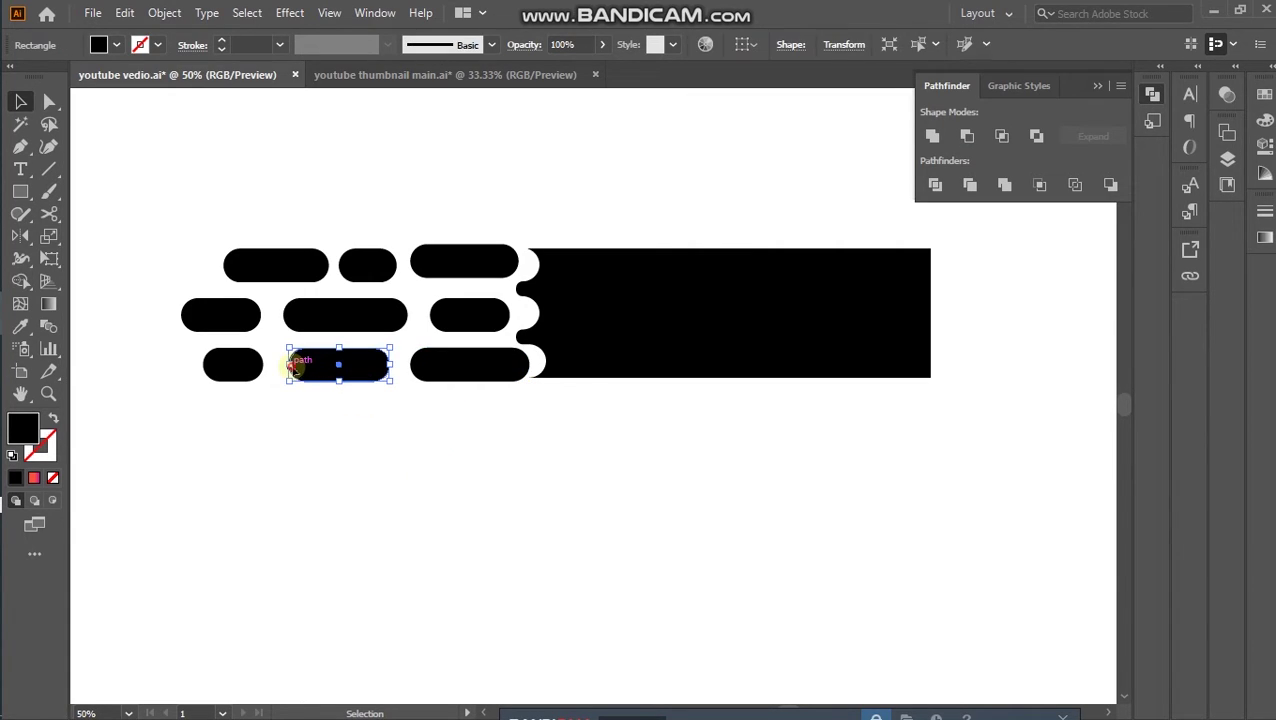
left_click(310, 402)
mouse_move(294, 365)
left_mouse_down()
mouse_move(333, 365)
mouse_move(302, 367)
left_mouse_up()
left_click(348, 405)
left_click(255, 370)
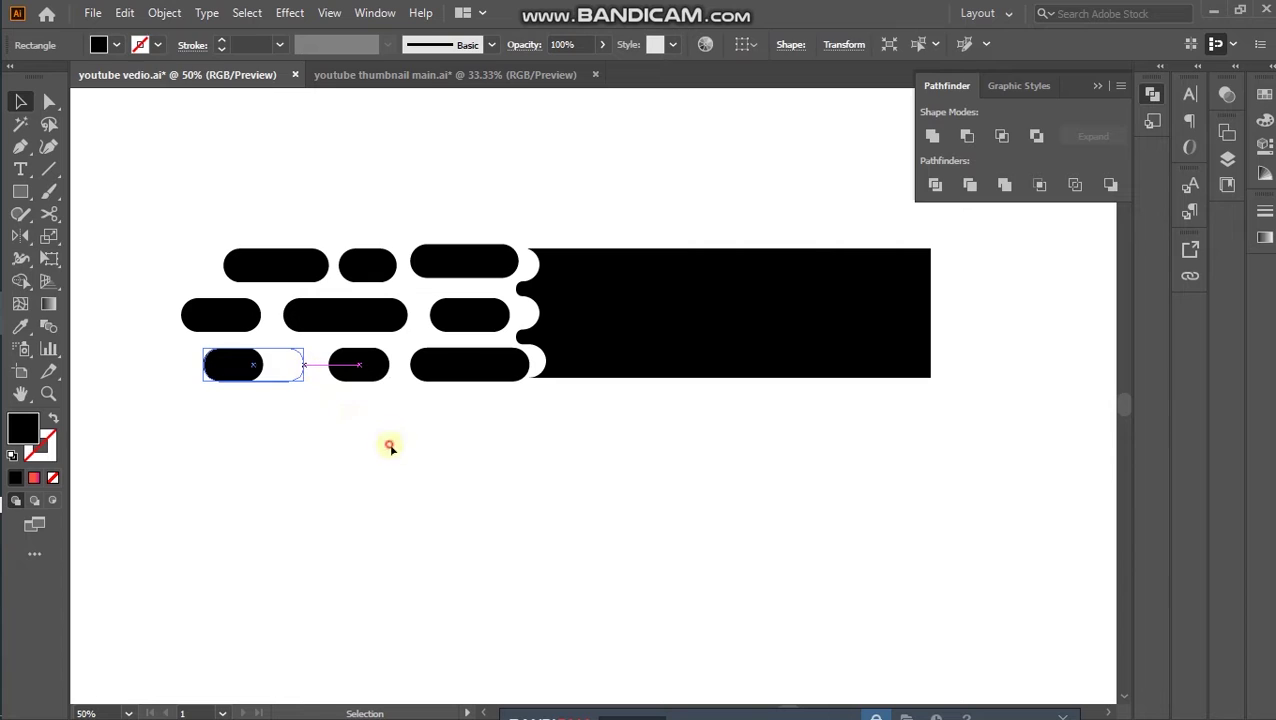
left_click(524, 478)
Marquee-select all the pills together with the notched rectangle
scroll(528, 472, "up", 1)
scroll(529, 473, "up", 1)
left_click_drag(226, 195, 641, 494)
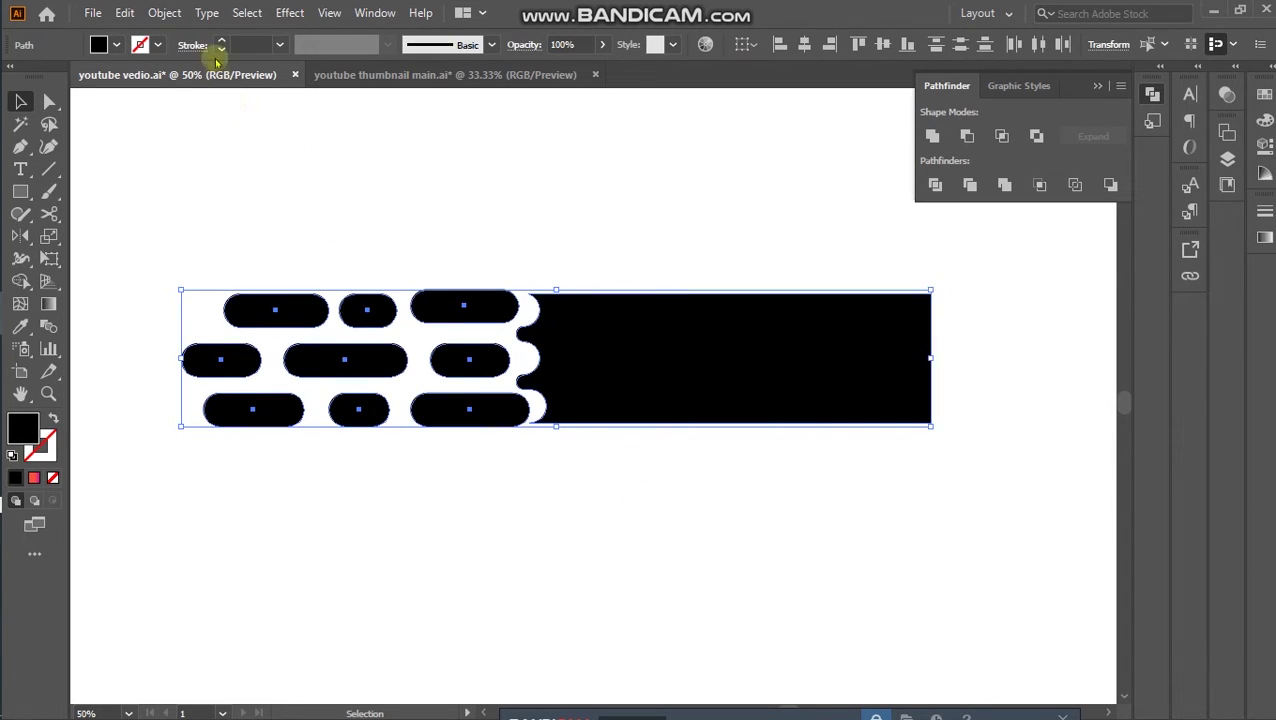
Group the pills and rectangle via Object > Group, then zoom out to view the artboard
left_click(166, 12)
left_click(255, 104)
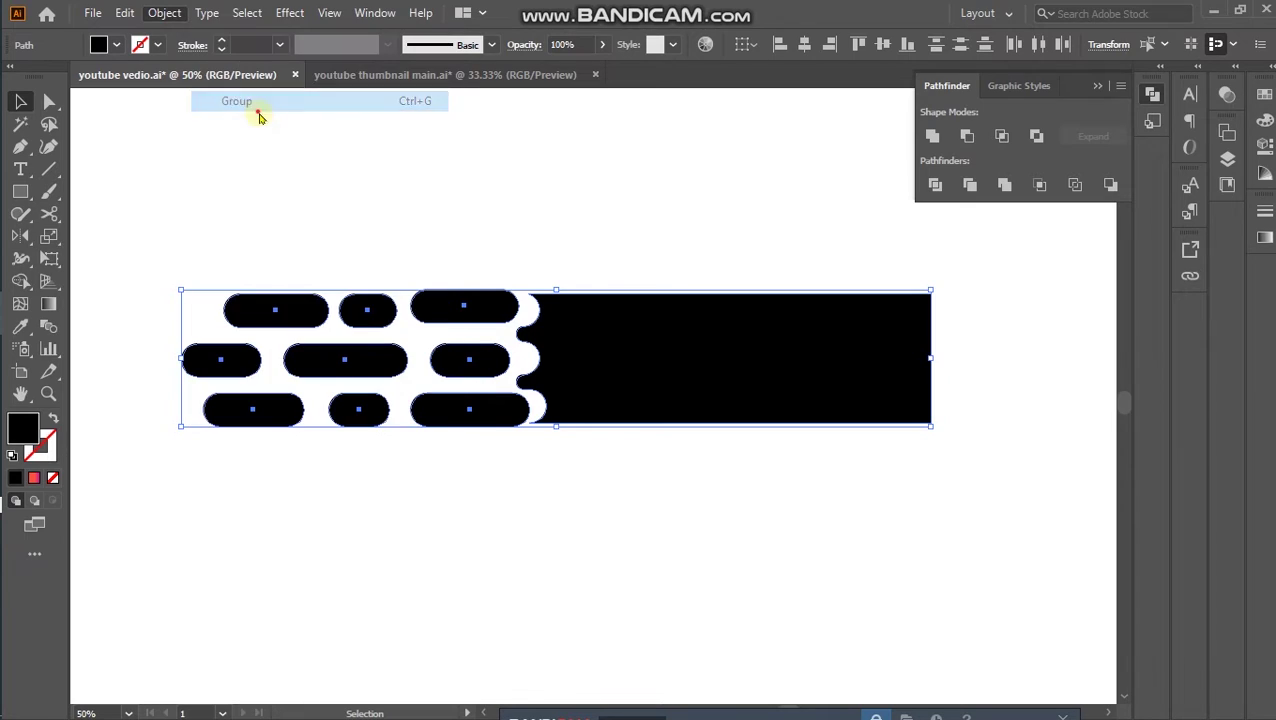
left_click(565, 356)
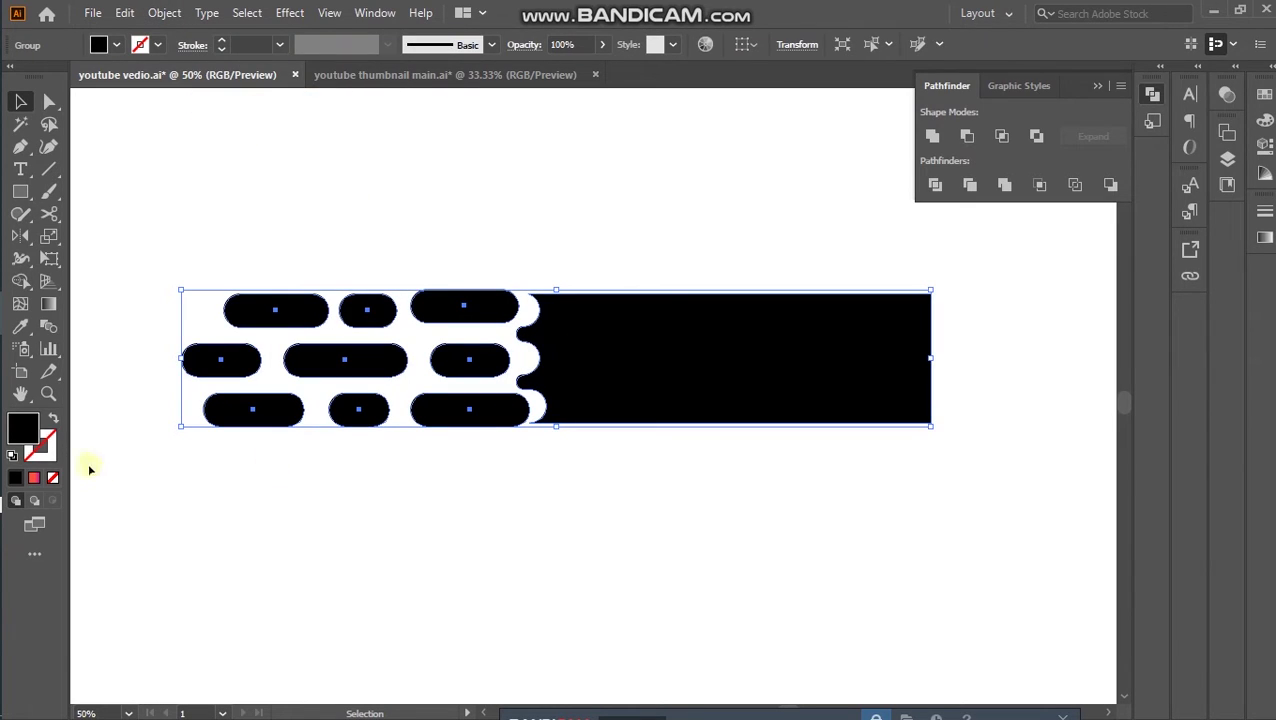
left_click(47, 396)
left_click(490, 430, "alt")
left_click(521, 410, "alt")
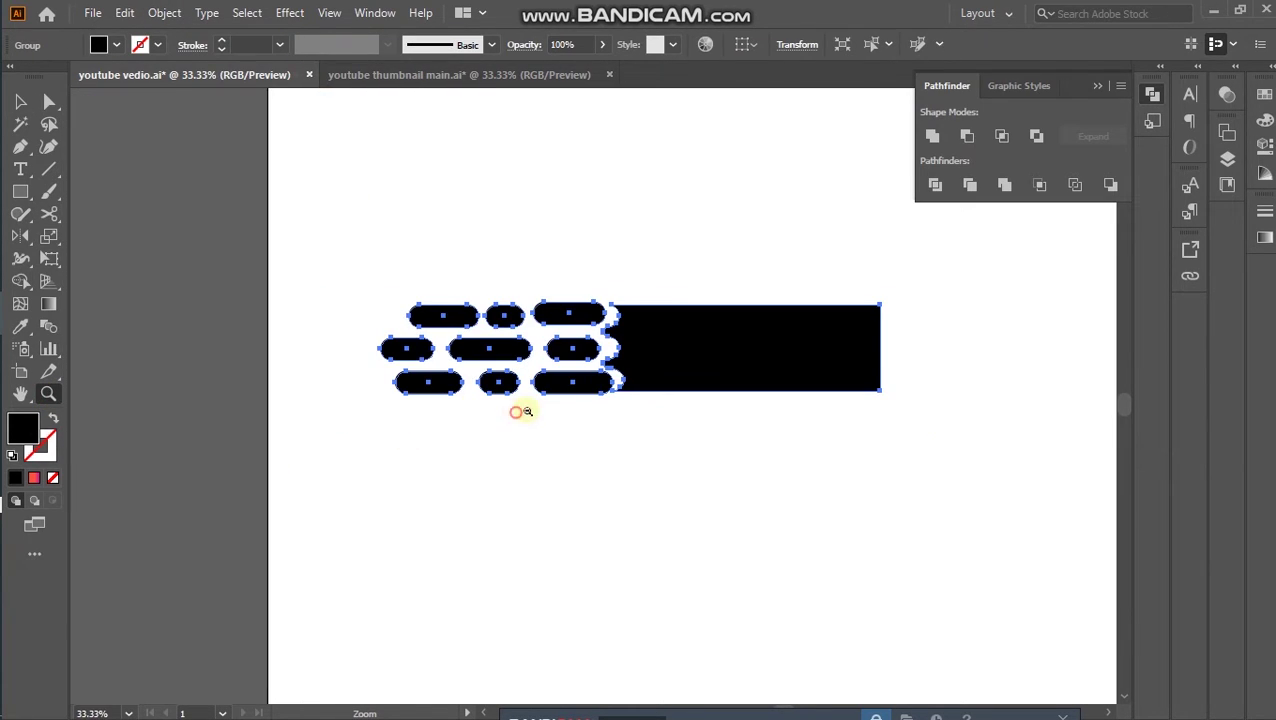
left_click(575, 410, "alt")
left_click(652, 373, "alt")
left_click(627, 419)
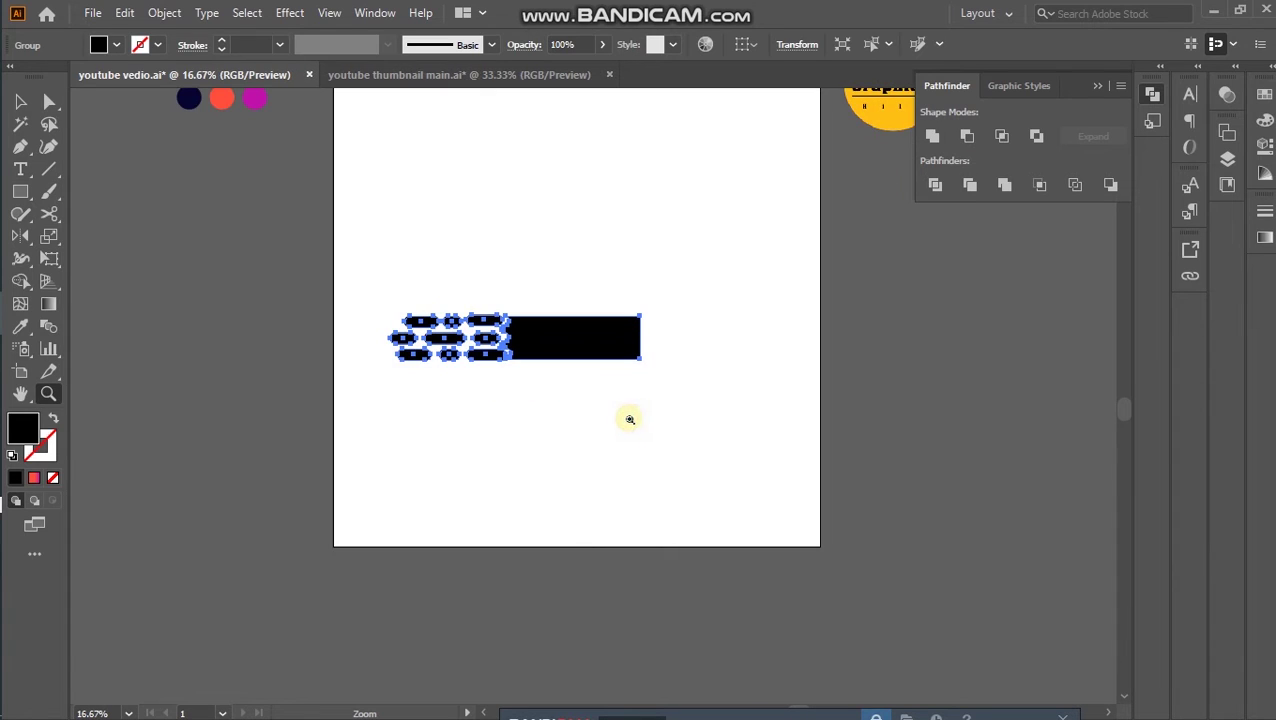
left_click(578, 381)
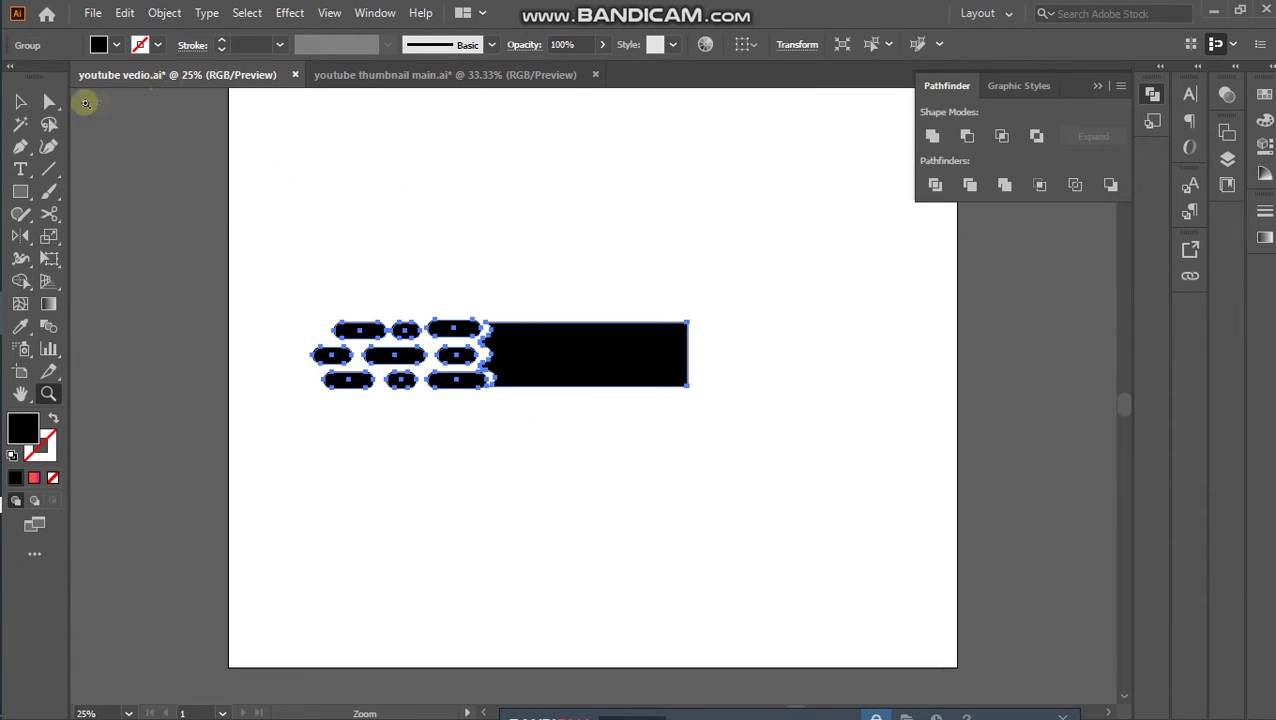
Marquee-select the whole speed-line bar group and switch to the Reflect tool (O)
left_click(20, 101)
left_click(336, 244)
left_click_drag(327, 243, 568, 449)
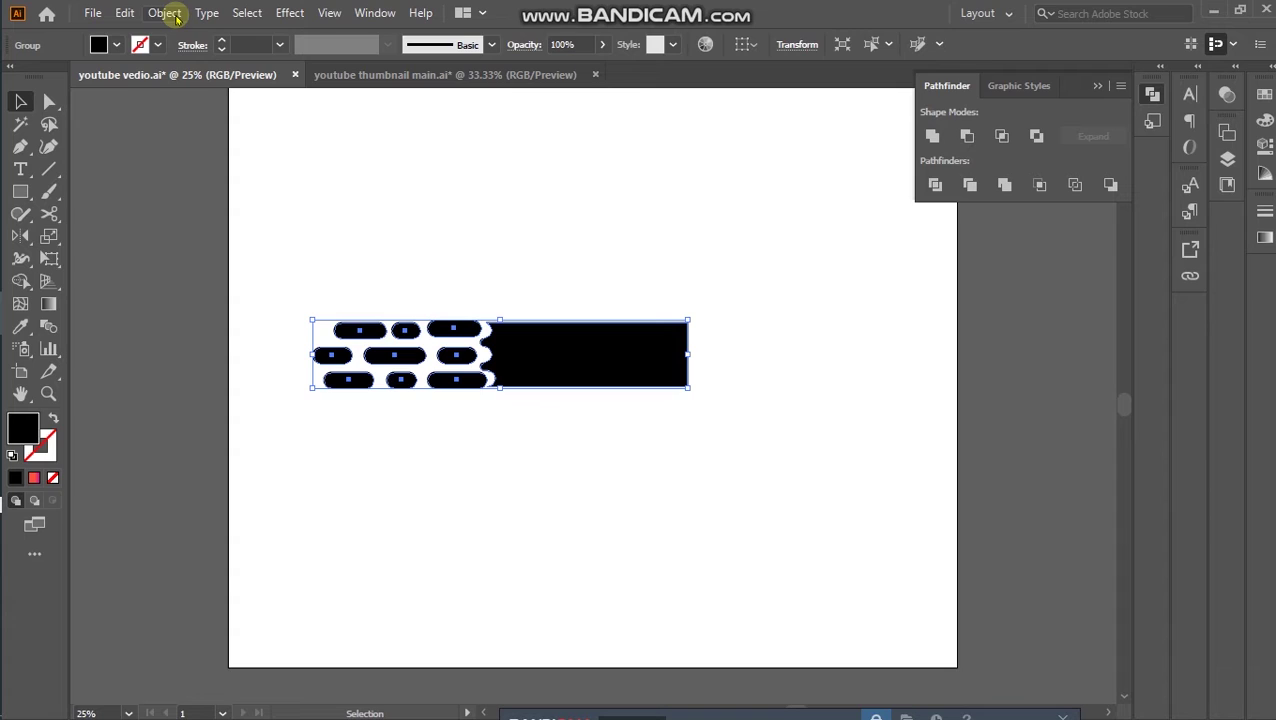
key("o")
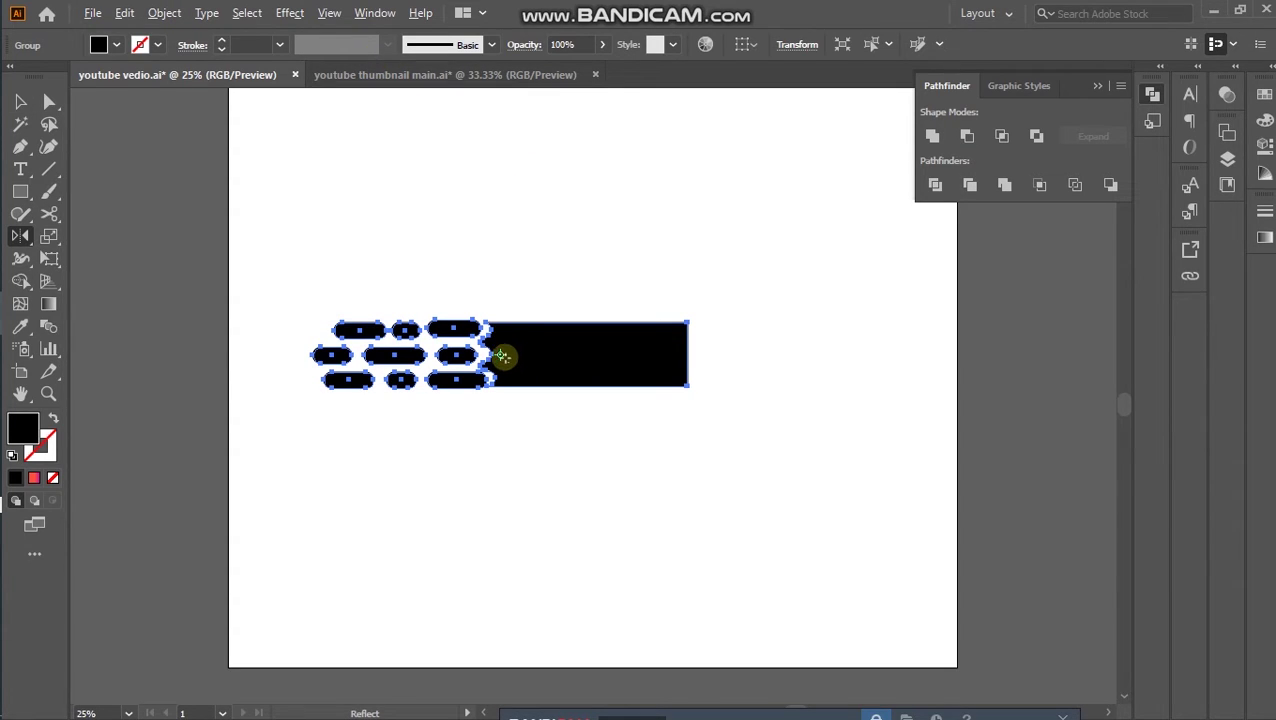
Reflect a vertical copy of the bar group around the rectangle's right end
left_click_drag(498, 356, 670, 356)
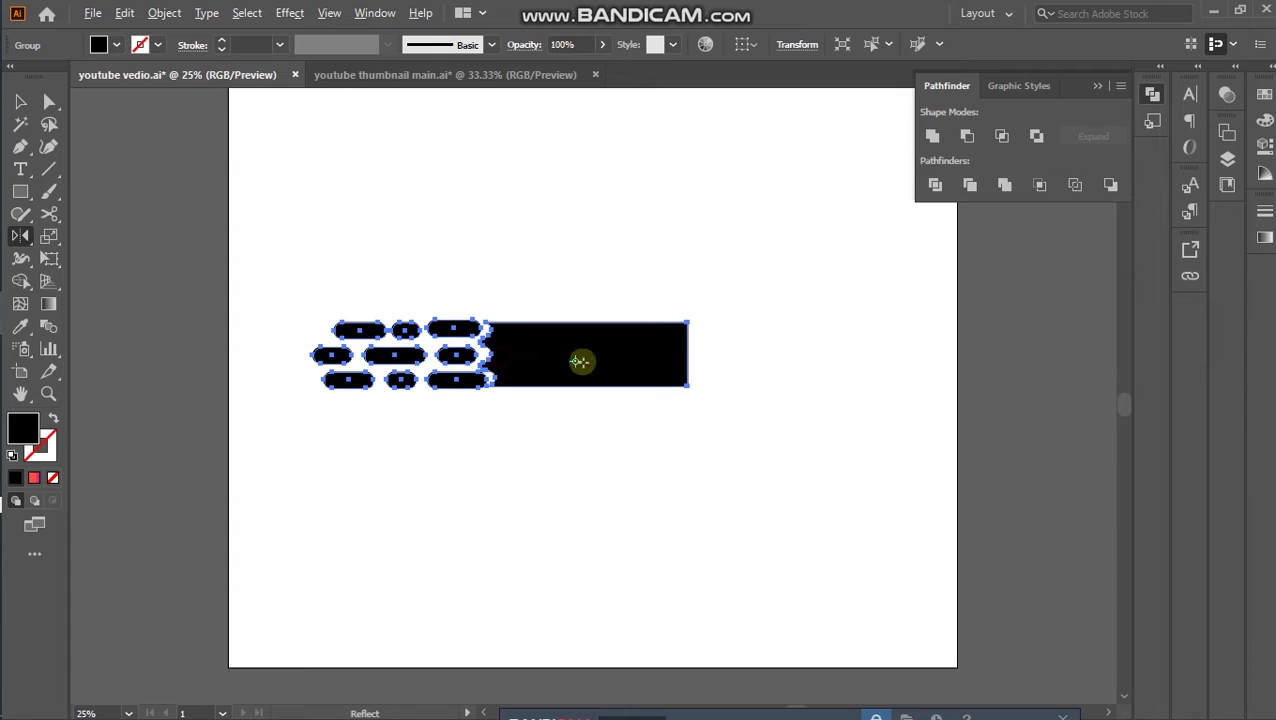
left_click(670, 357, "alt")
mouse_move(849, 333)
left_mouse_down()
mouse_move(957, 362)
mouse_move(957, 410)
left_mouse_up()
left_click(905, 690)
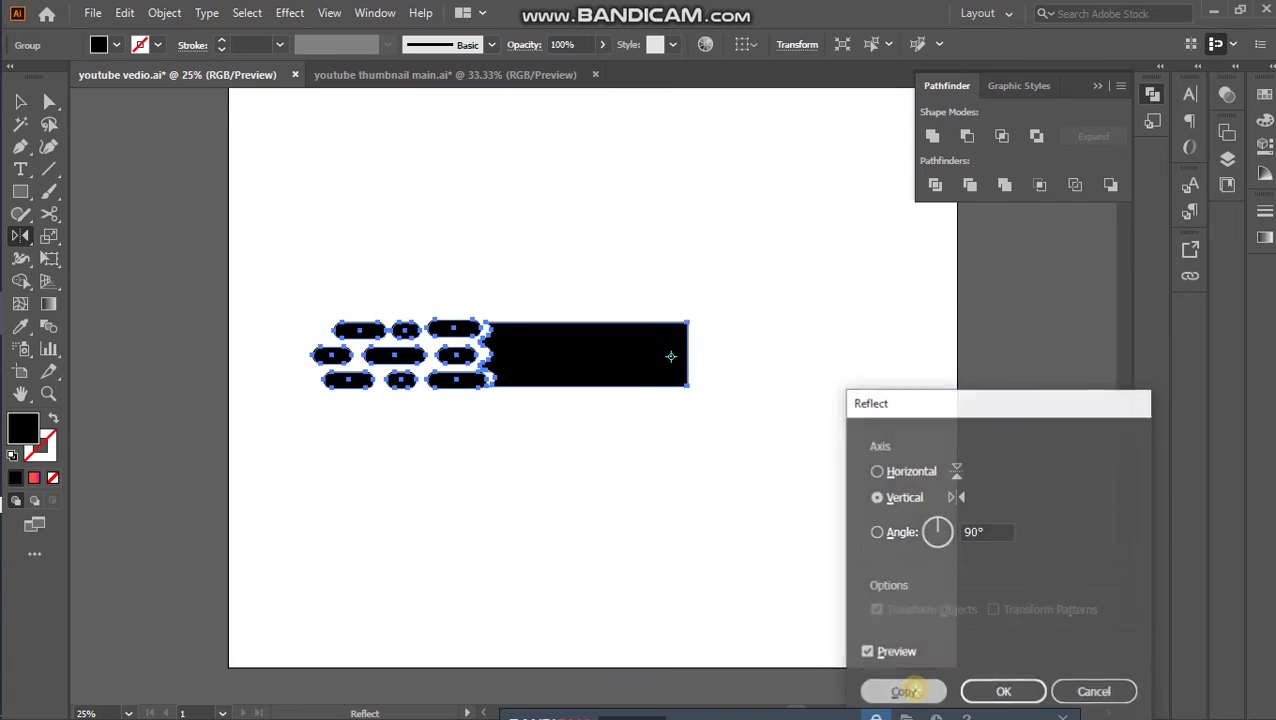
Slide the mirrored copy so it sits flush against the bar's right end
left_click(20, 101)
left_click(402, 148)
left_click(795, 348)
mouse_move(805, 355)
left_mouse_down()
mouse_move(716, 355)
mouse_move(769, 354)
left_mouse_up()
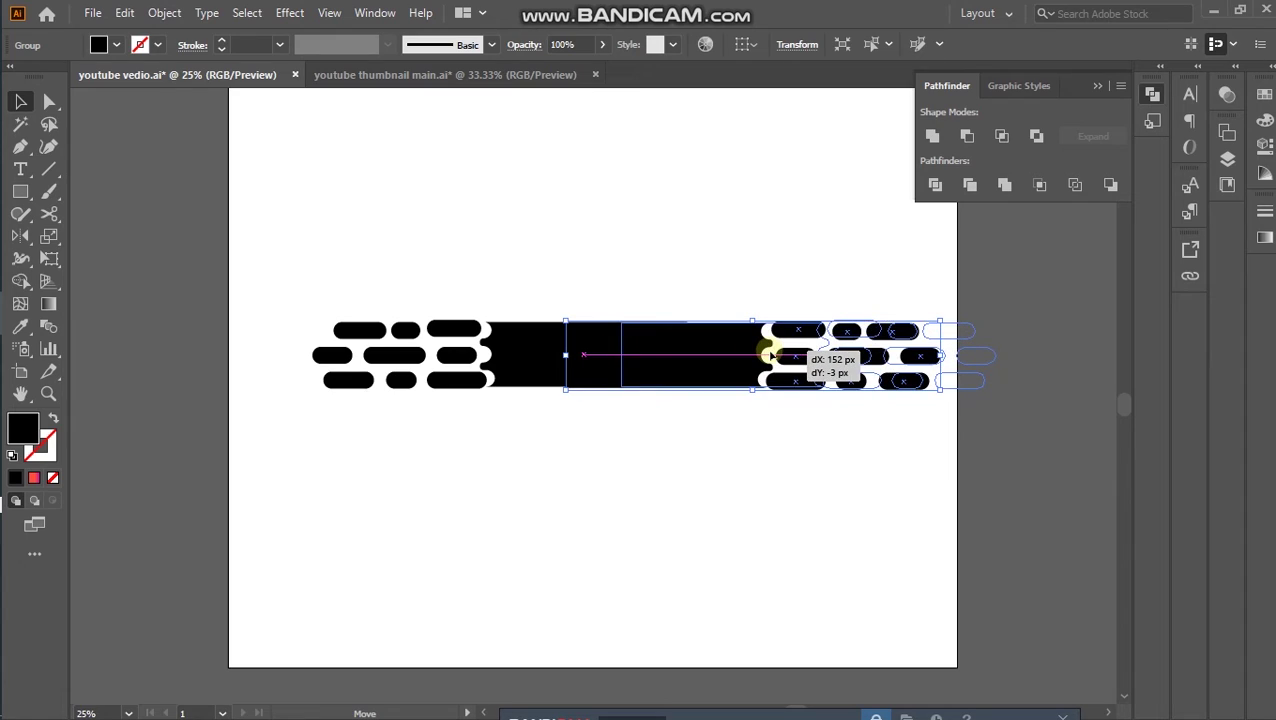
left_click_drag(762, 263, 762, 262)
left_click(762, 261)
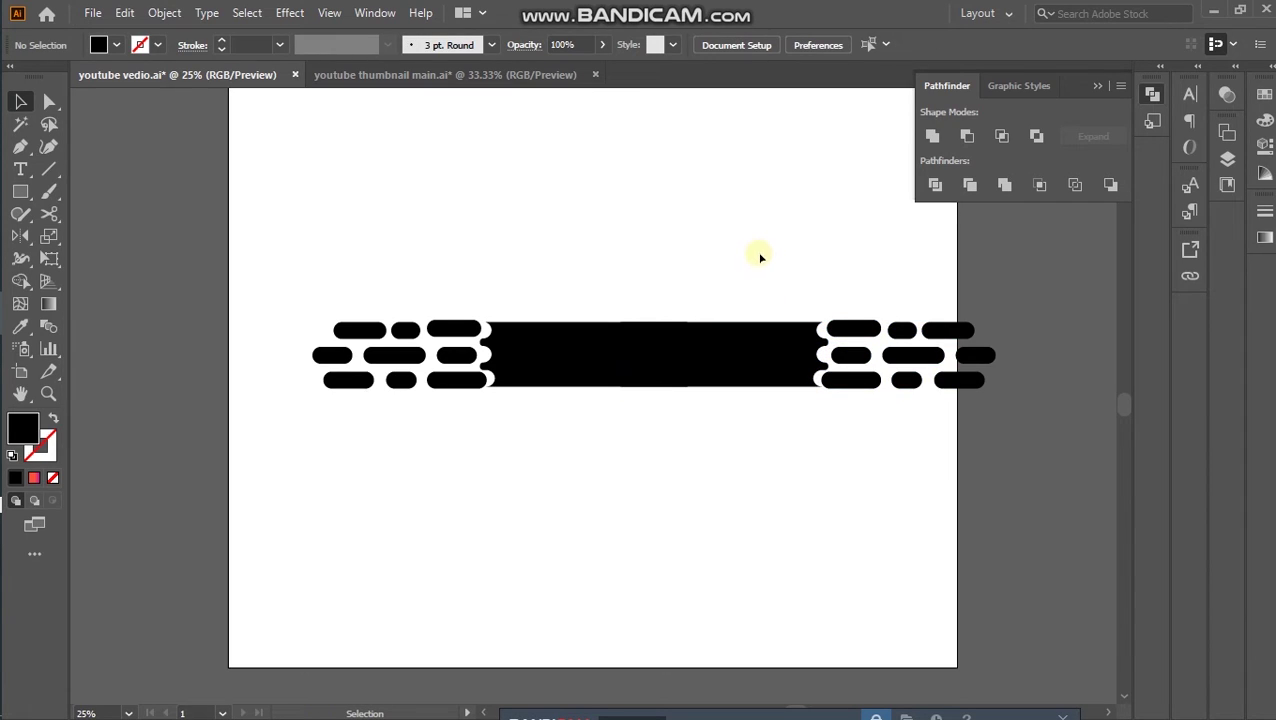
Unite all bar pieces with Pathfinder into one shape and scale it down
left_click_drag(438, 237, 796, 459)
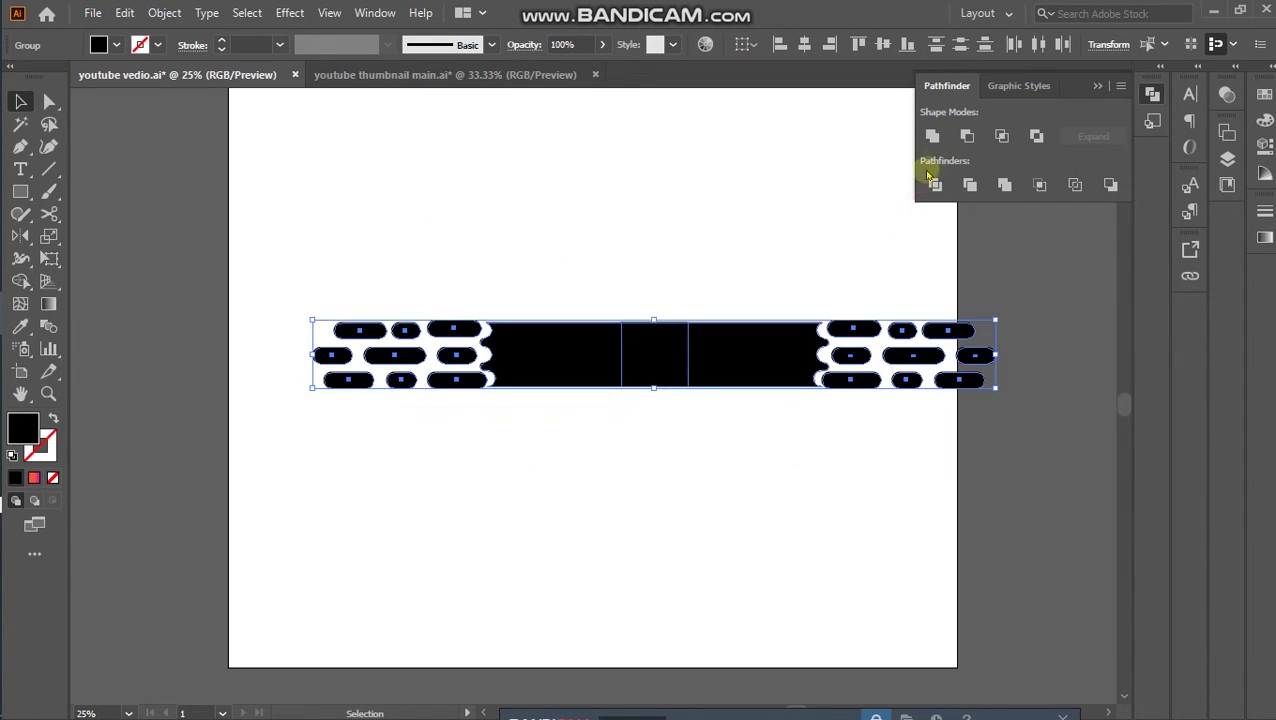
left_click(932, 137)
left_click(782, 187)
left_click(740, 323)
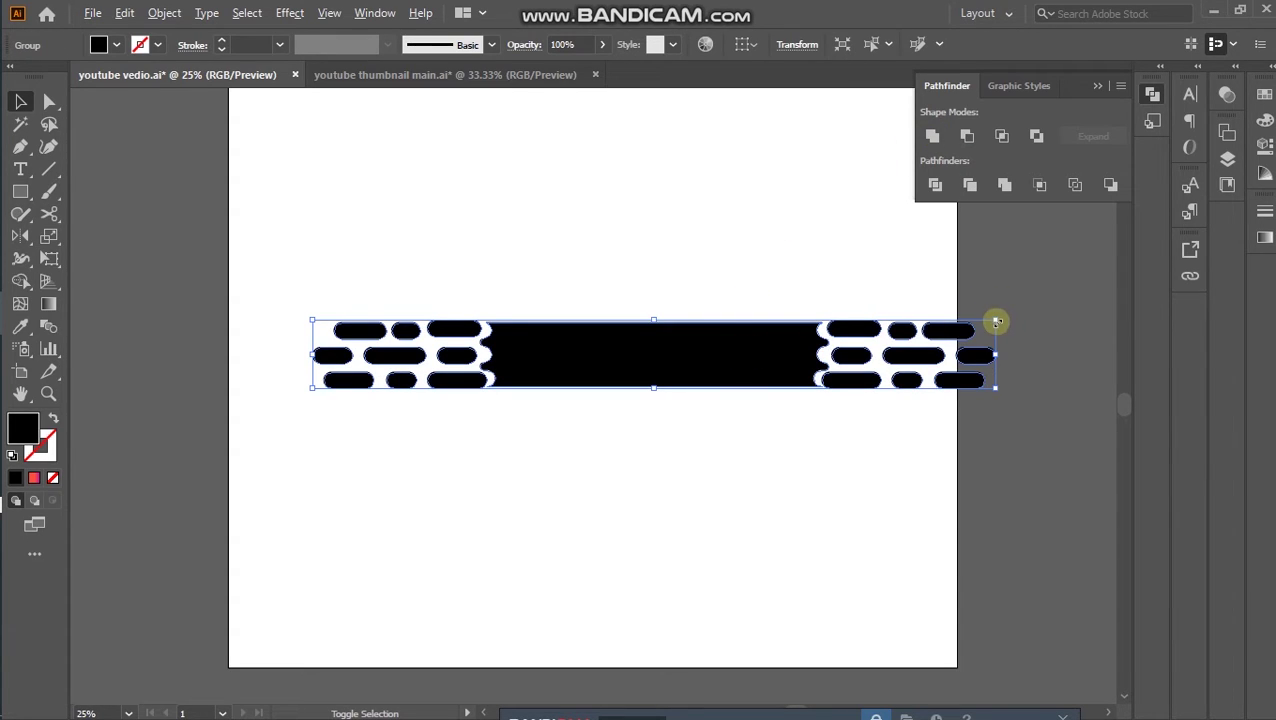
left_click_drag(995, 321, 955, 344)
left_click(856, 487)
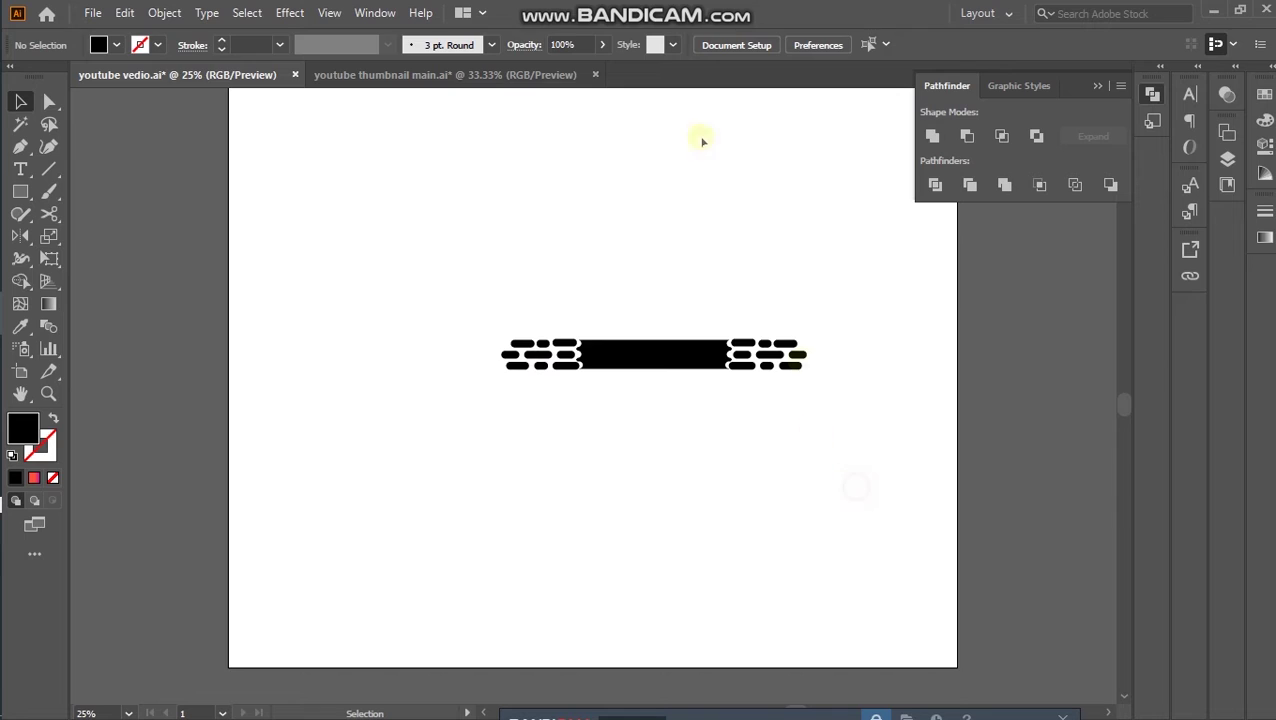
Move the bar lower and place the zigzag's first Pen point at lower left
scroll(695, 525, "up", 2)
left_click_drag(650, 425, 638, 541)
left_click(20, 146)
left_click(389, 437)
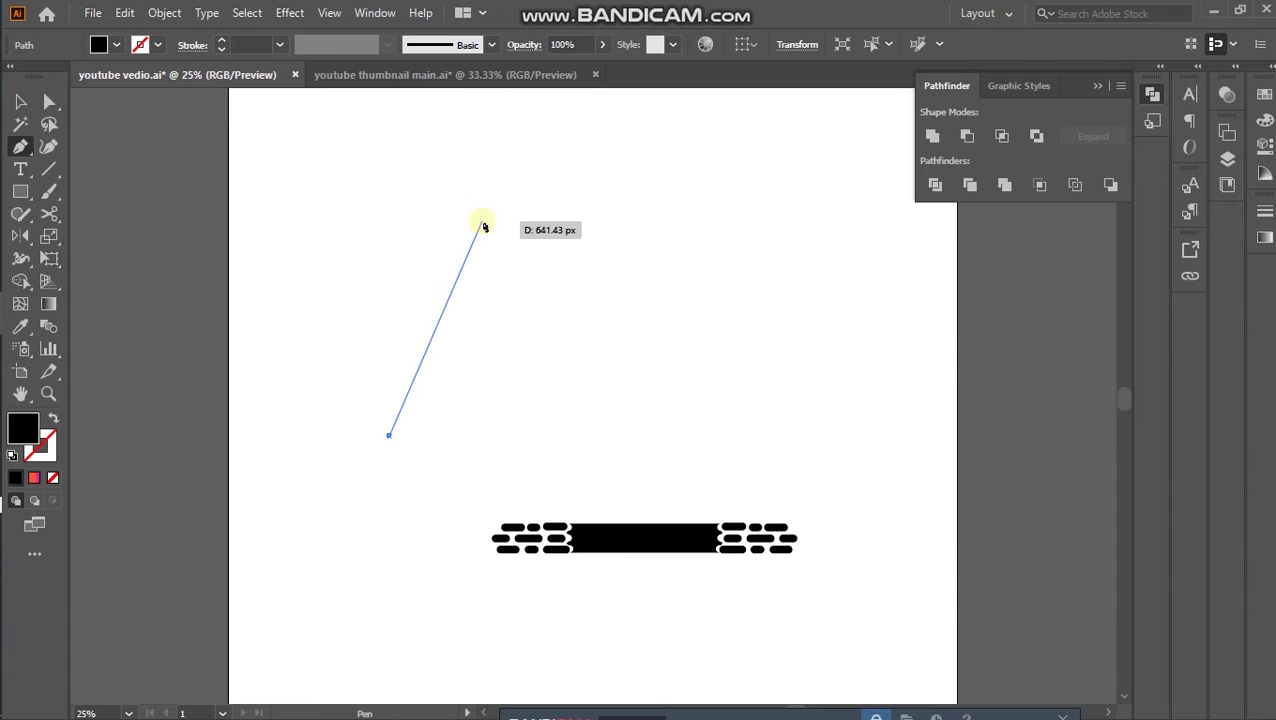
Add the zigzag's peak, valley and top-right end points and set its fill to None
left_click(482, 222)
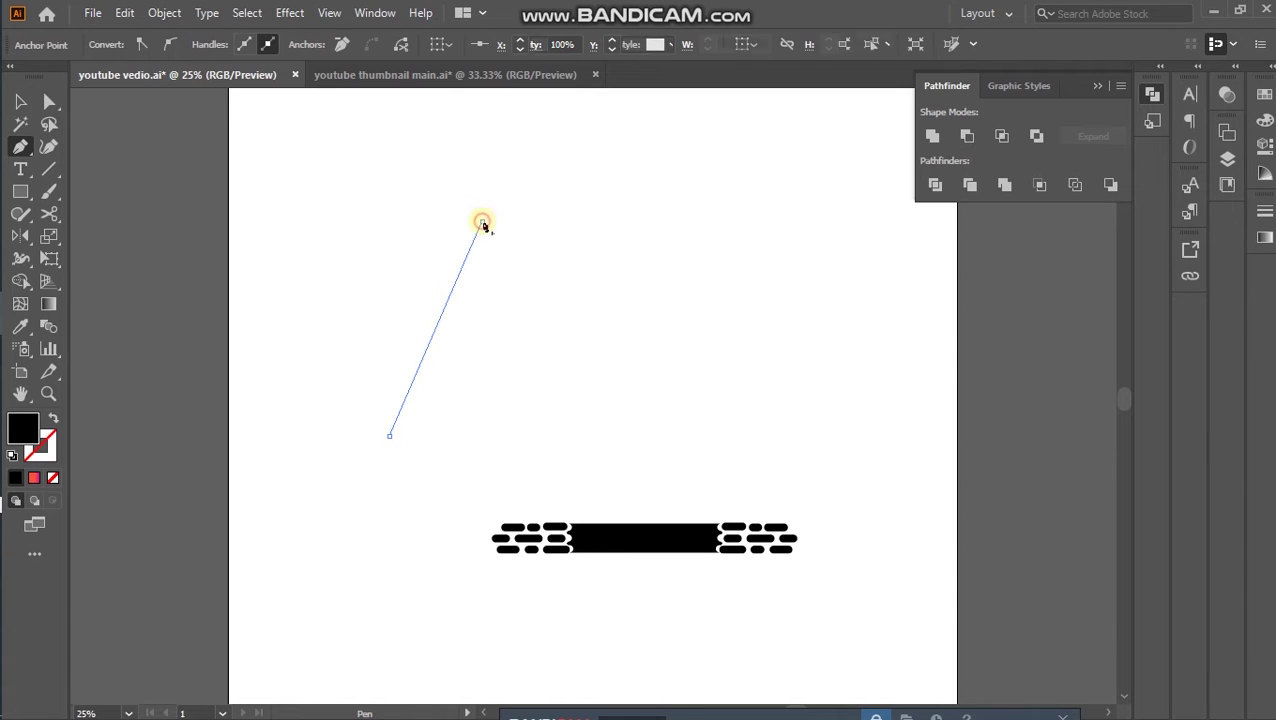
left_click(548, 436)
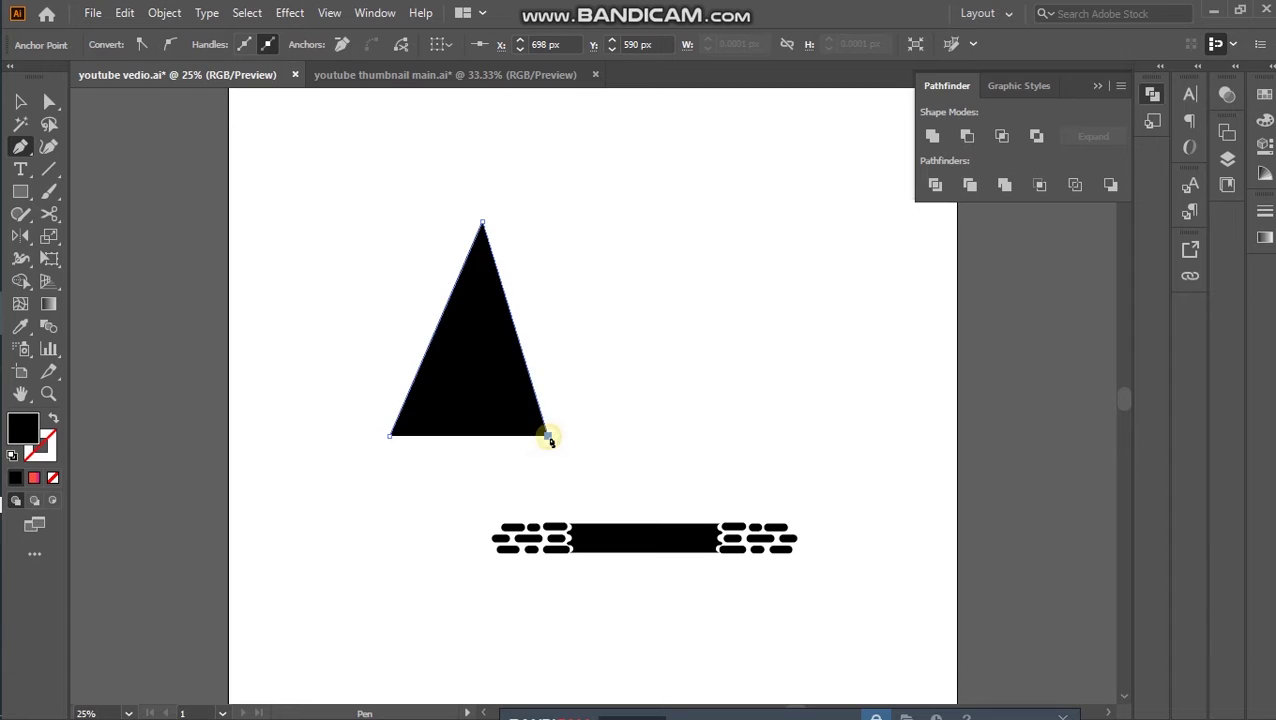
left_click(629, 222)
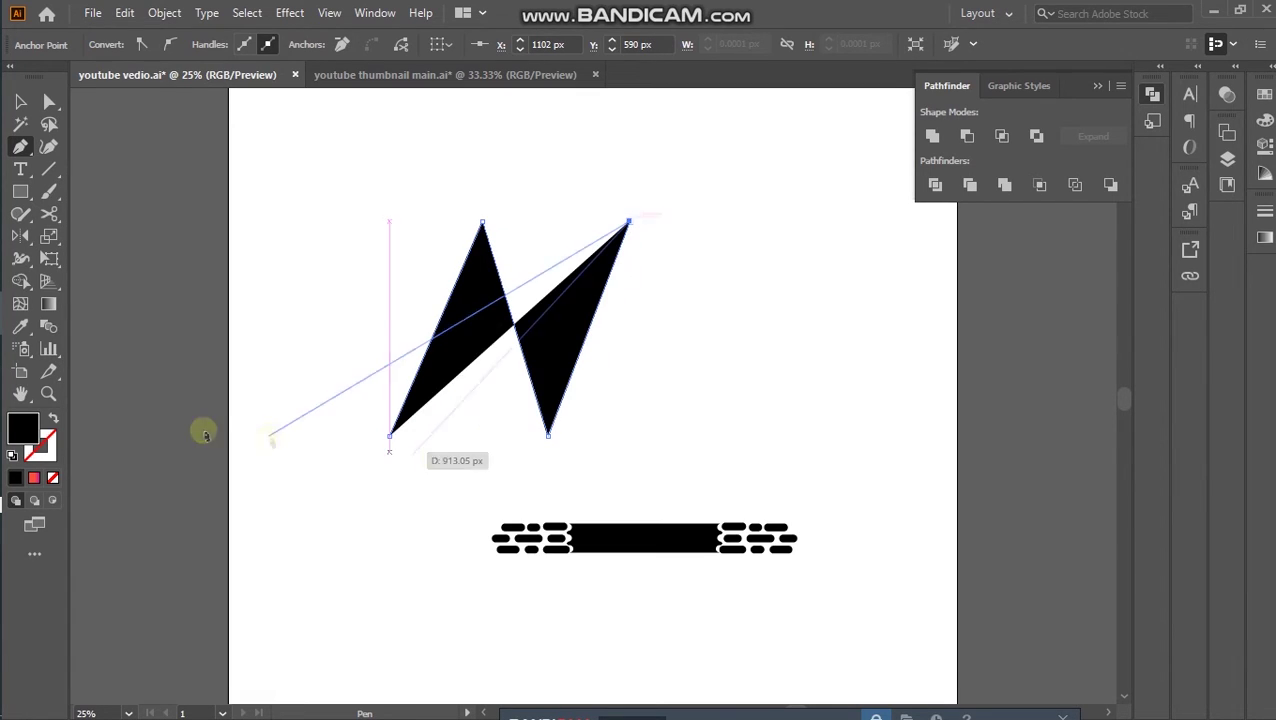
left_click(52, 478)
Round the zigzag's inner bends by dragging the corner widget with Direct Selection
left_click(49, 101)
left_click_drag(417, 219, 489, 329)
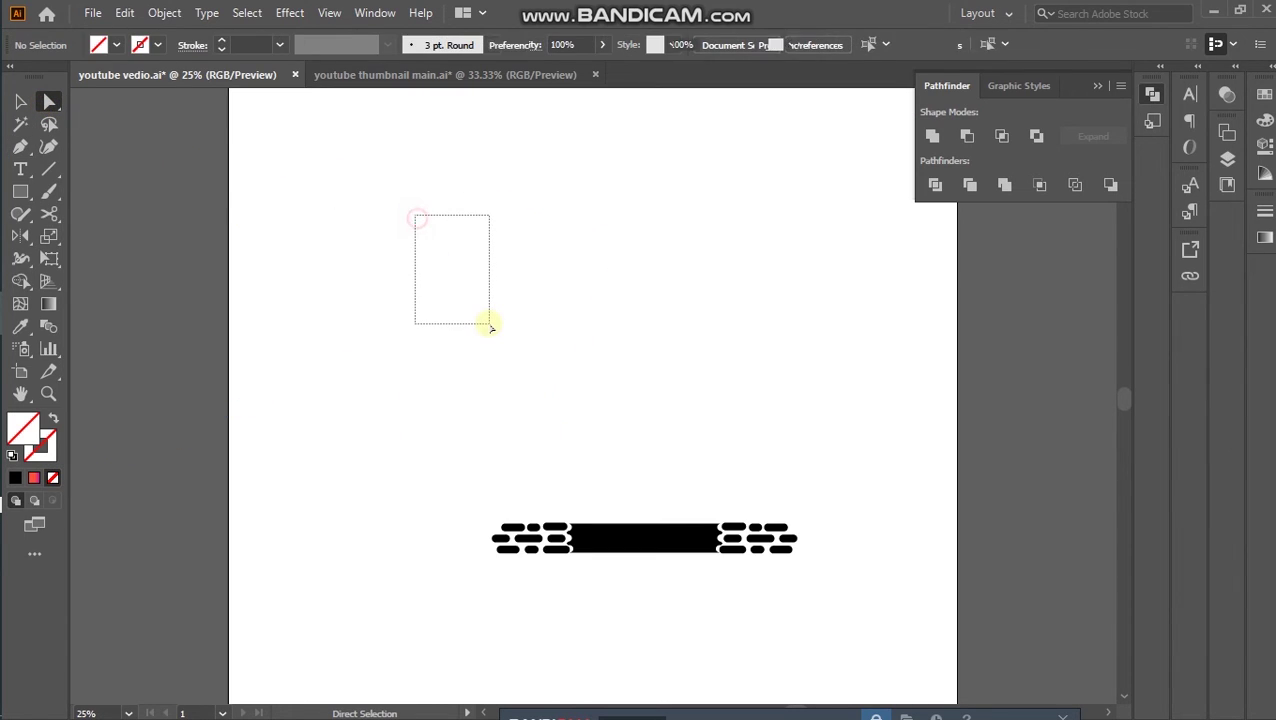
key("Delete")
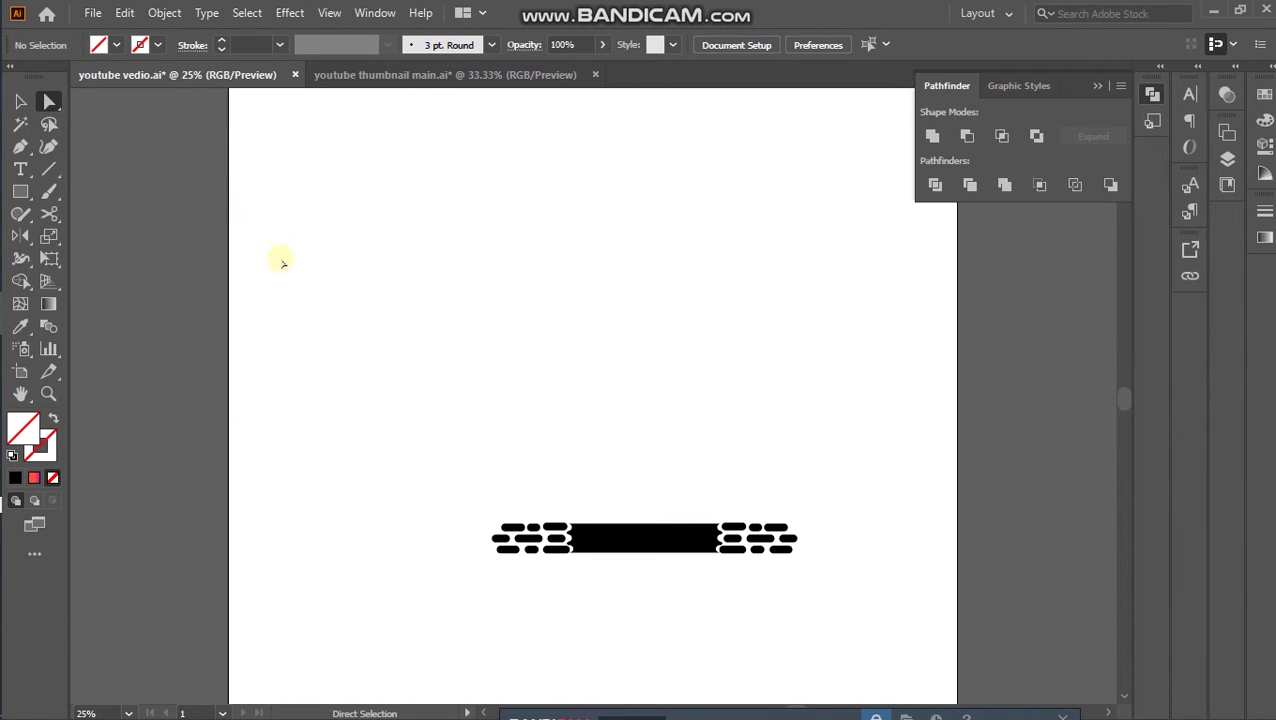
left_click(20, 101)
left_click_drag(366, 301, 501, 399)
left_click(49, 101)
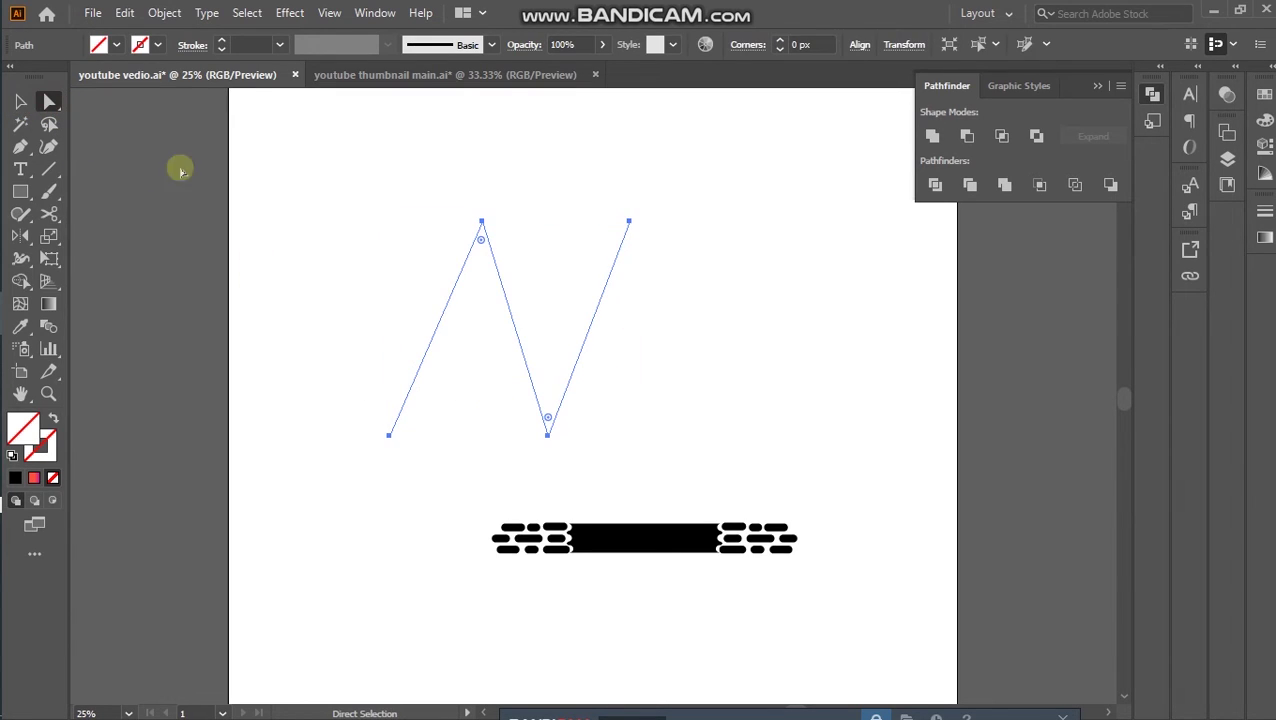
left_click_drag(479, 286, 479, 296)
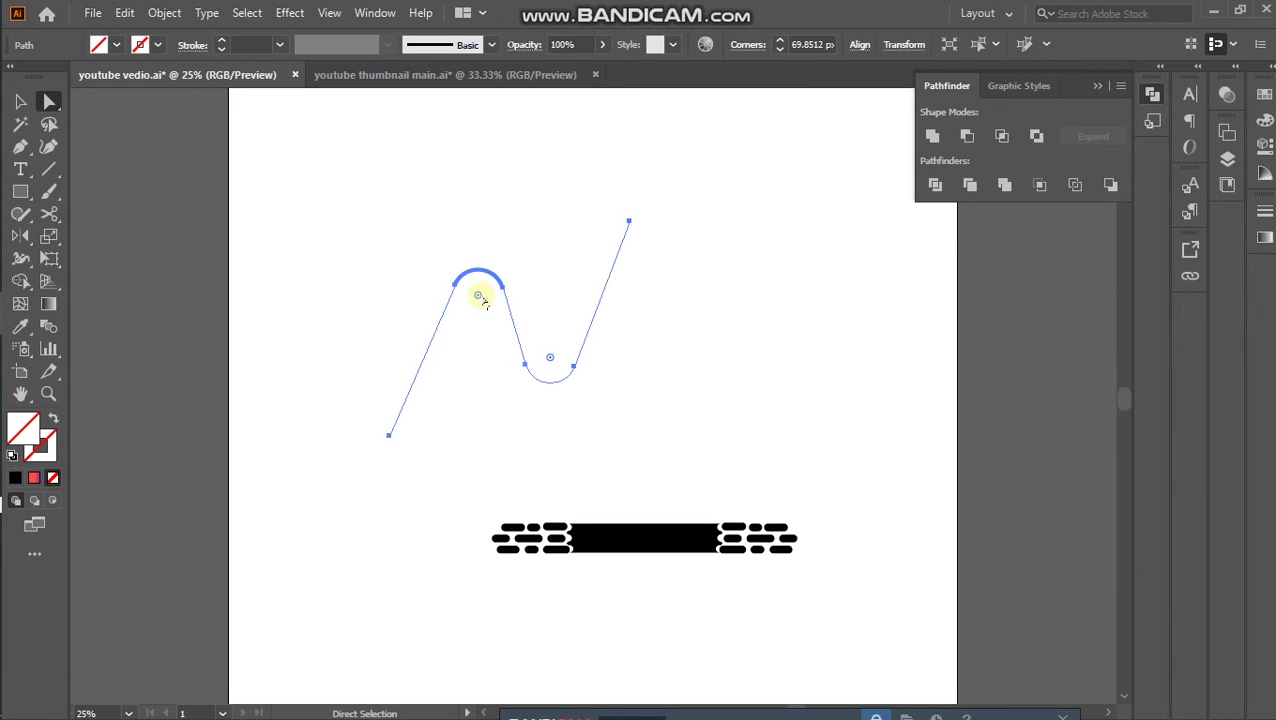
left_click(20, 101)
left_click_drag(405, 215, 560, 355)
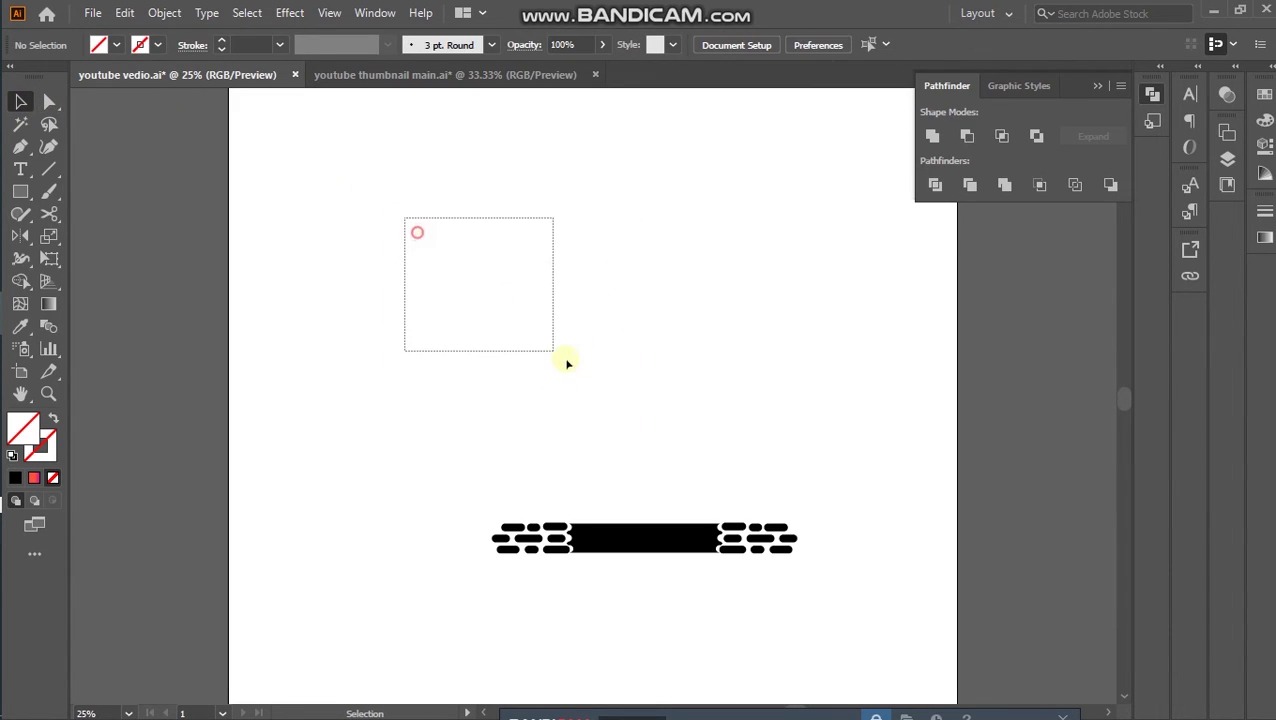
Give the zigzag path a black stroke with 9 pt weight
left_click(159, 50)
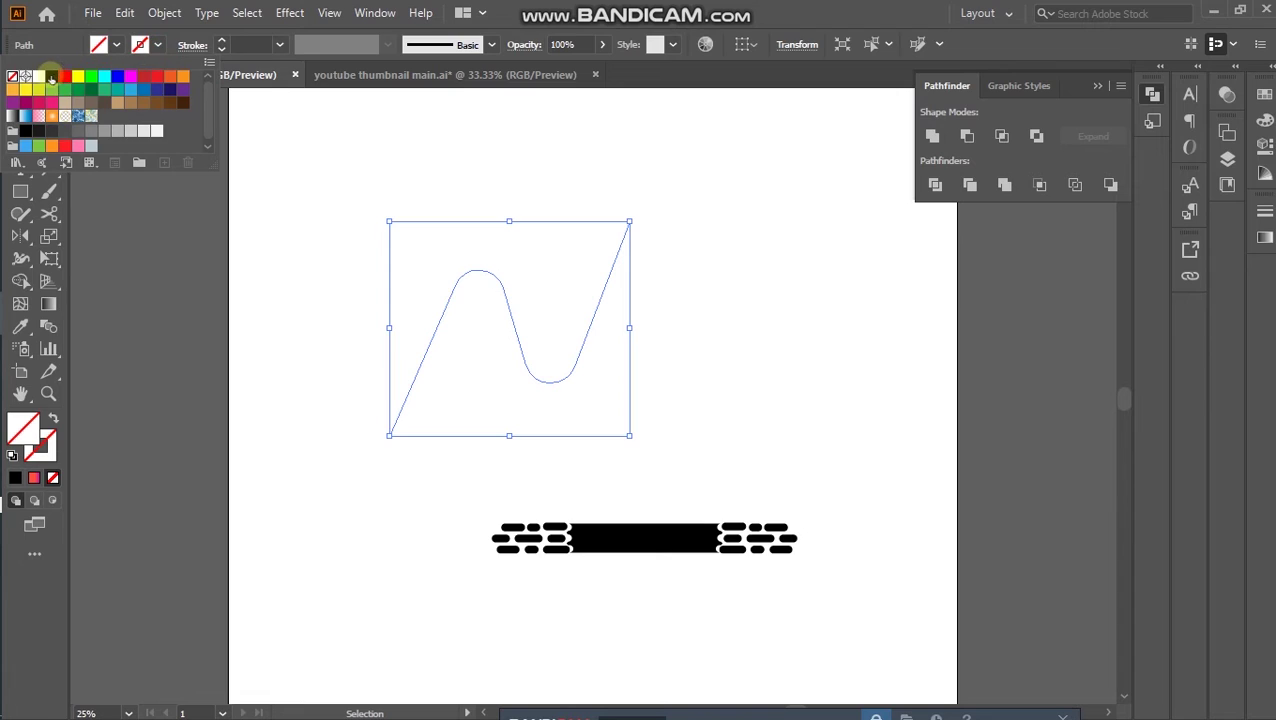
left_click(52, 76)
left_click(221, 41)
double_click(221, 41)
left_click(221, 41)
left_click(279, 266)
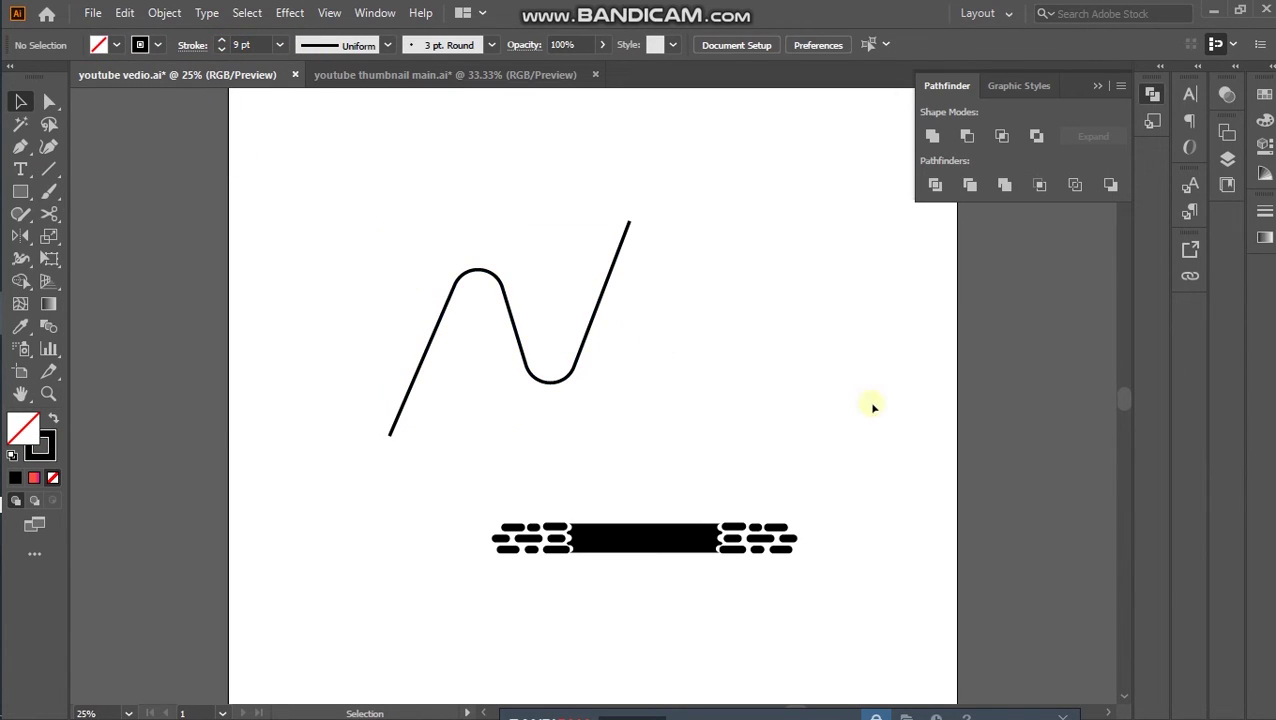
Collapse the Pathfinder panel and zoom out then back in on the artwork
left_click(1097, 86)
scroll(1054, 327, "up", 1)
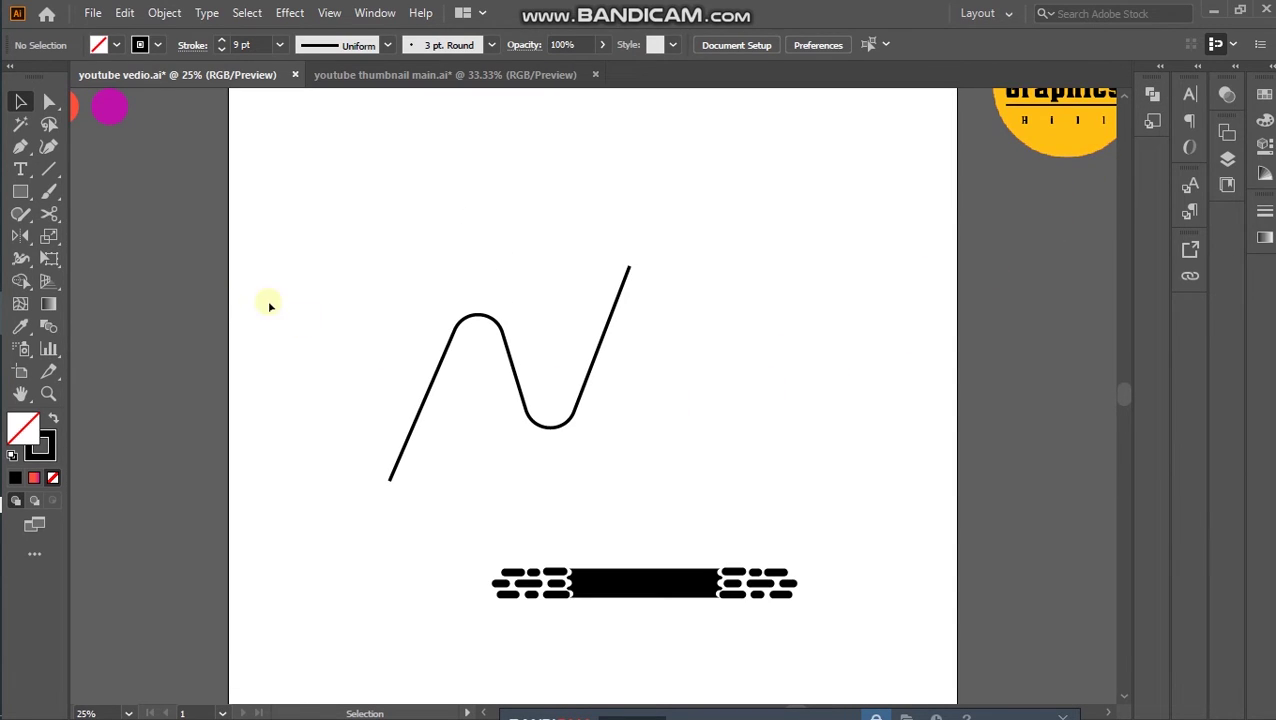
left_click(678, 344, "alt")
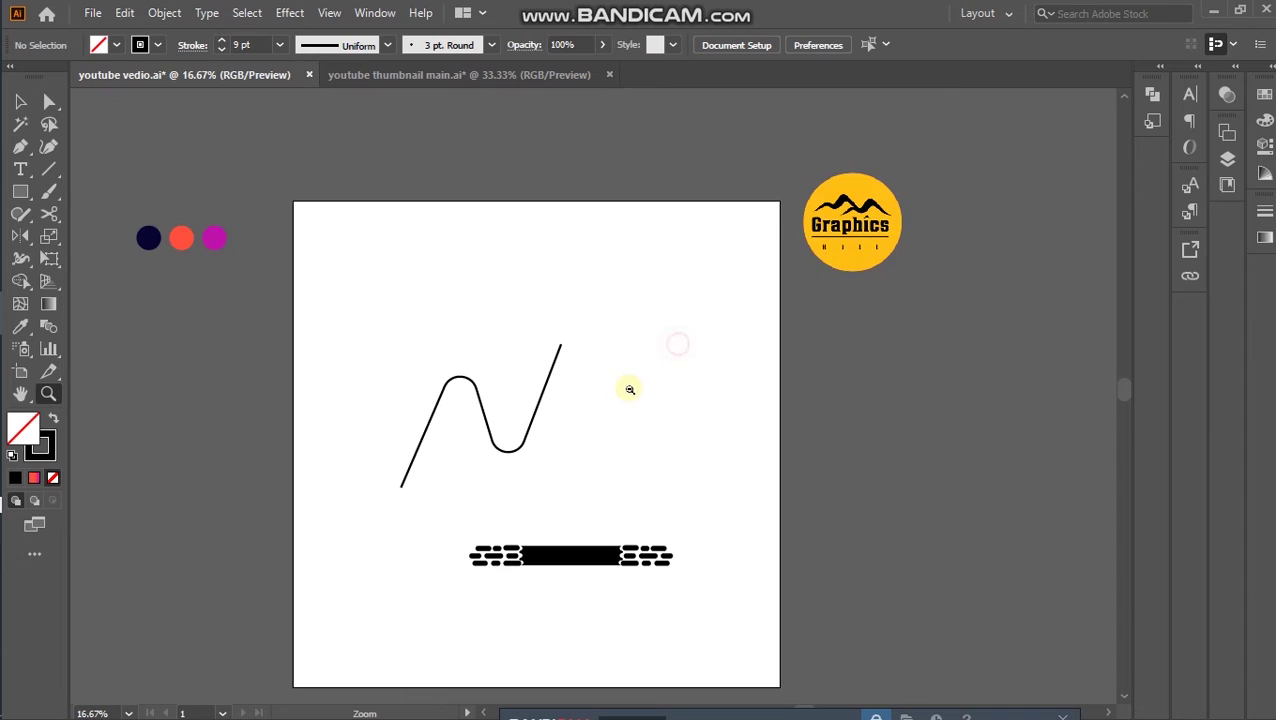
scroll(625, 392, "down", 1)
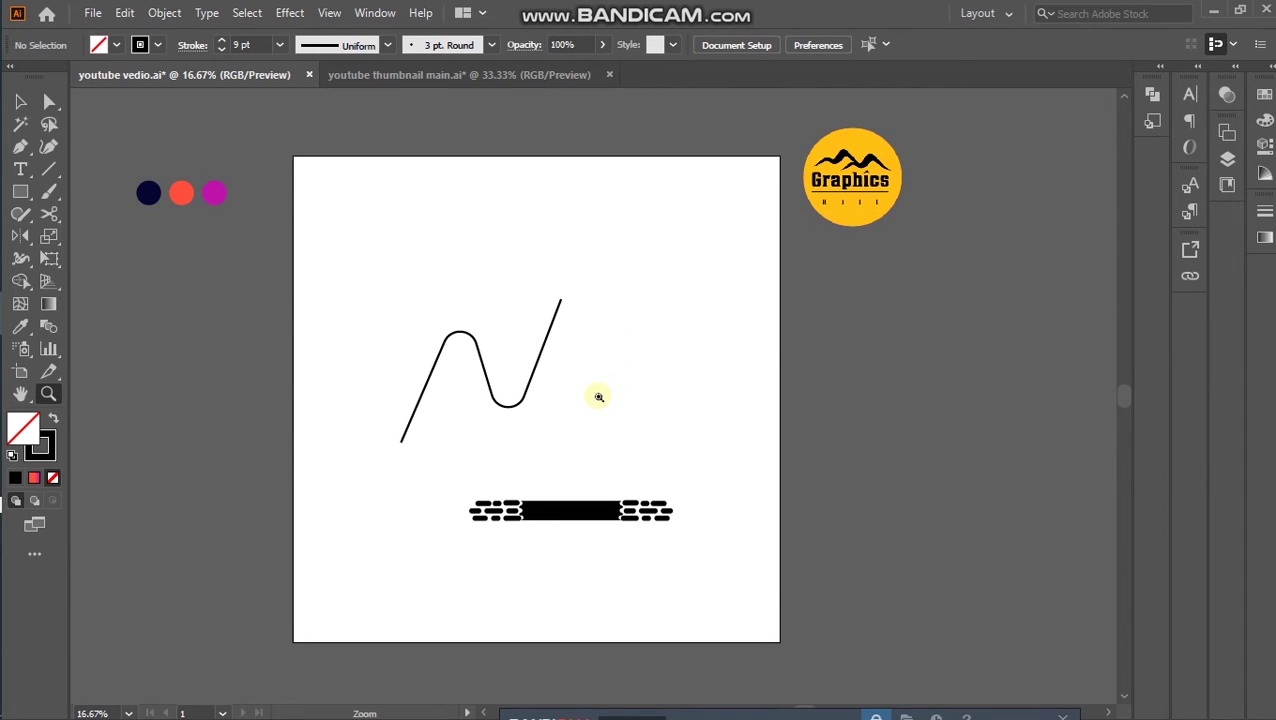
left_click(598, 397)
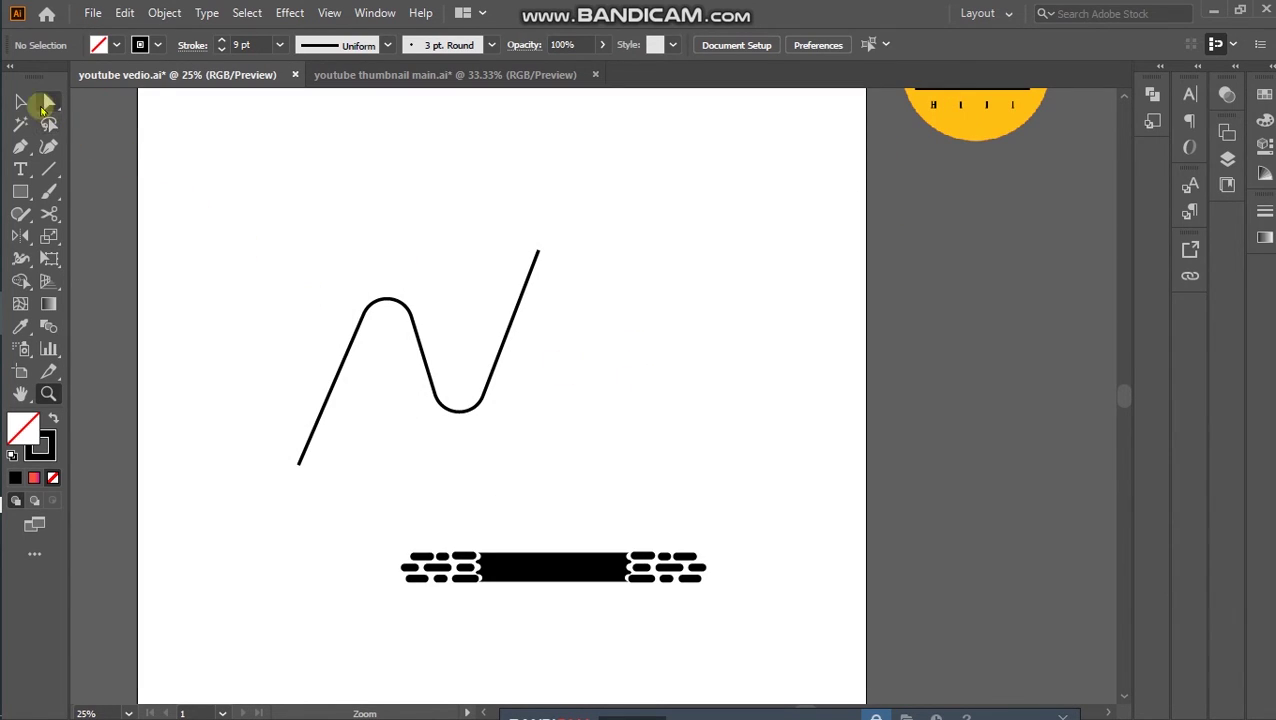
left_click(20, 101)
scroll(711, 436, "down", 1)
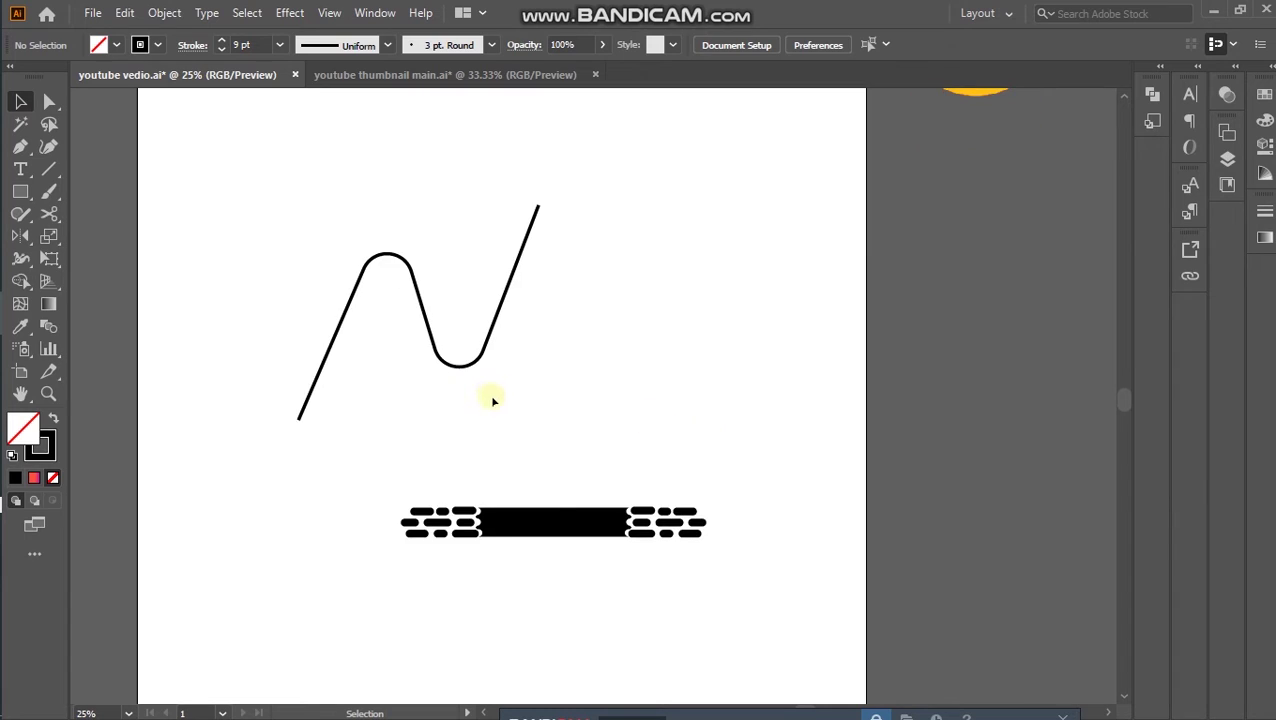
Open the Brushes panel and save the selected speed-line bar as new Art Brush 2
left_click_drag(554, 455, 631, 567)
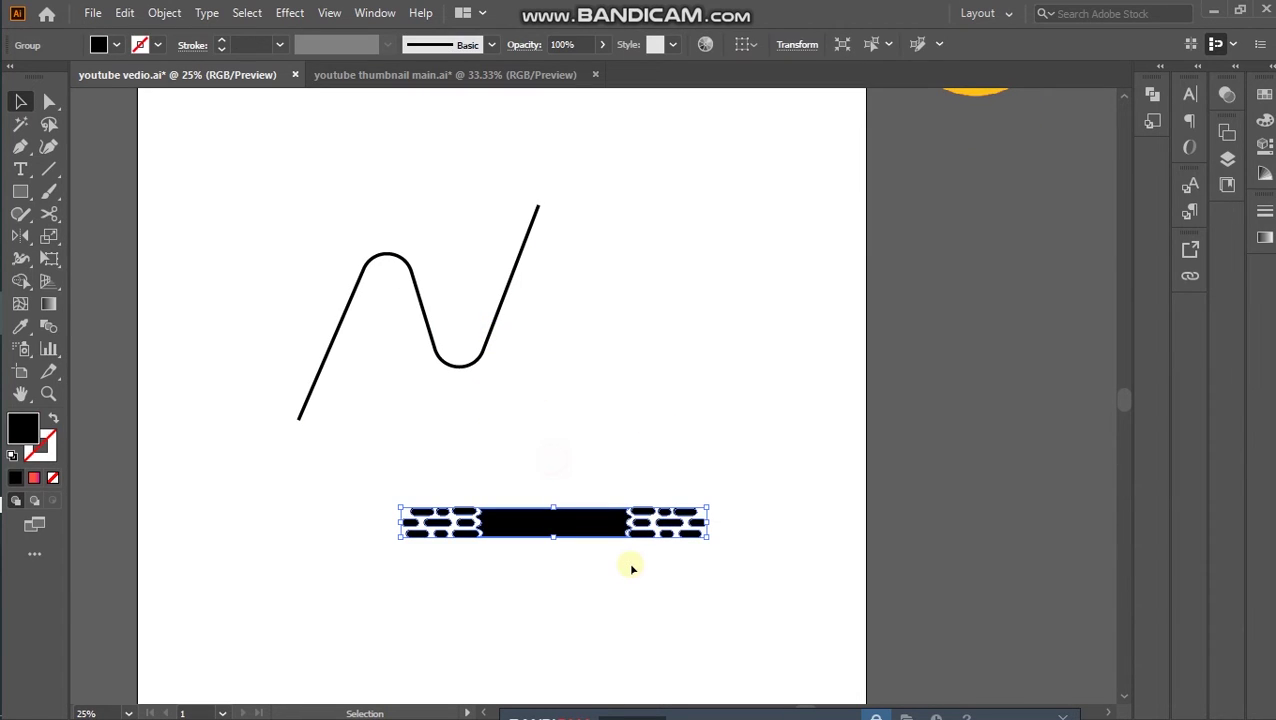
left_click(384, 14)
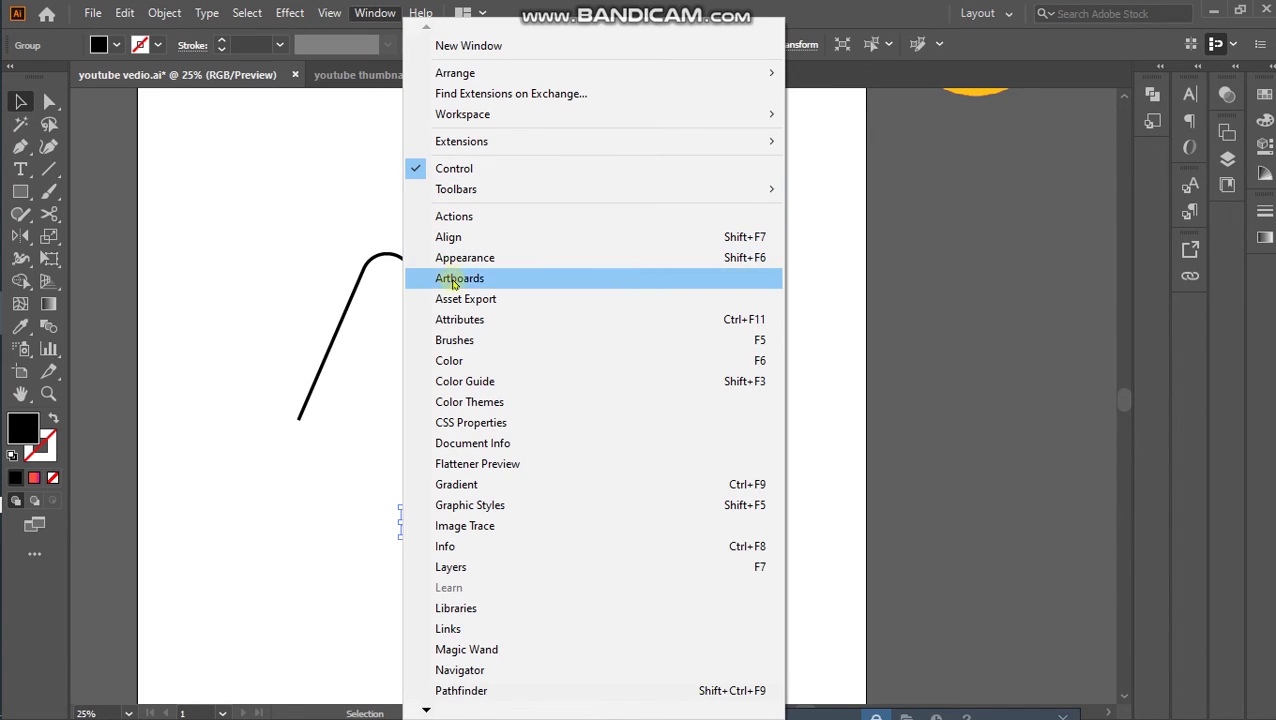
left_click(465, 340)
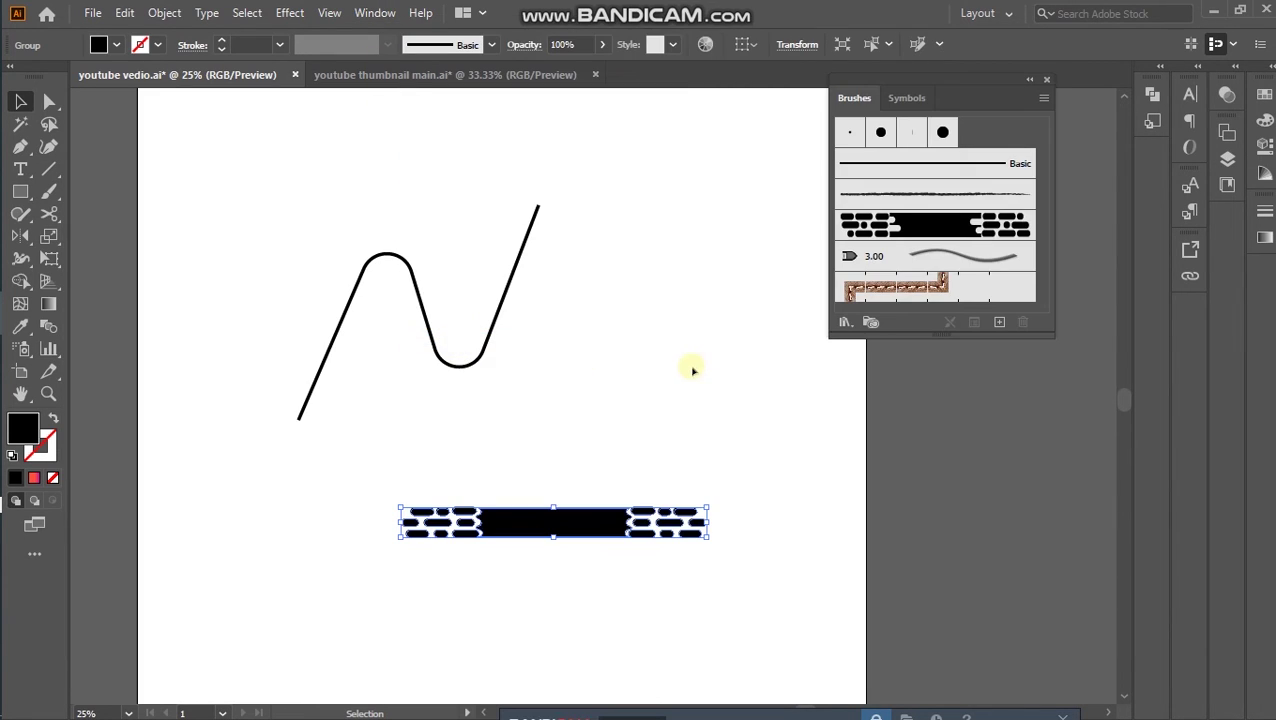
left_click(672, 443)
left_click_drag(516, 445, 640, 575)
left_click(1000, 322)
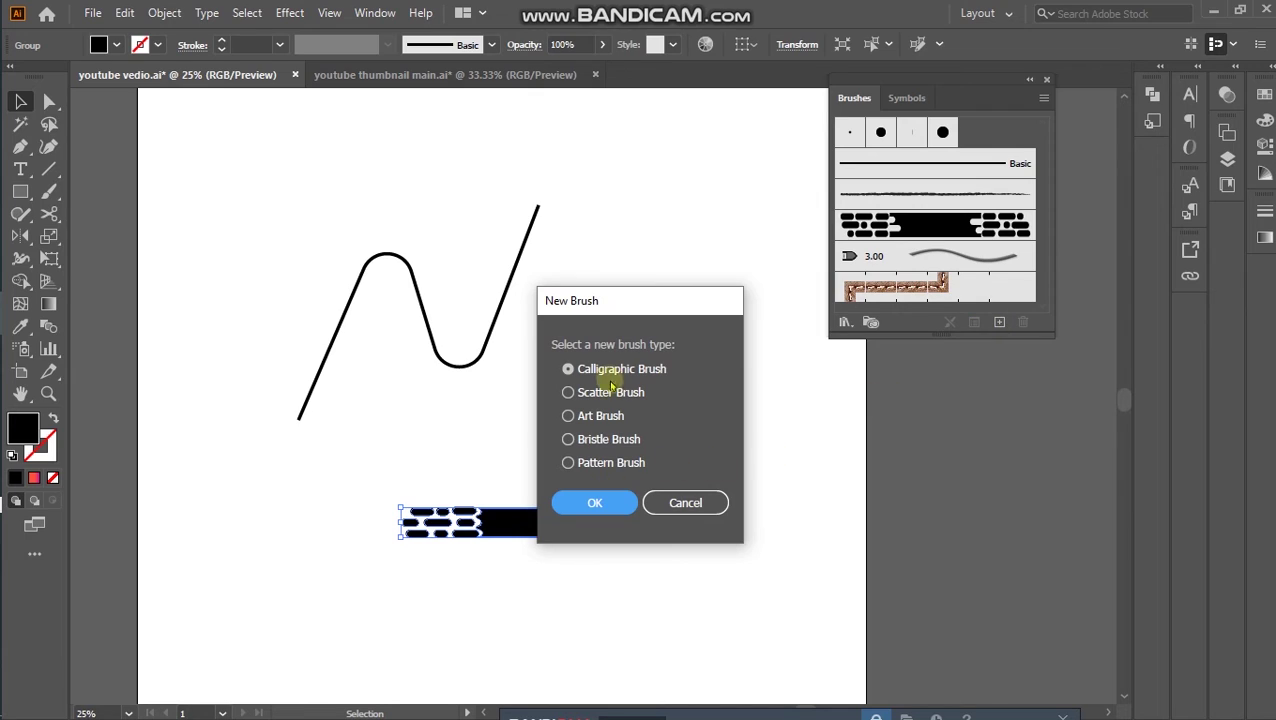
left_click(605, 418)
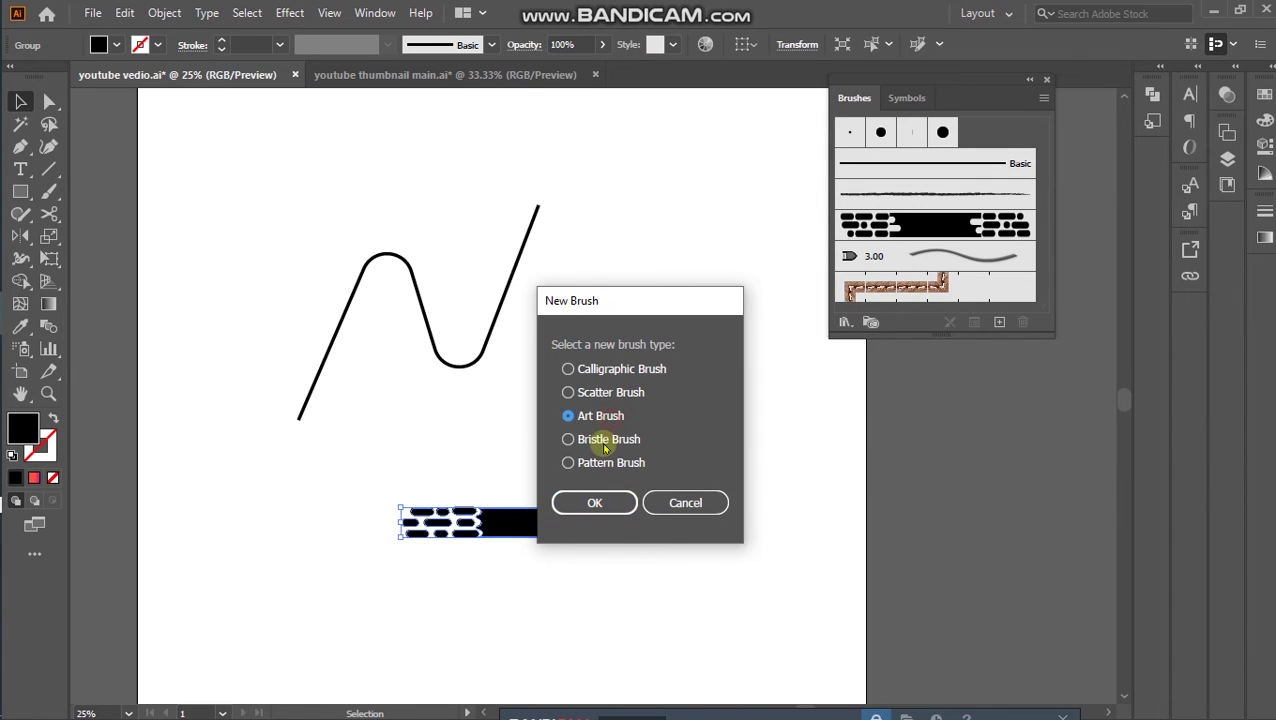
left_click(606, 507)
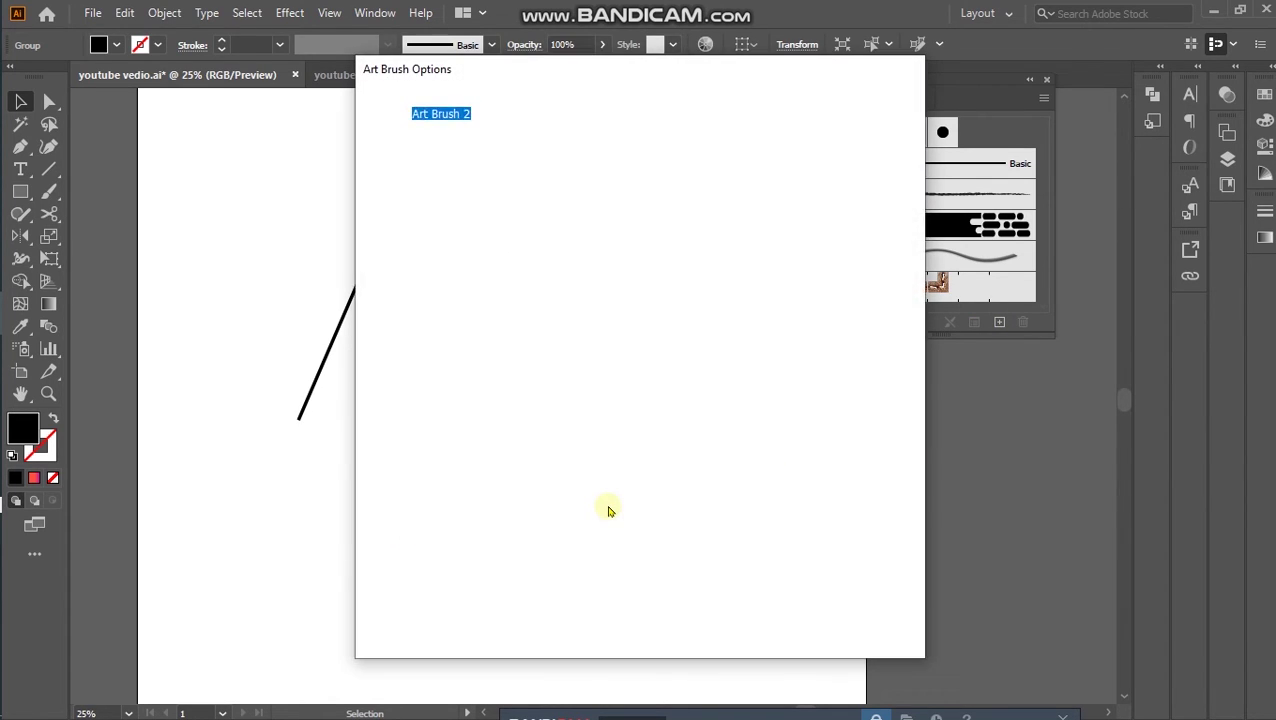
left_click(775, 622)
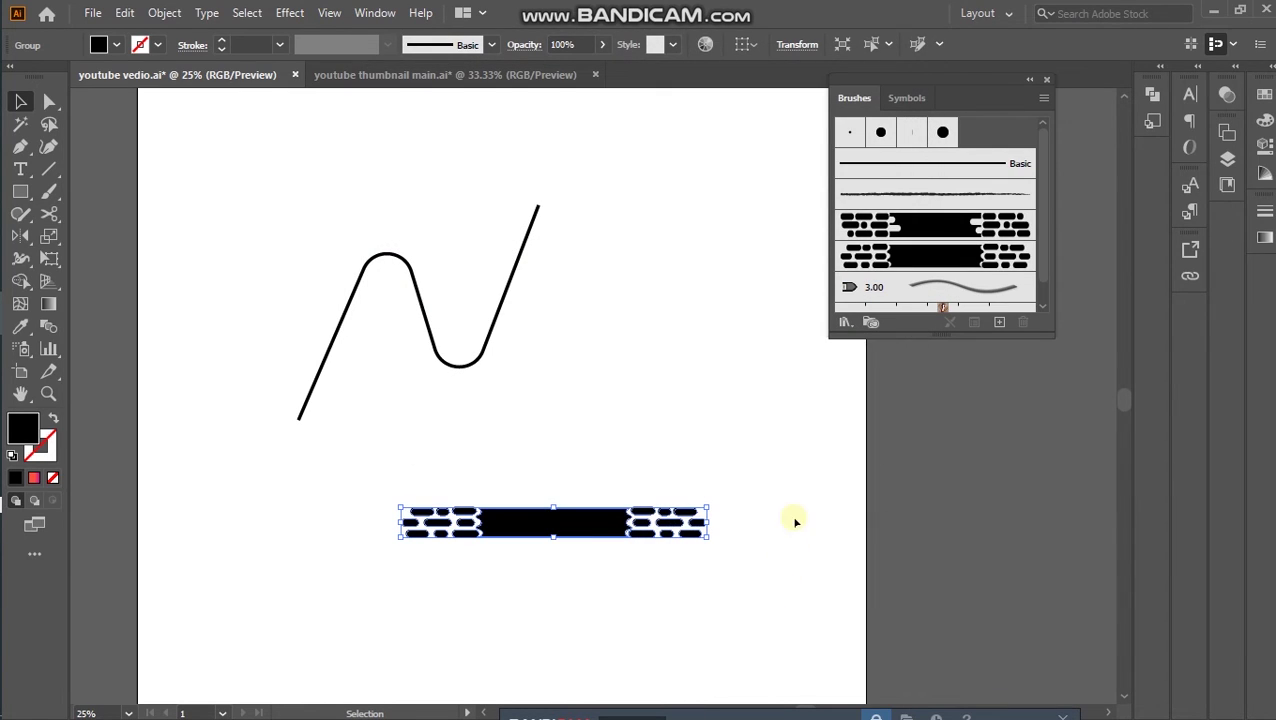
left_click(798, 508)
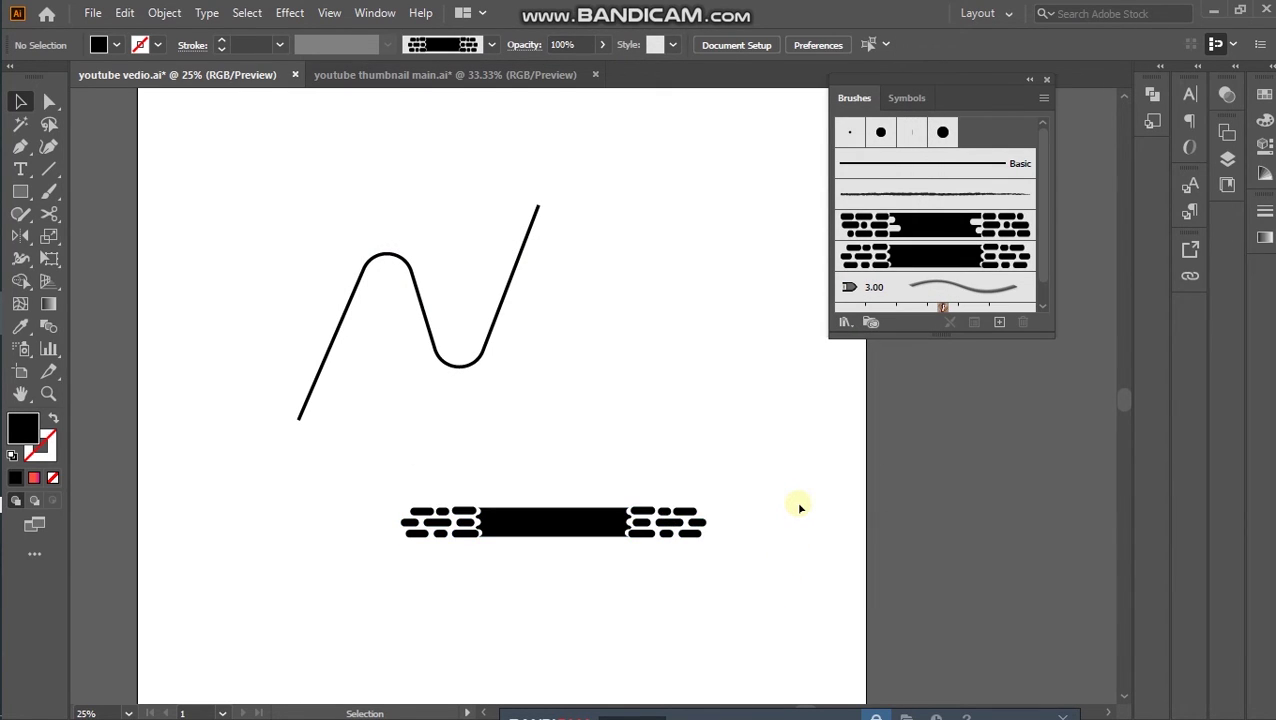
scroll(794, 400, "down", 1)
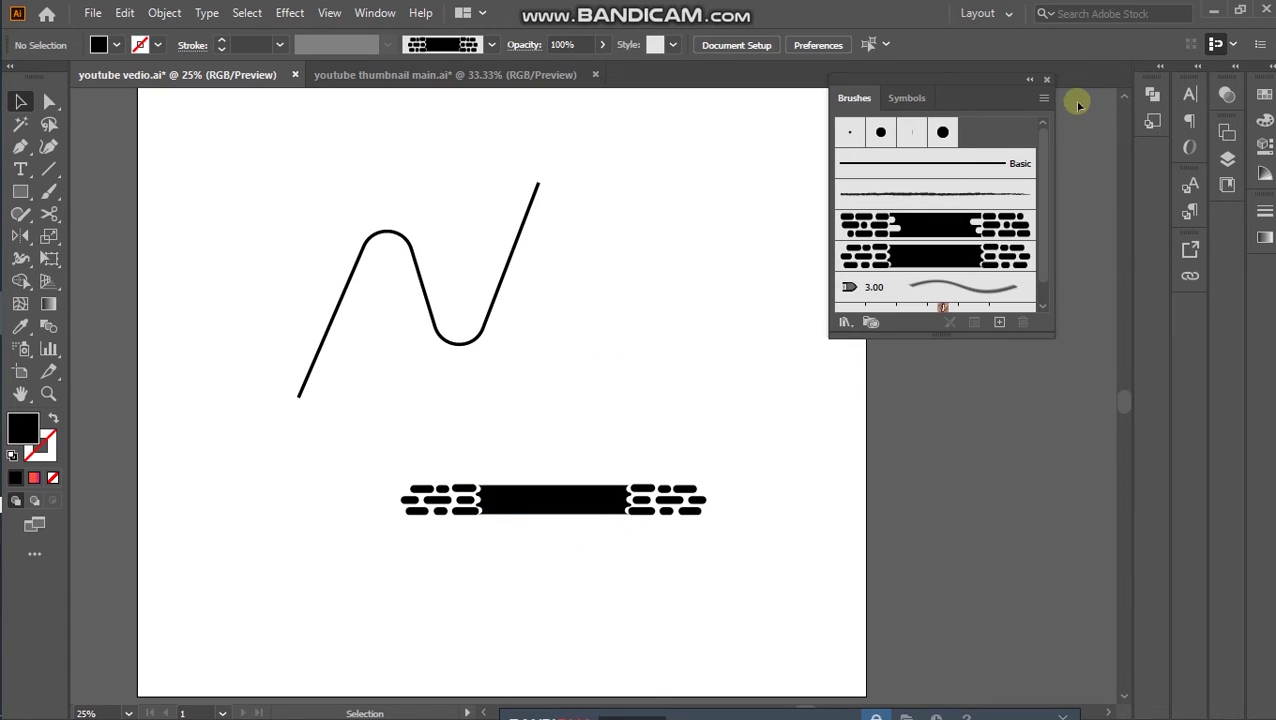
Apply the speed-line art brush to the wavy N path and raise its stroke to 2 pt
left_click_drag(456, 228, 561, 382)
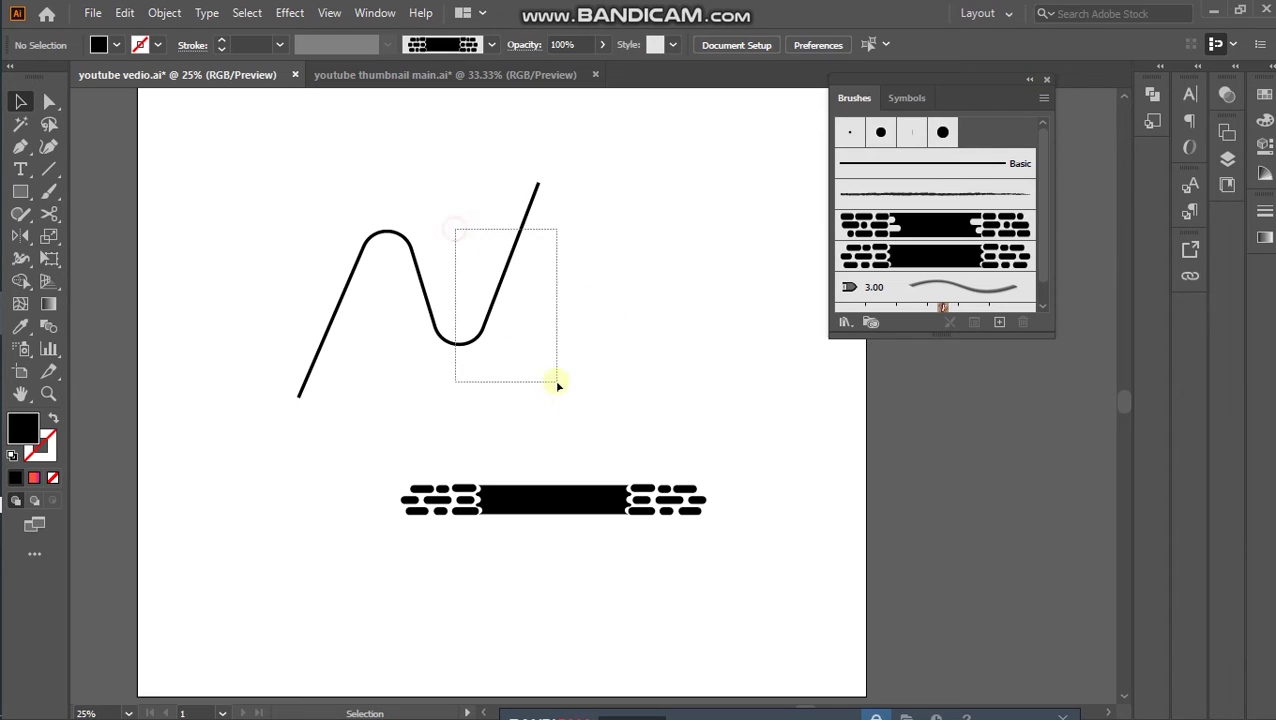
left_click(945, 258)
left_click(656, 312)
left_click_drag(305, 179, 478, 356)
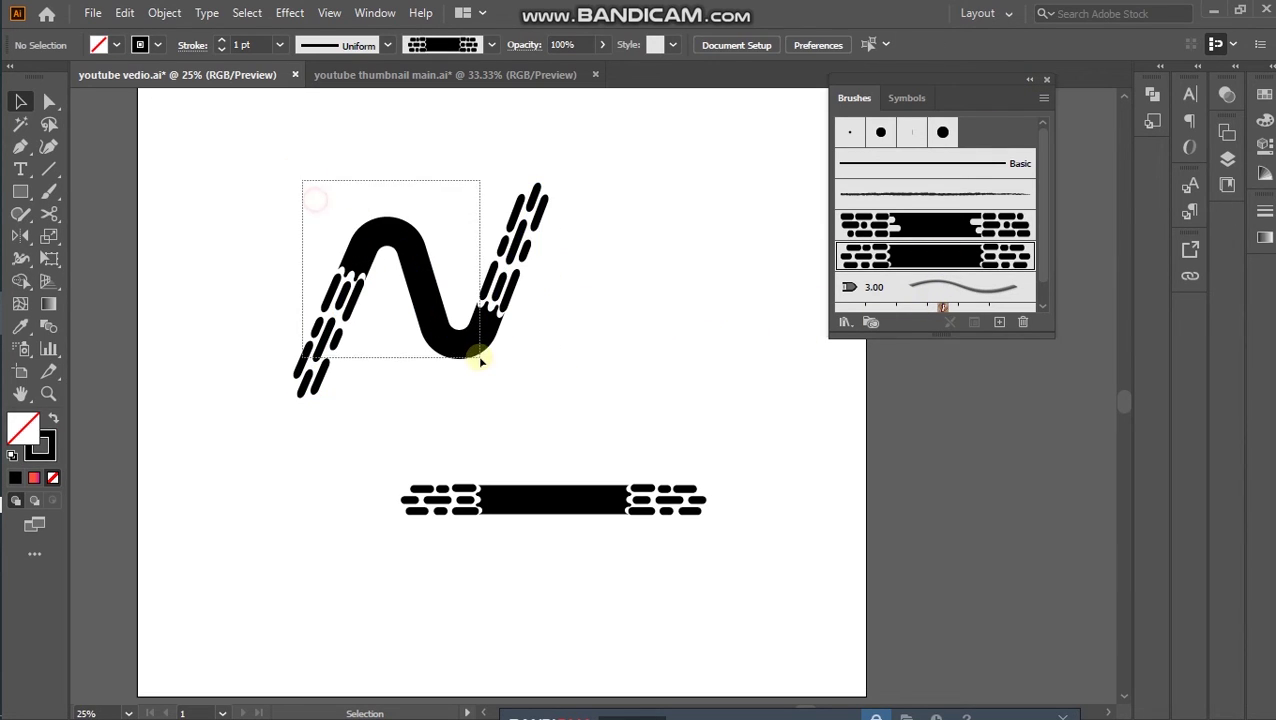
left_click(223, 42)
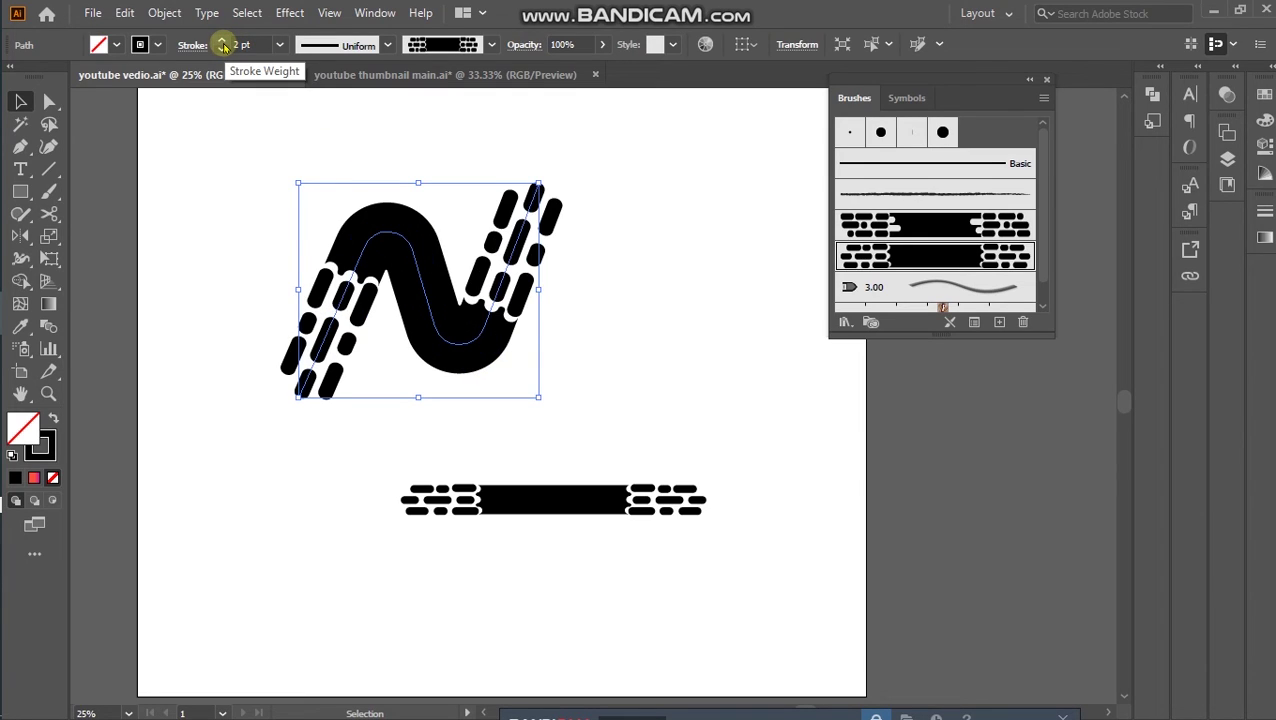
left_click(229, 183)
scroll(247, 242, "up", 1)
Try stroke weights between thinner and 3 pt, settling the brushed N at 2 pt
left_click_drag(248, 217, 567, 432)
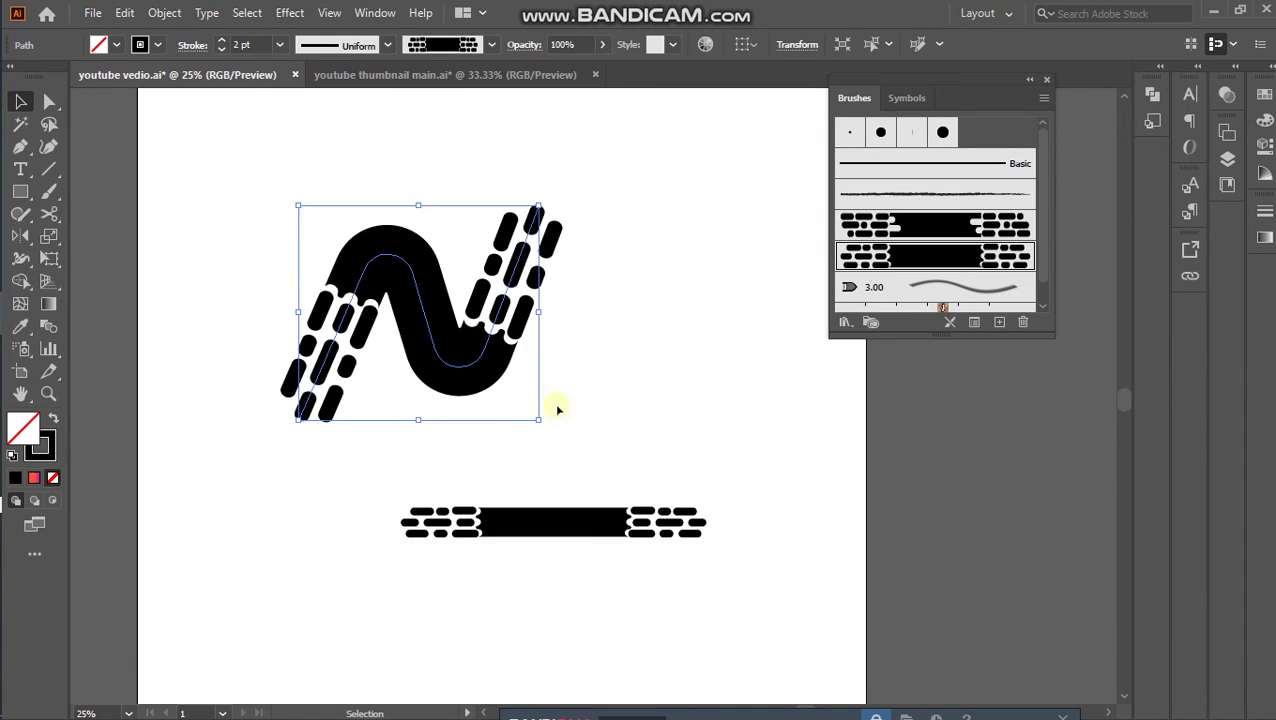
left_click(222, 52)
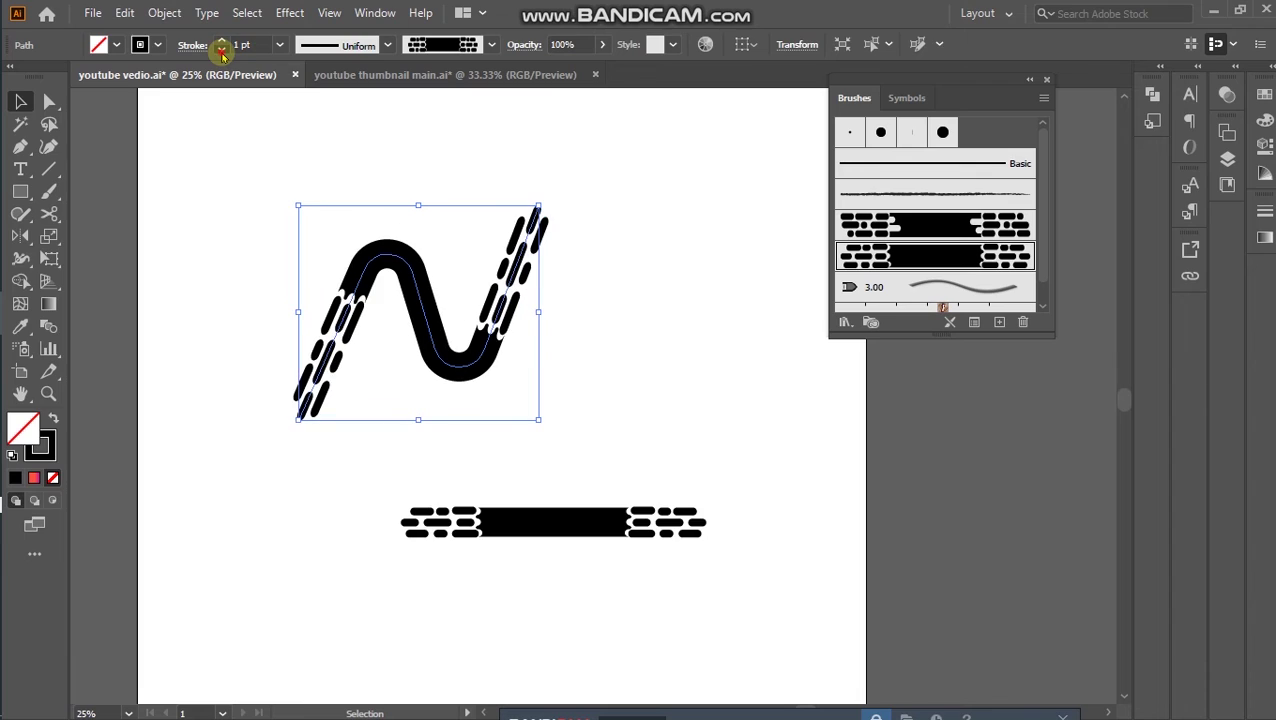
left_click(222, 52)
left_click(221, 42)
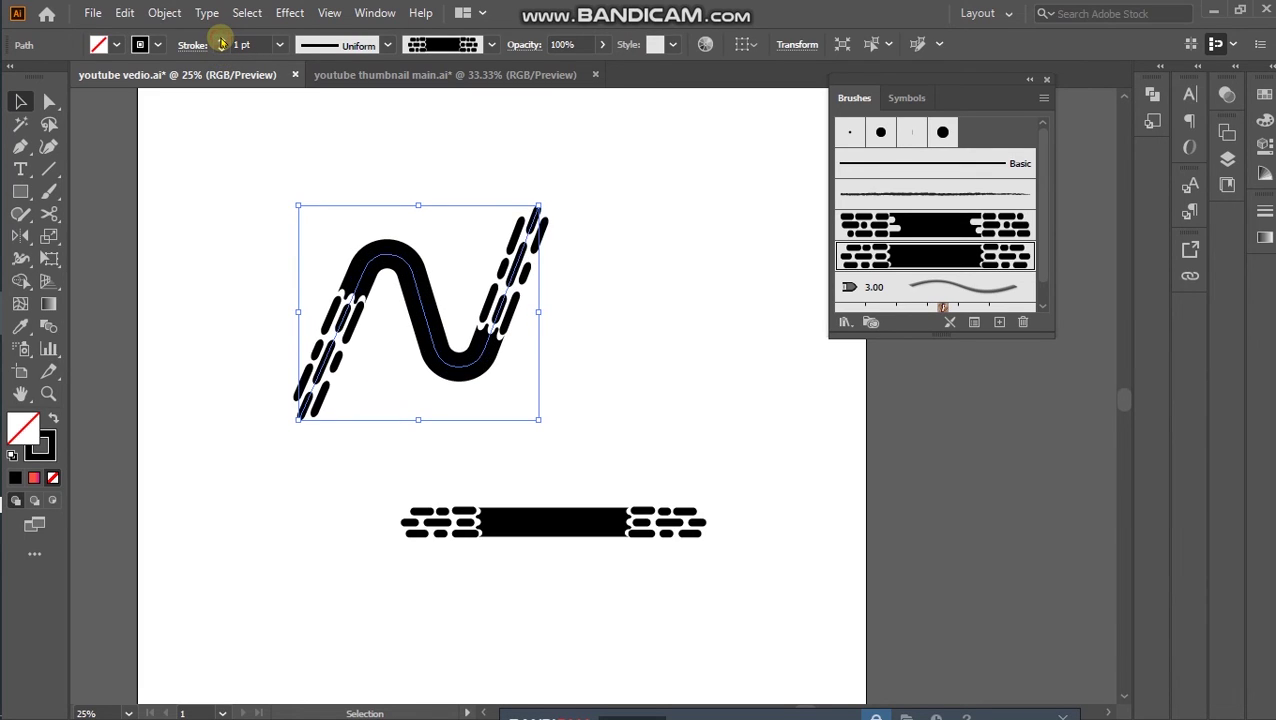
left_click(221, 42)
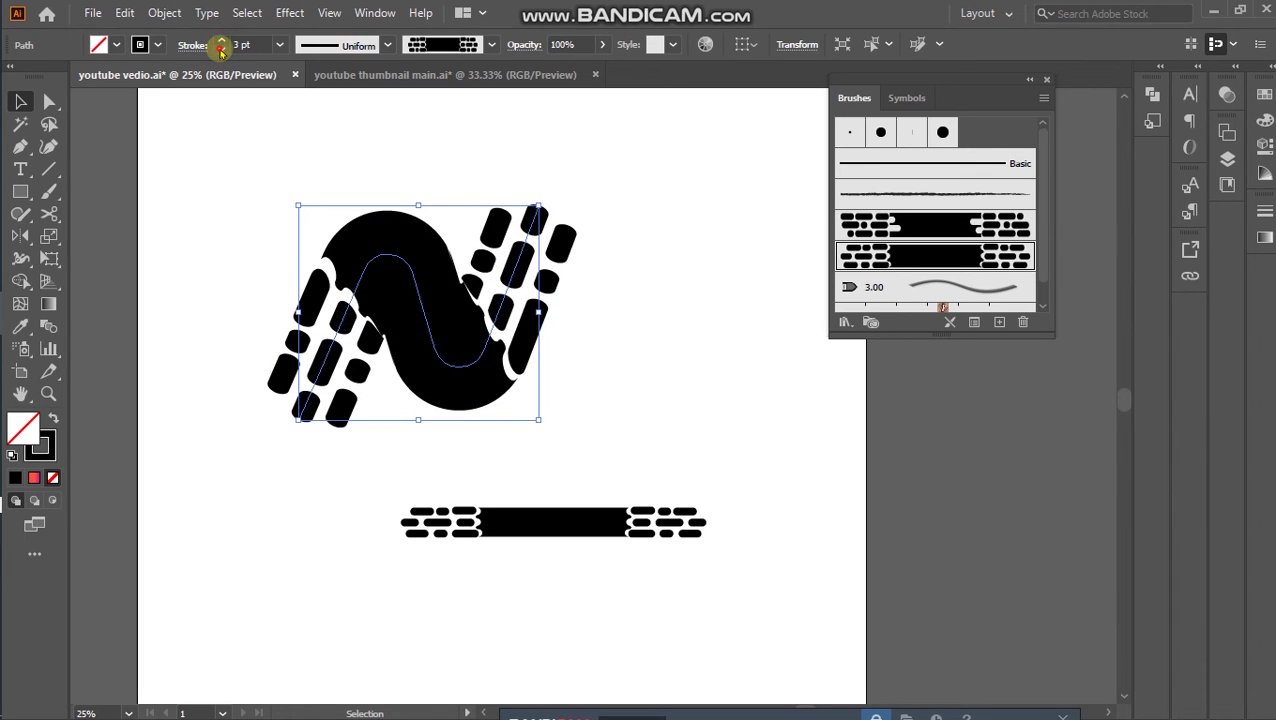
left_click(222, 52)
left_click(228, 182)
left_click(448, 355)
left_click(162, 13)
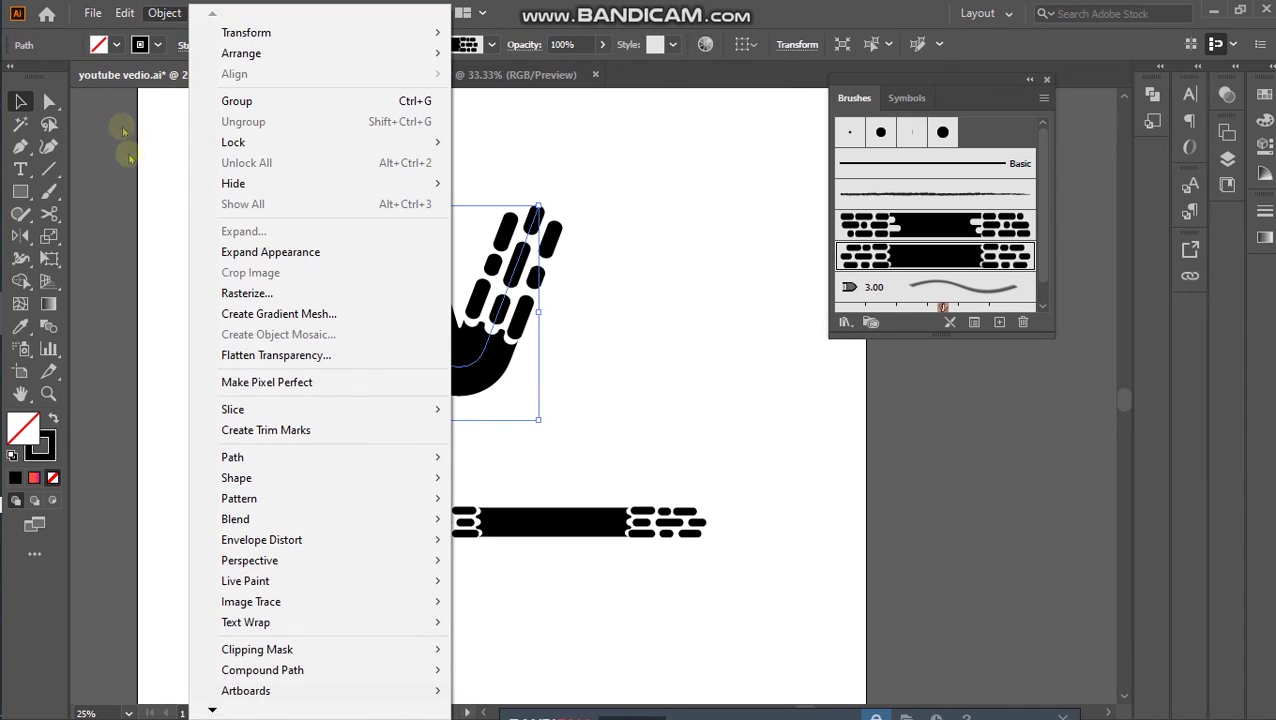
Expand the N's brush appearance into shapes and close the brush library
left_click(235, 255)
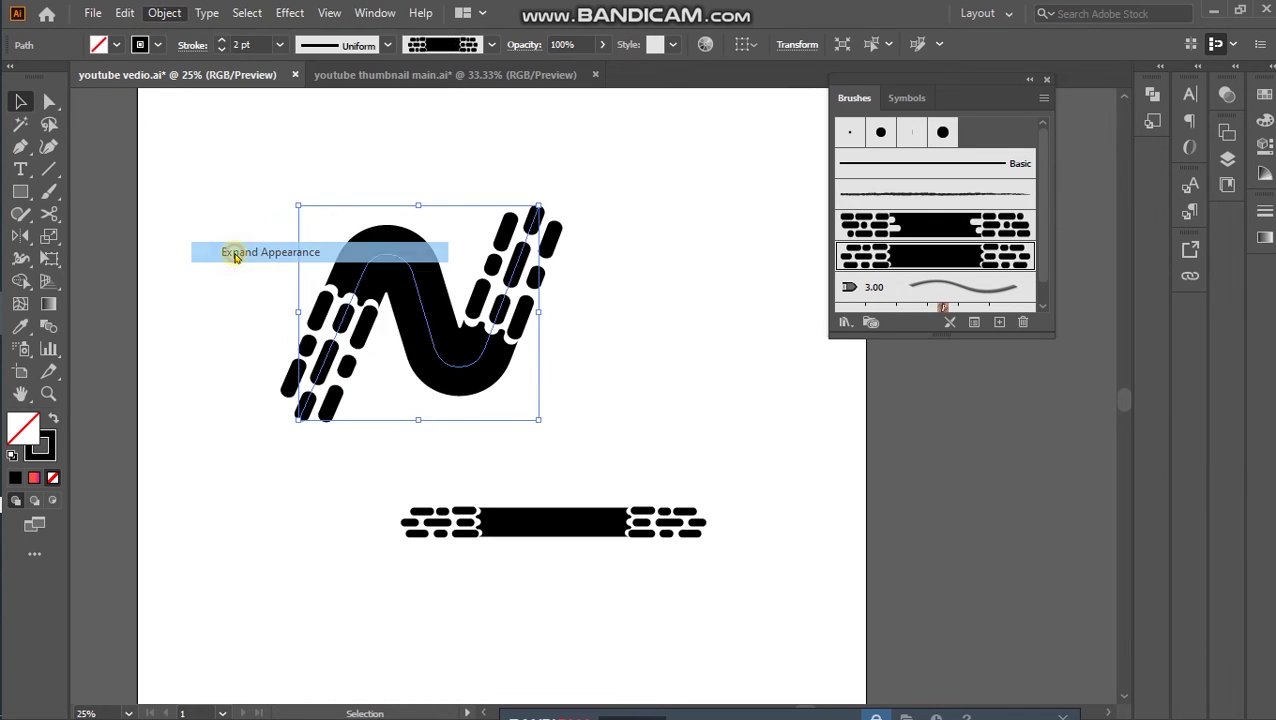
left_click(714, 428)
left_click(1047, 81)
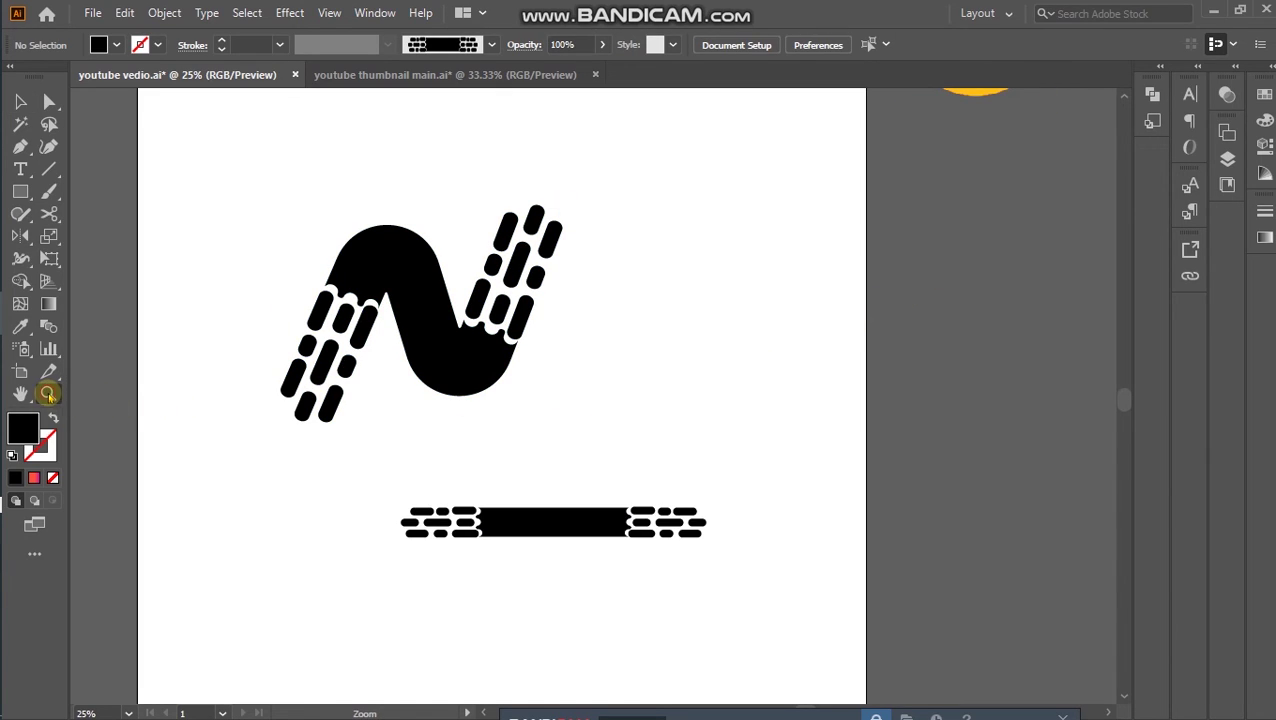
left_click(506, 460, "alt")
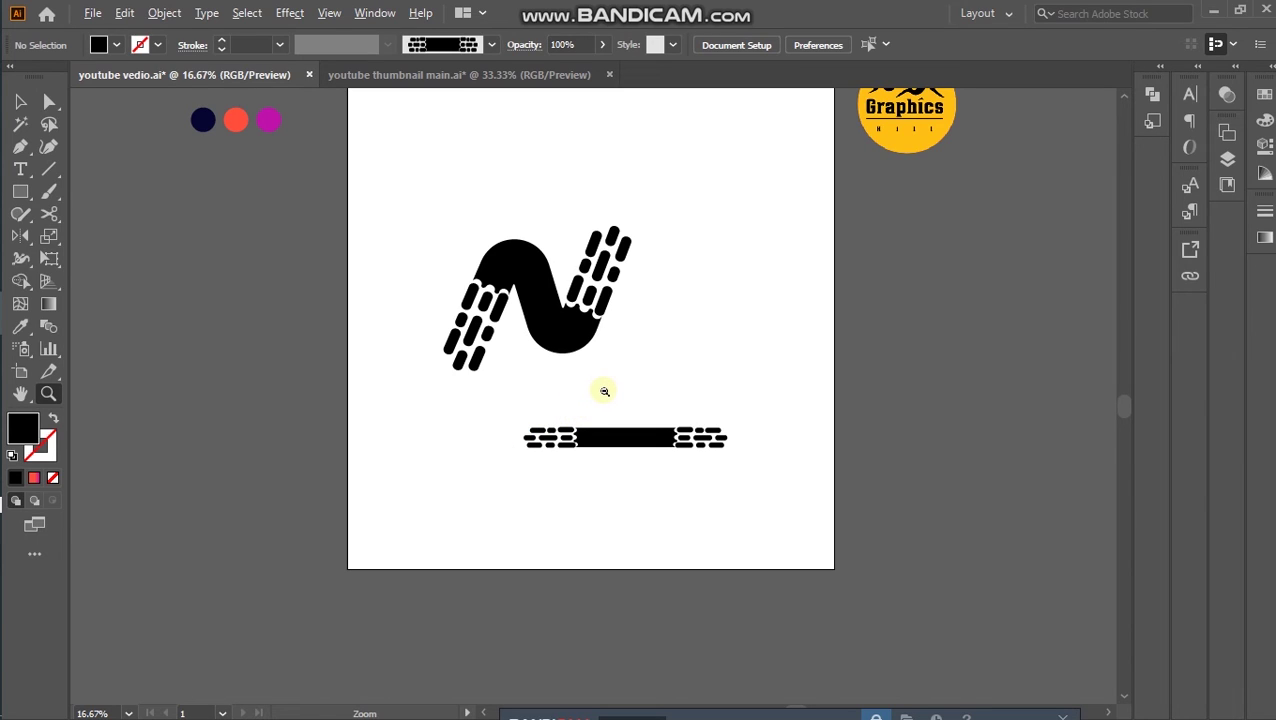
left_click(604, 391, "alt")
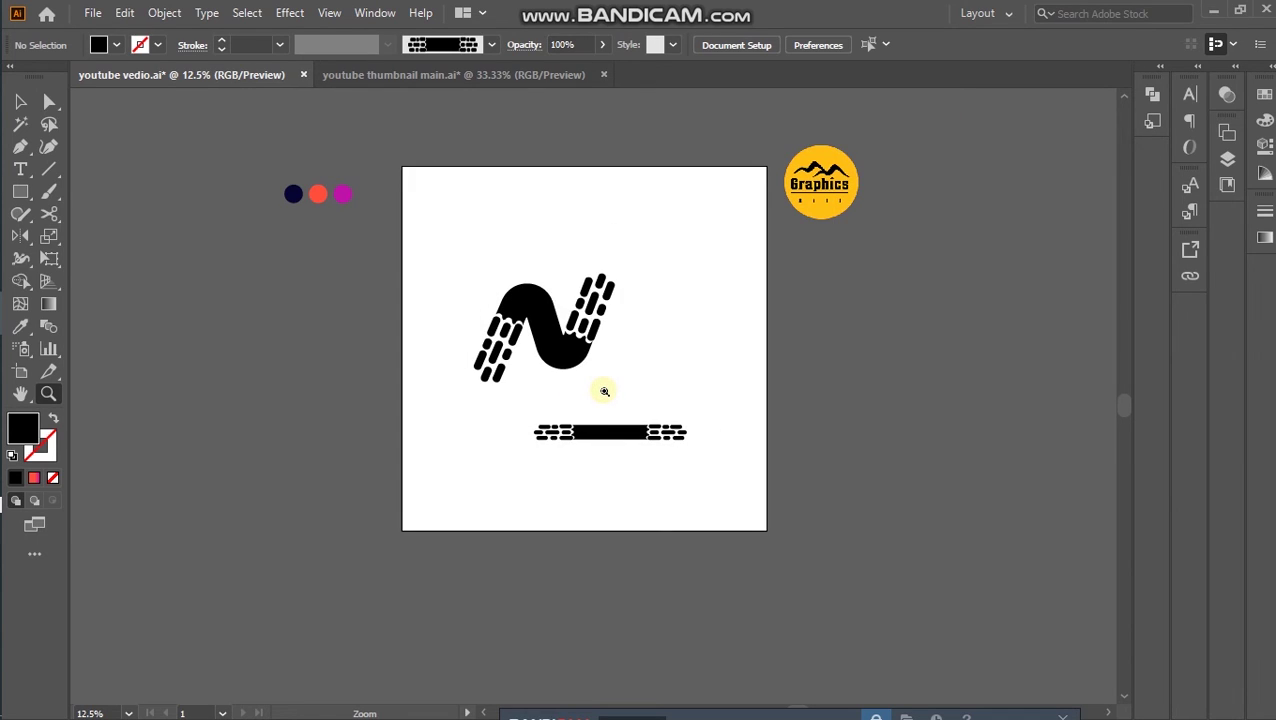
left_click(604, 391)
Delete the sample speed-line bar with Edit > Clear
left_click(20, 101)
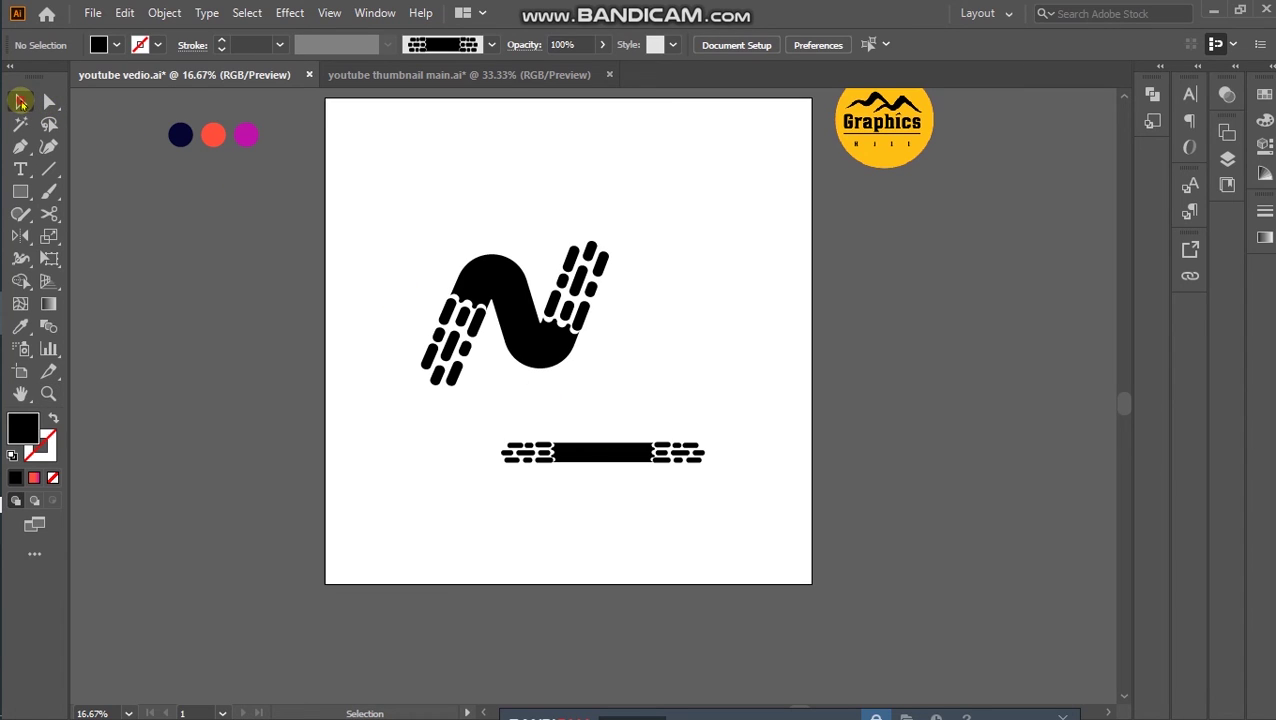
mouse_move(516, 398)
left_mouse_down()
mouse_move(613, 489)
mouse_move(666, 510)
left_mouse_up()
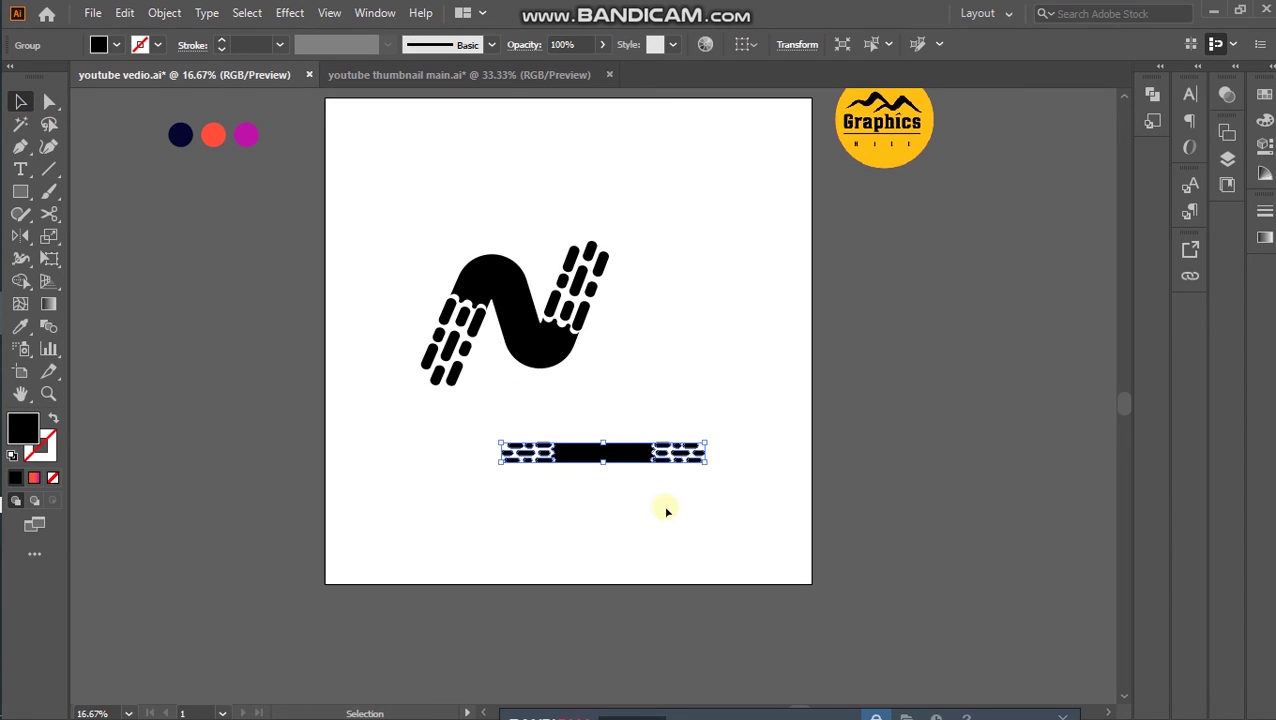
left_click(118, 14)
left_click(157, 82)
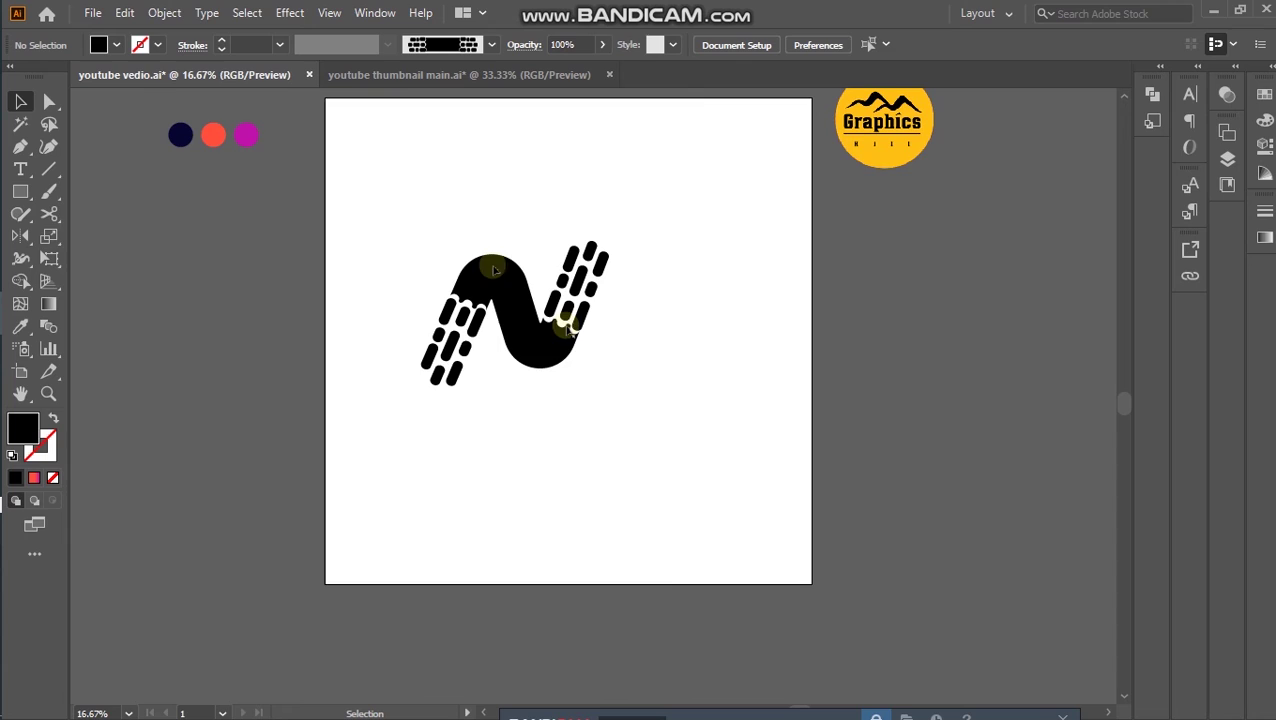
Move the whole N artwork to the centre of the artboard
scroll(596, 383, "up", 2)
left_click_drag(427, 254, 600, 490)
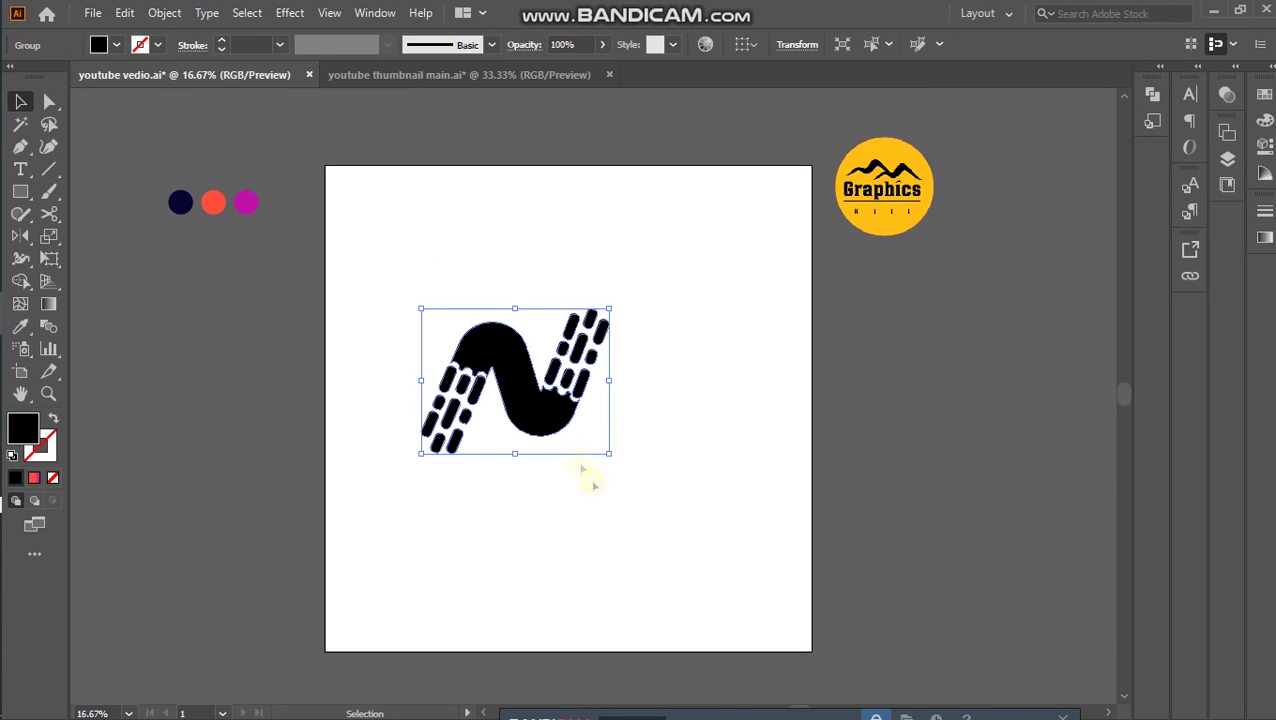
left_click_drag(565, 426, 620, 434)
left_click(720, 456)
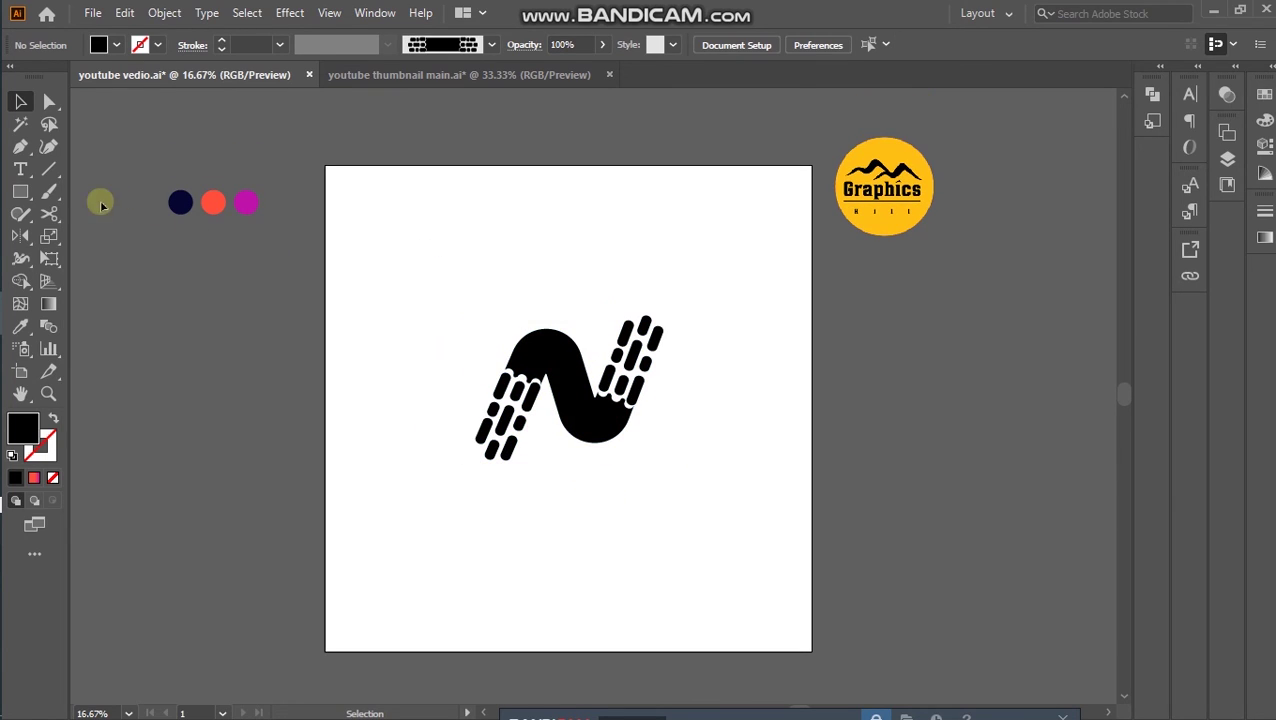
left_click(22, 190)
Draw a 2000 px square covering the artboard and send it behind the N
mouse_move(325, 166)
left_mouse_down()
mouse_move(396, 431)
mouse_move(812, 651)
left_mouse_up()
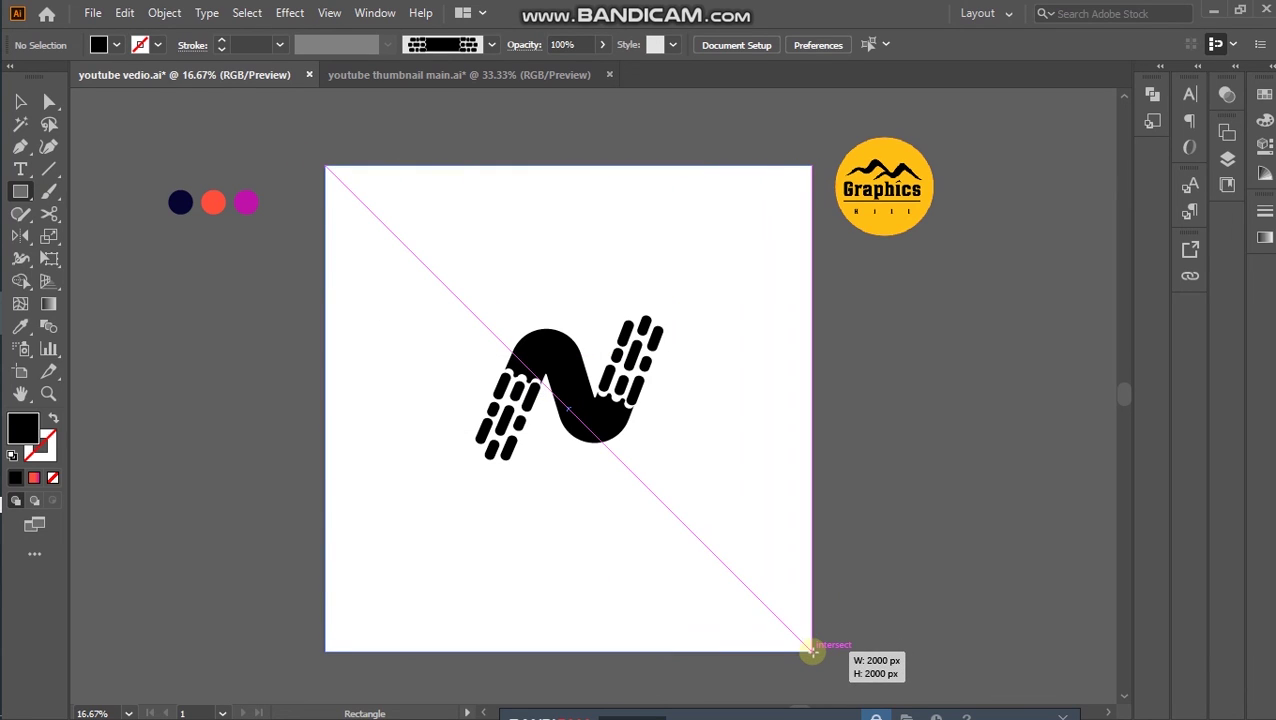
left_click_drag(812, 651, 812, 651)
left_click(21, 101)
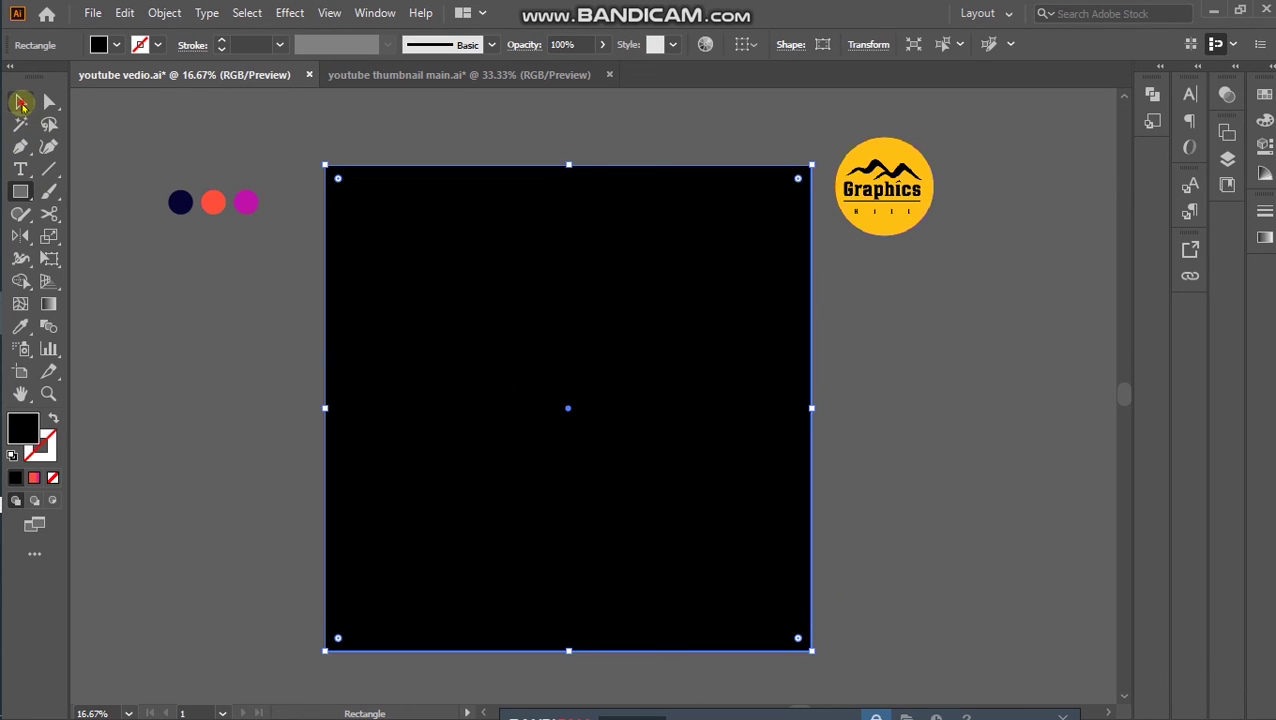
right_click(443, 360)
mouse_move(494, 624)
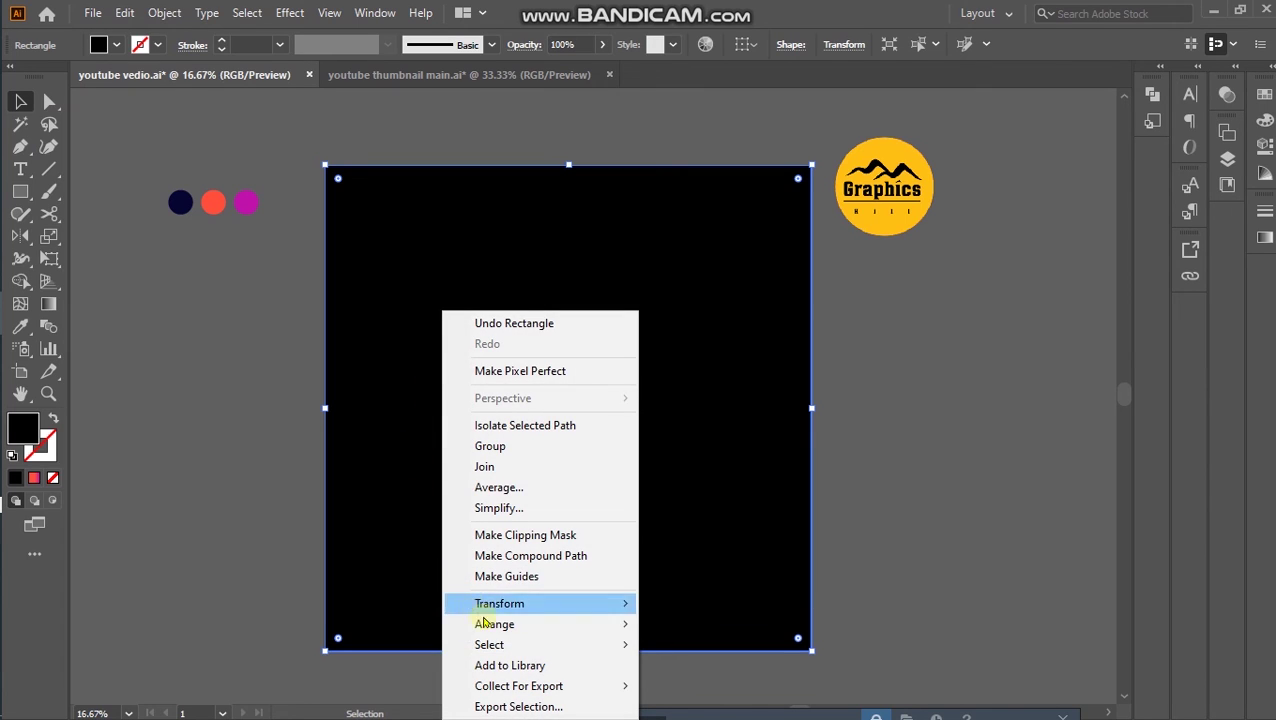
left_click(672, 597)
Fill the square with the navy swatch colour and lock it in place
left_click(880, 520)
left_click(749, 492)
left_click(20, 326)
left_click(180, 202)
left_click(22, 102)
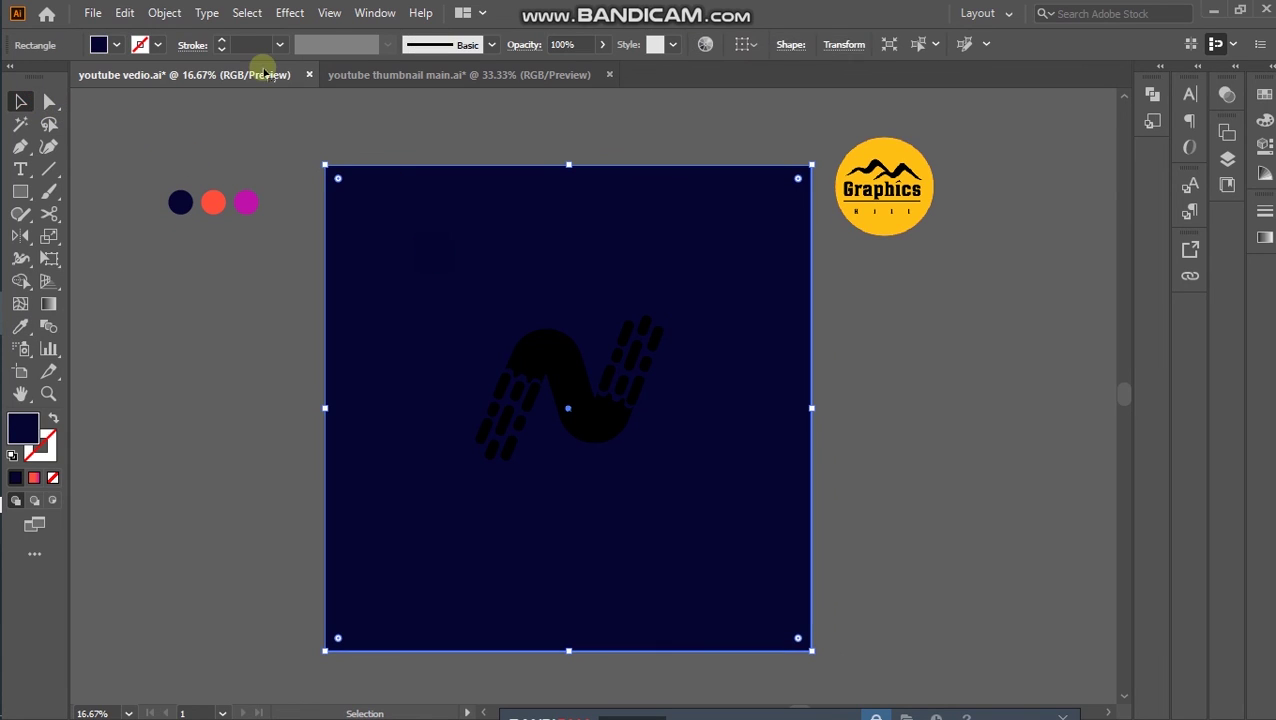
left_click(165, 13)
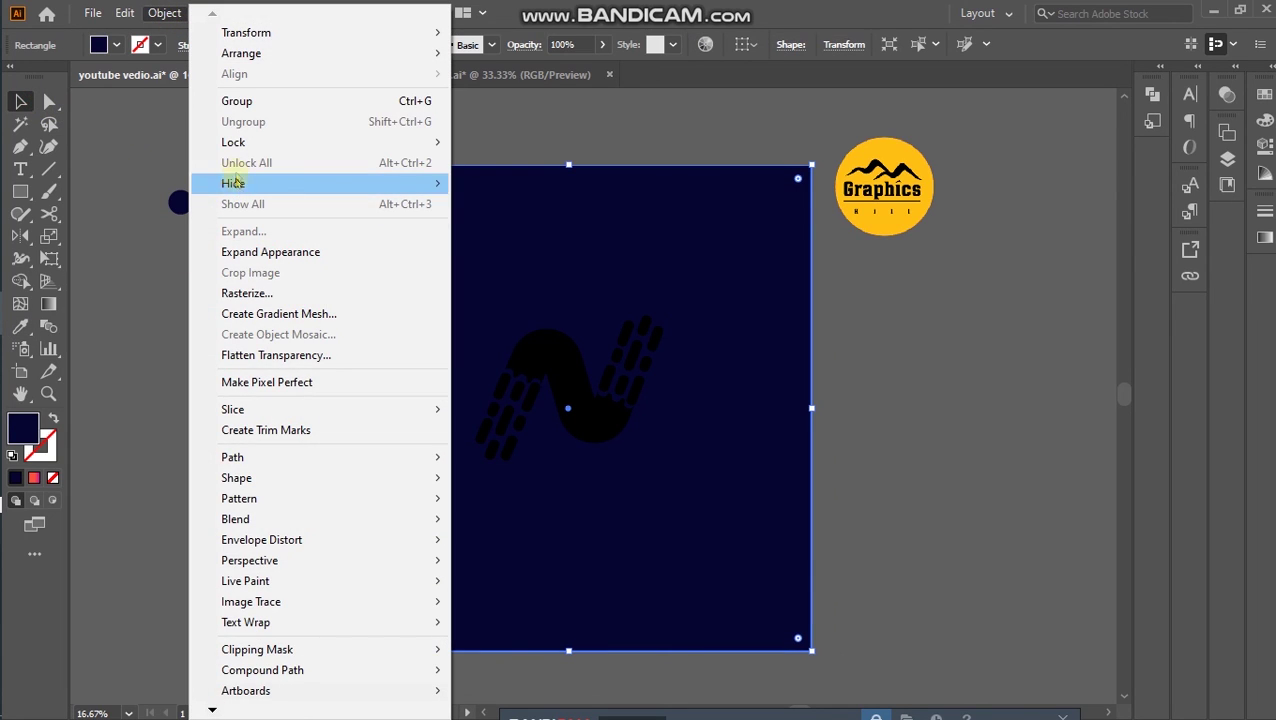
mouse_move(233, 142)
left_click(500, 141)
left_click_drag(494, 276, 712, 568)
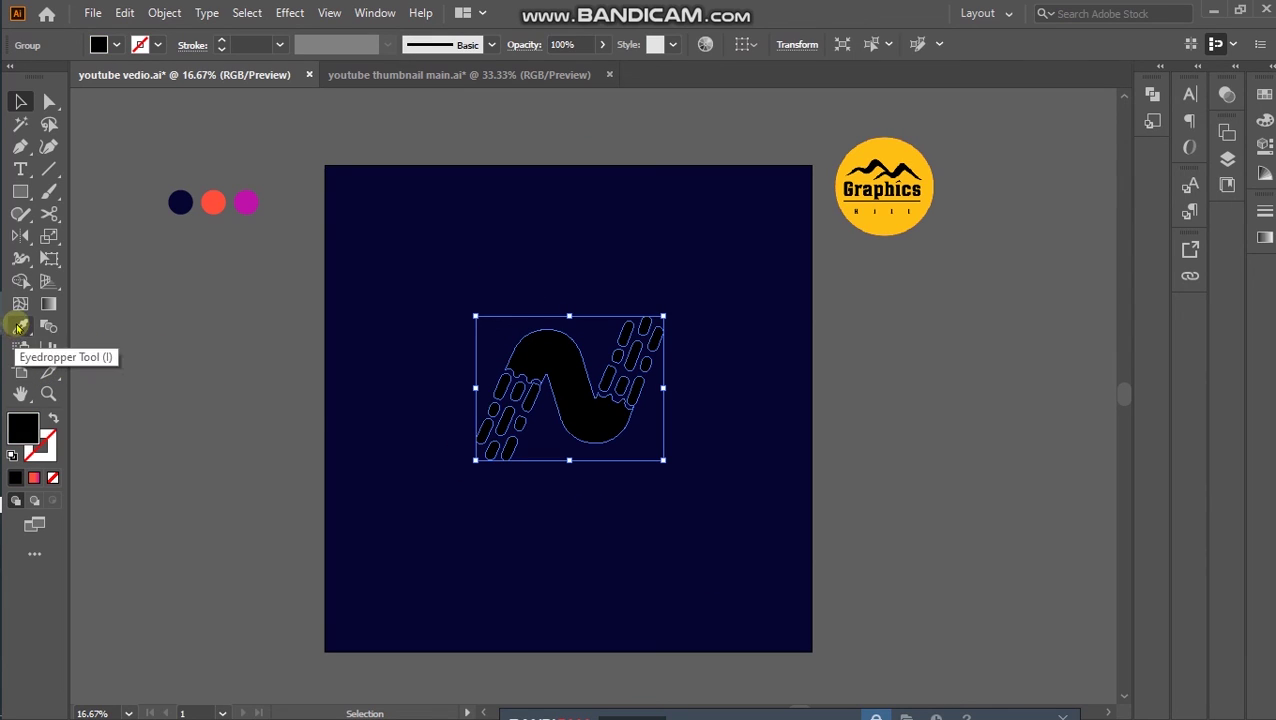
Apply the orange-to-magenta gradient to the N
left_click(49, 304)
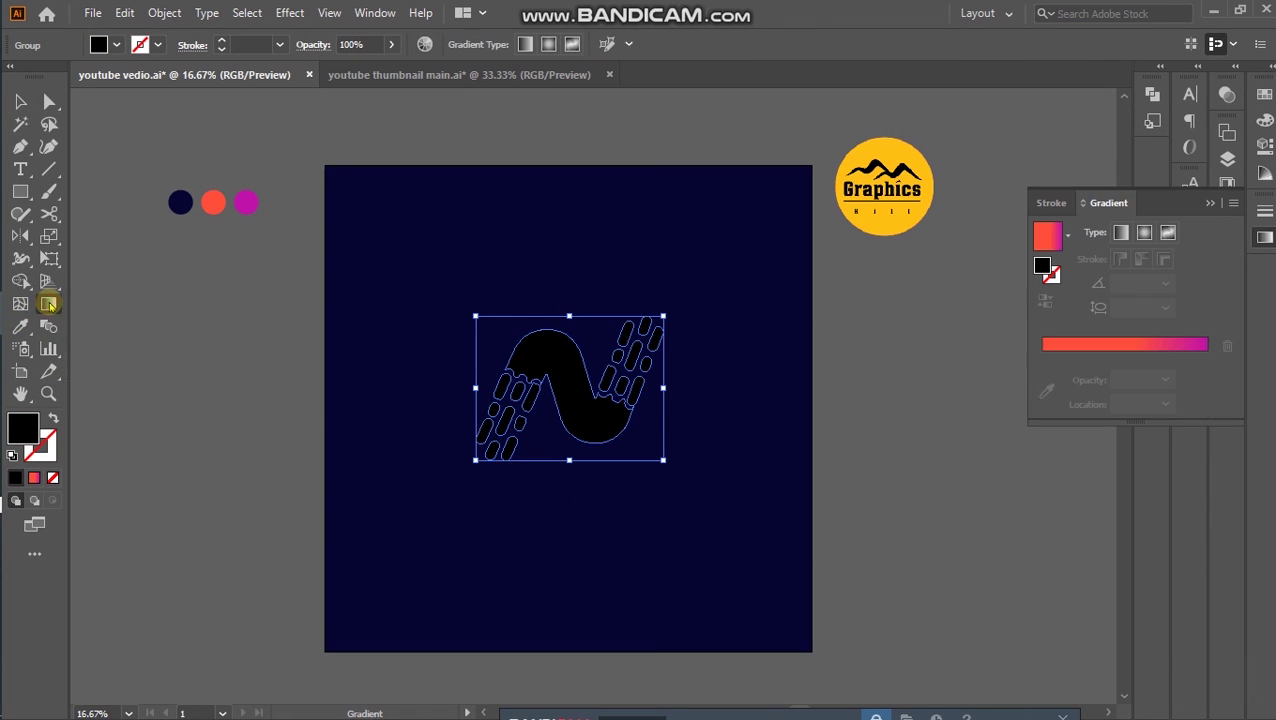
left_click(1050, 341)
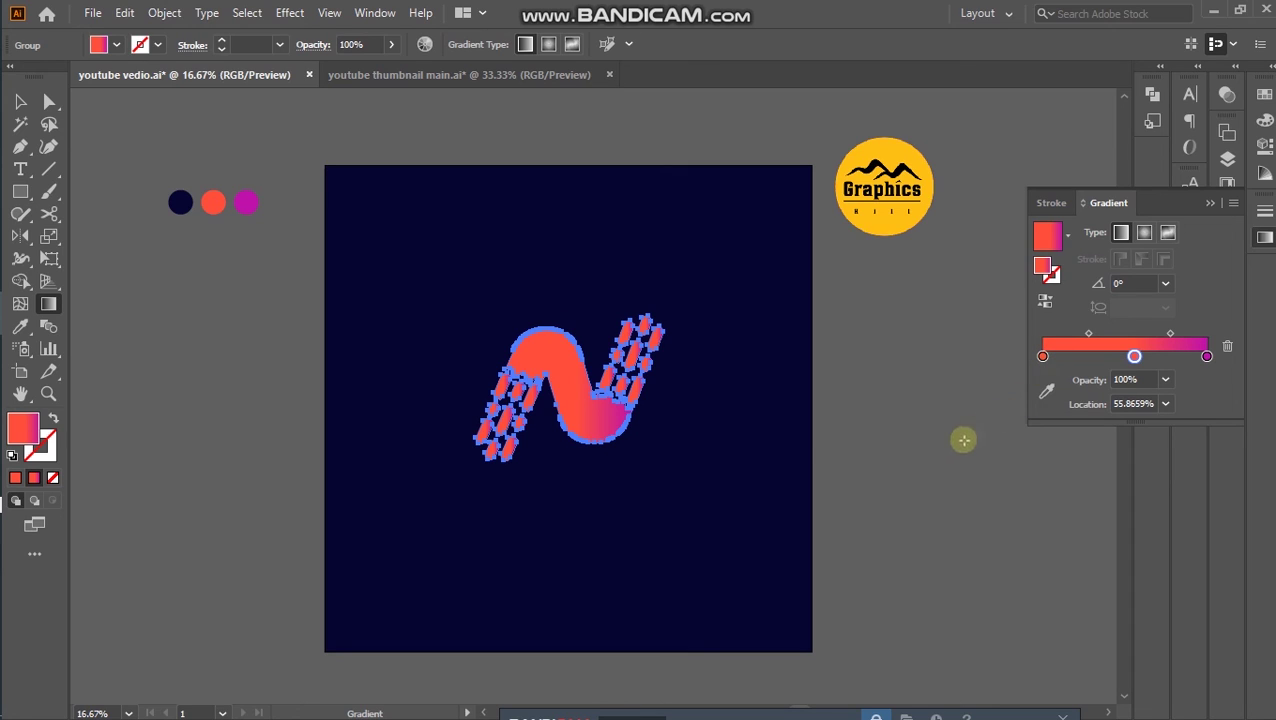
left_click(20, 101)
left_click(305, 356)
left_click(508, 352)
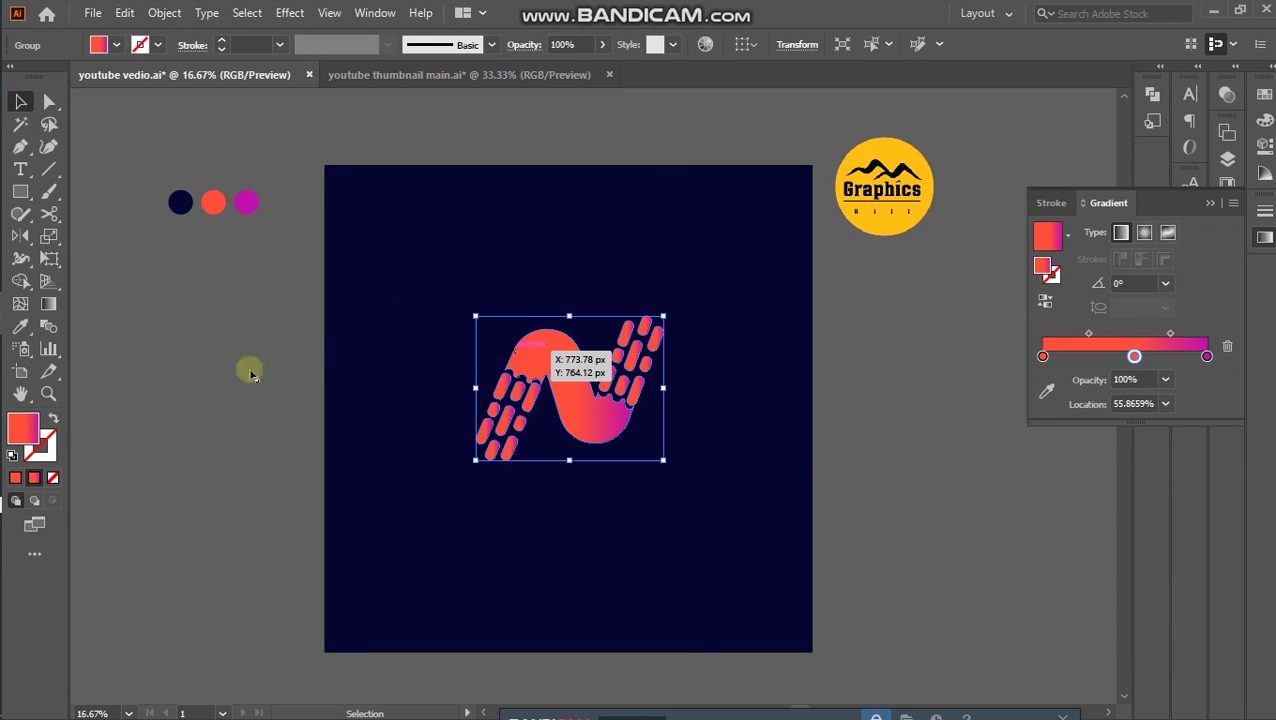
Angle the gradient to about -112.8° with orange on top, fading to magenta lower left
left_click(48, 304)
mouse_move(541, 470)
left_mouse_down()
mouse_move(597, 293)
mouse_move(524, 456)
mouse_move(553, 302)
left_mouse_up()
left_click_drag(508, 430, 503, 437)
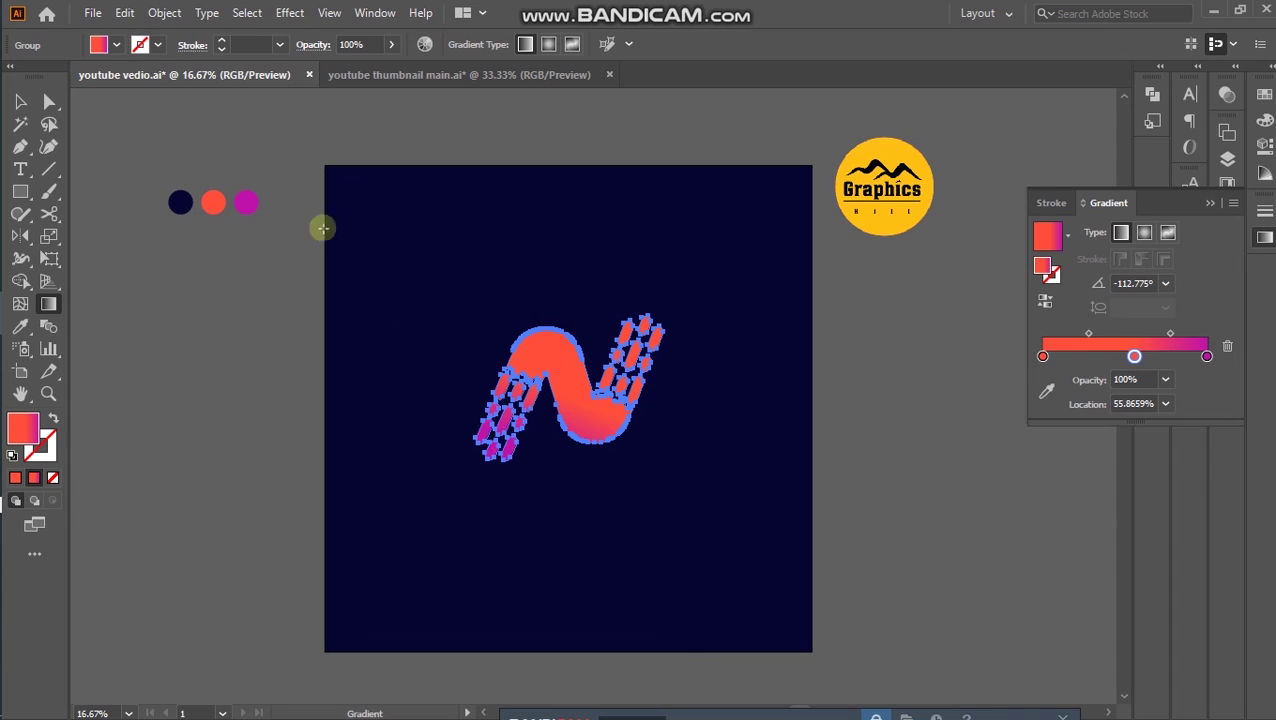
left_click(20, 101)
left_click(265, 144)
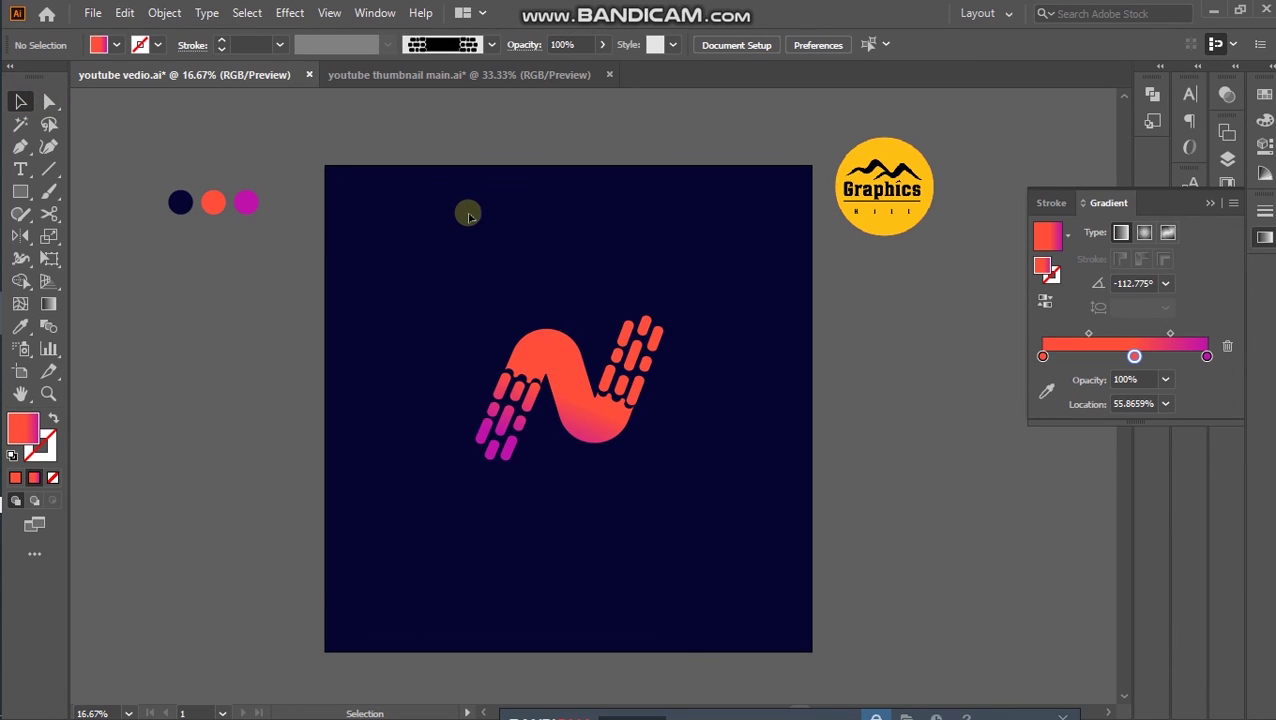
scroll(468, 215, "down", 1)
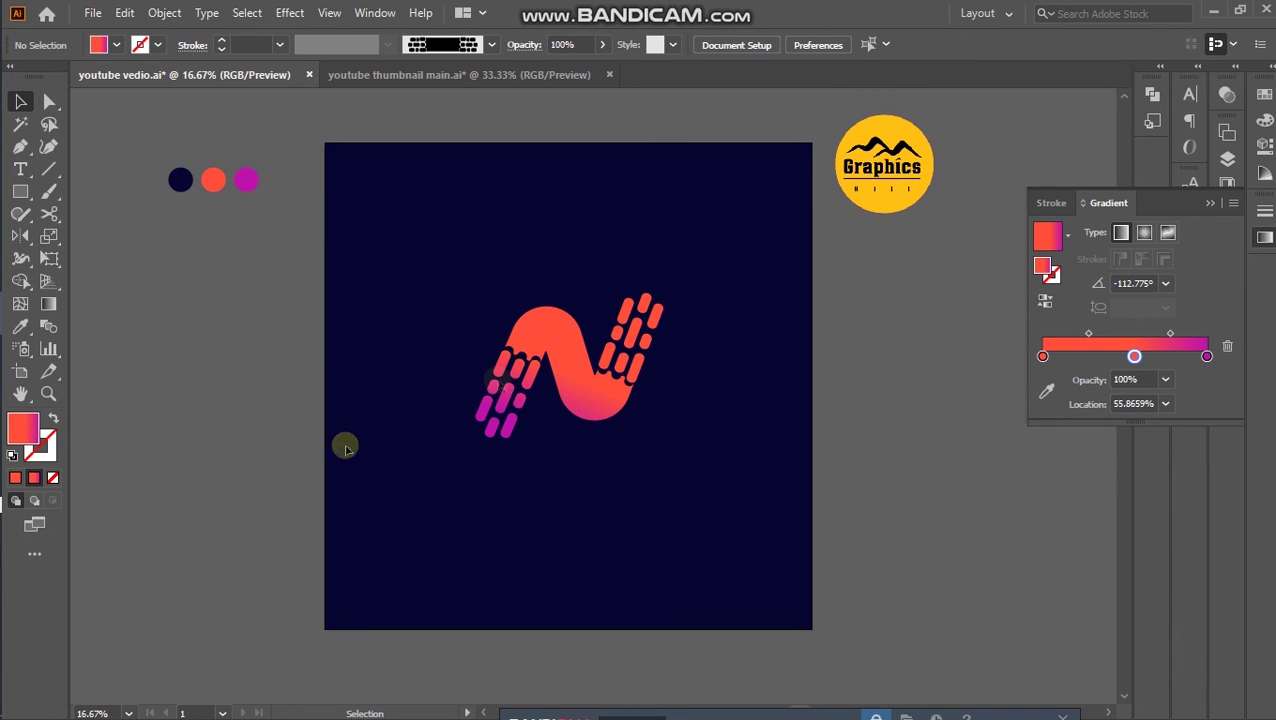
Collapse the Gradient panel using the double-arrow in its header
left_click(1212, 204)
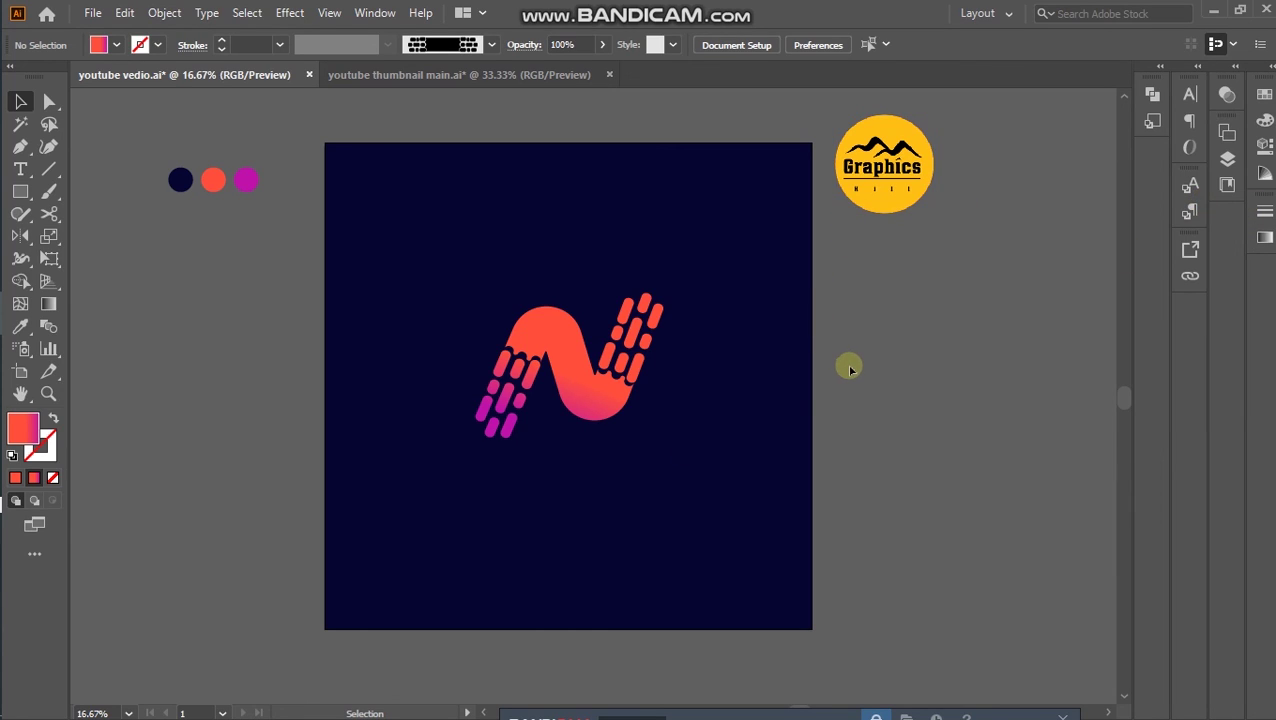